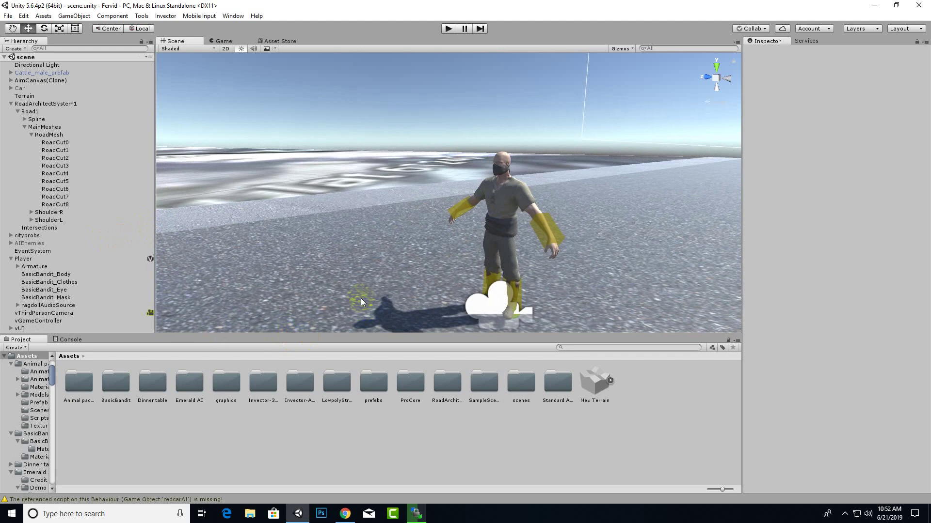
pyautogui.keyDown('alt'); pyautogui.moveTo(360, 297); pyautogui.dragTo(799, 251); pyautogui.keyUp('alt')
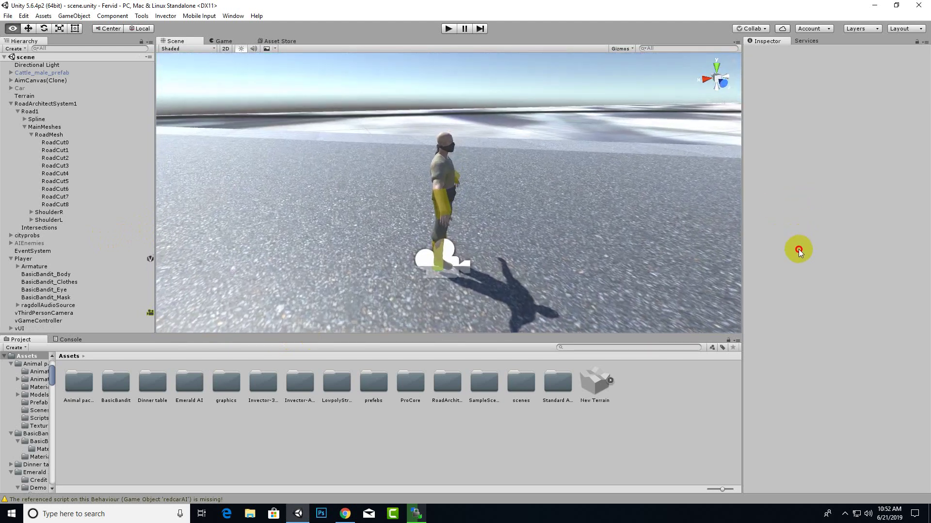
pyautogui.scroll(5, 533, 241)
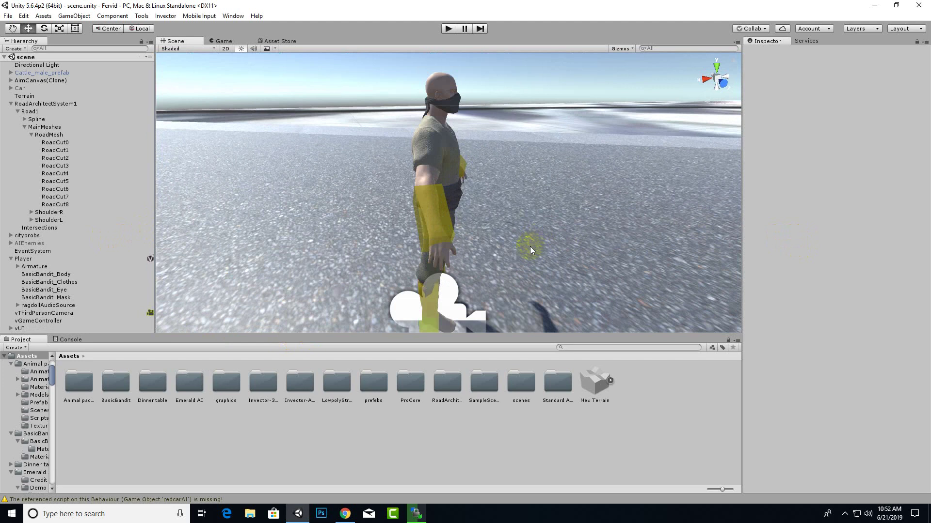
pyautogui.scroll(-3, 530, 247)
pyautogui.keyDown('alt'); pyautogui.moveTo(530, 247); pyautogui.dragTo(480, 258); pyautogui.keyUp('alt')
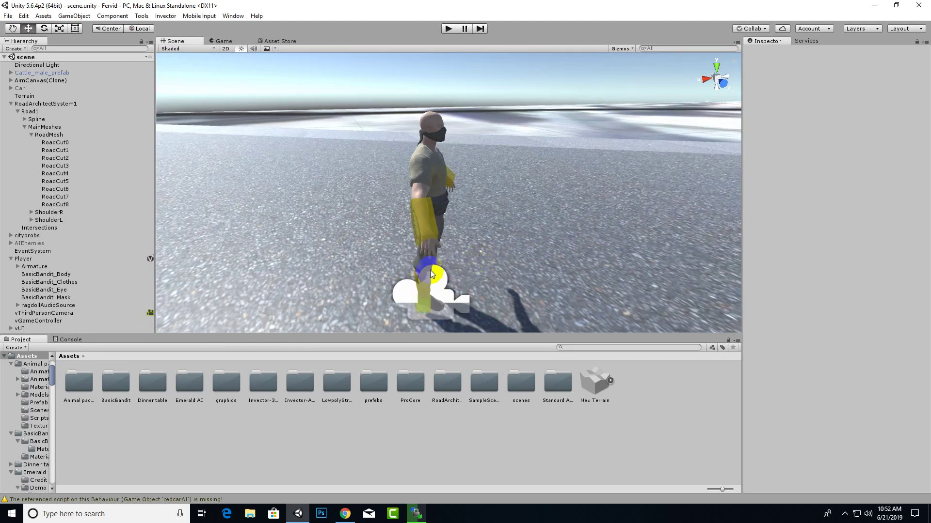
pyautogui.scroll(3, 443, 255)
pyautogui.keyDown('alt'); pyautogui.moveTo(484, 232); pyautogui.dragTo(490, 273); pyautogui.keyUp('alt')
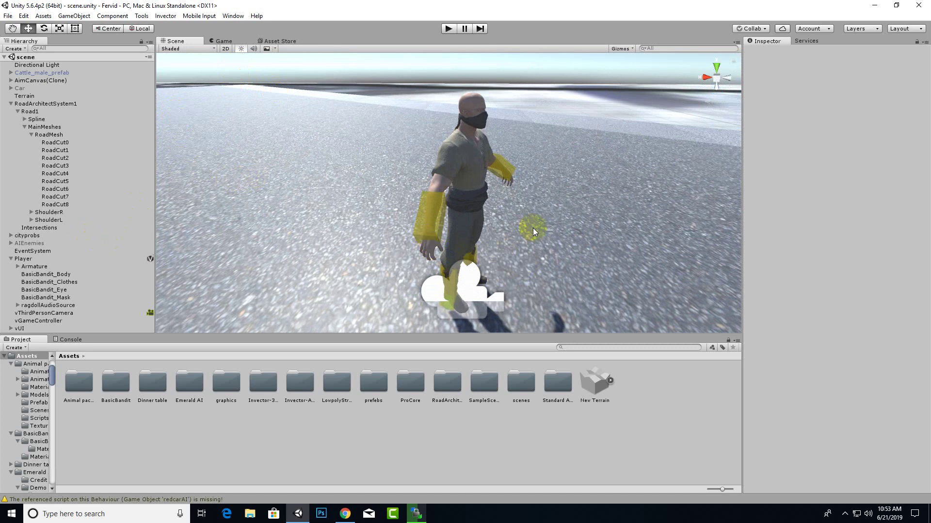
pyautogui.scroll(-2, 516, 196)
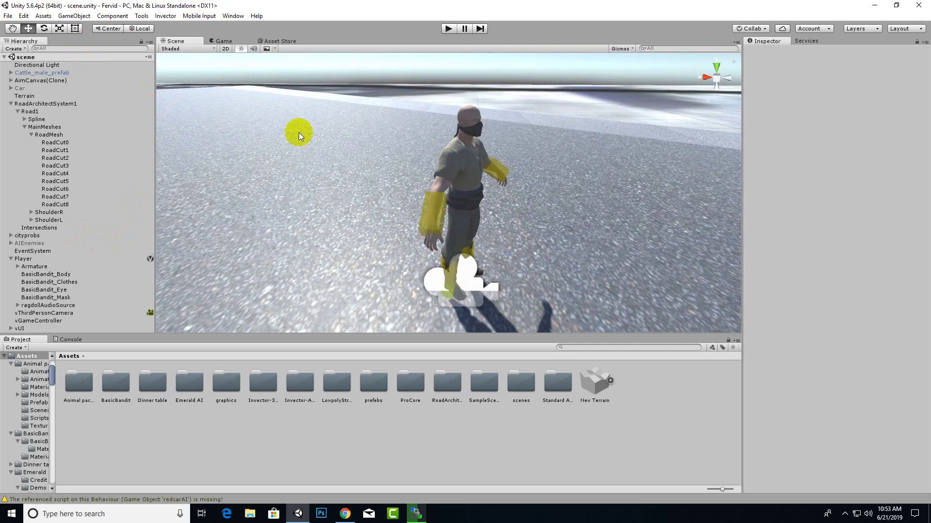
# Select the Player object in the scene and look through its attached components.
pyautogui.click(37, 104)
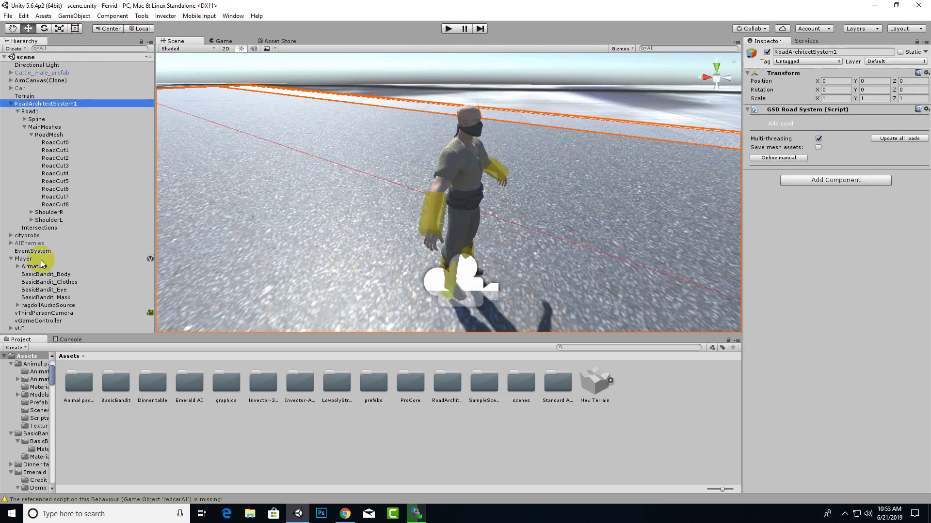
pyautogui.click(34, 251)
pyautogui.click(29, 259)
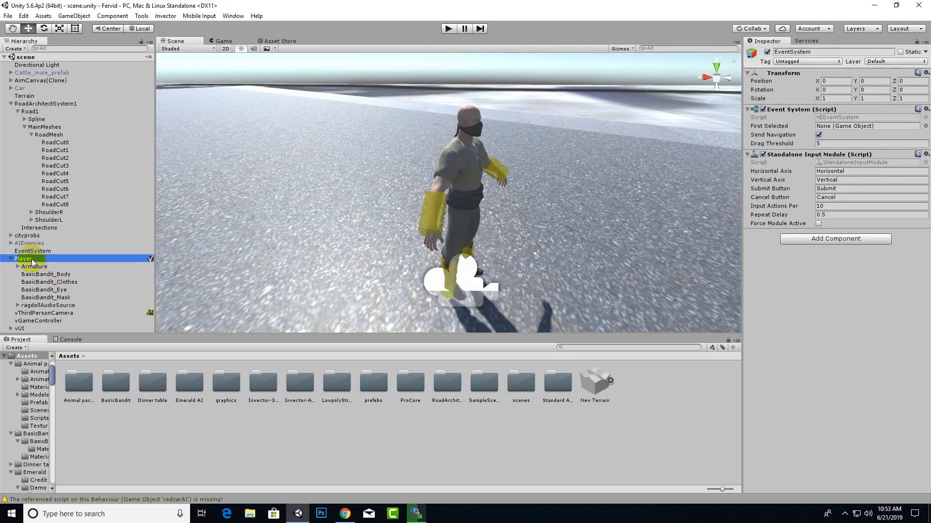
pyautogui.moveTo(520, 212); pyautogui.dragTo(552, 242, button='middle')
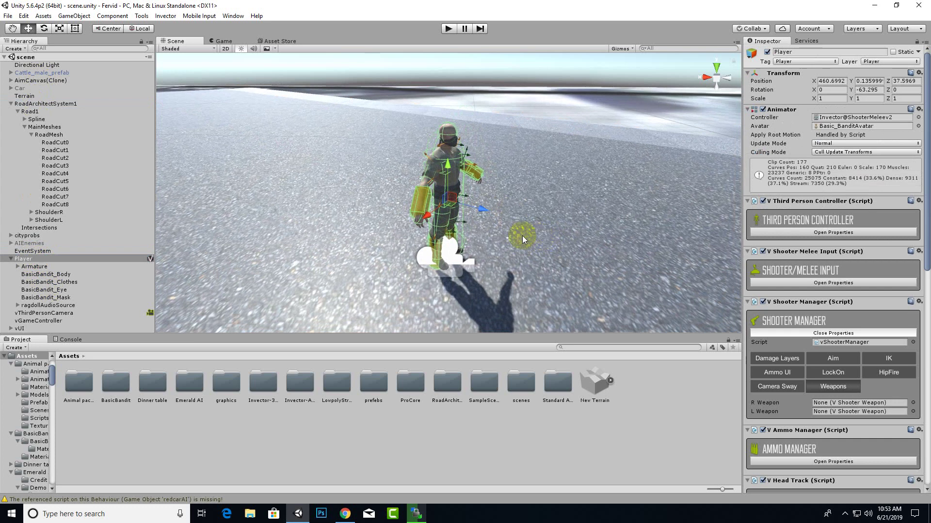
pyautogui.scroll(5, 495, 228)
pyautogui.moveTo(522, 210); pyautogui.dragTo(523, 220, button='middle')
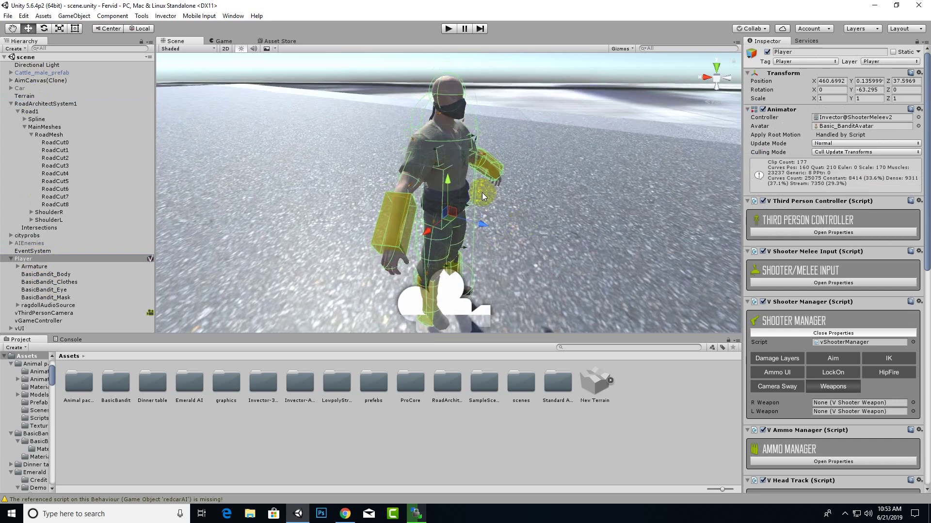
pyautogui.scroll(-1, 430, 165)
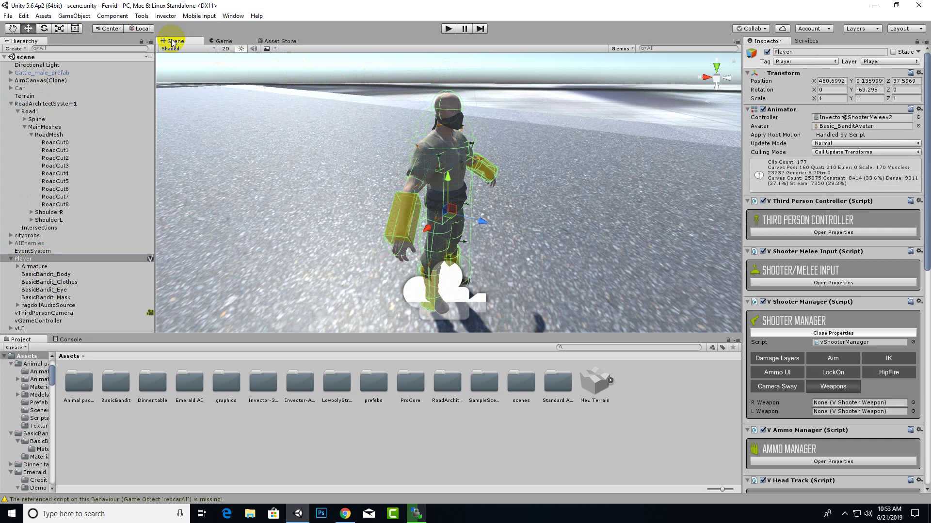
pyautogui.click(166, 17)
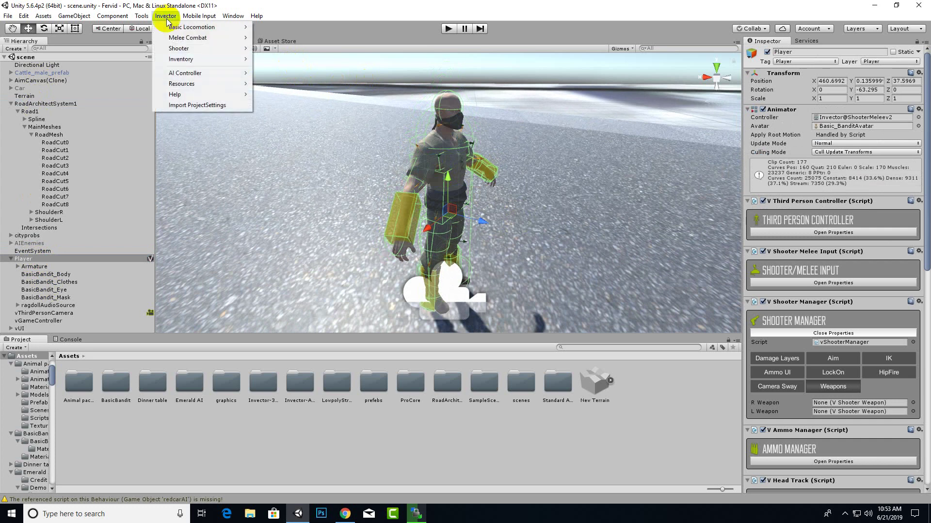
pyautogui.press('Escape')
pyautogui.scroll(-10, 861, 396)
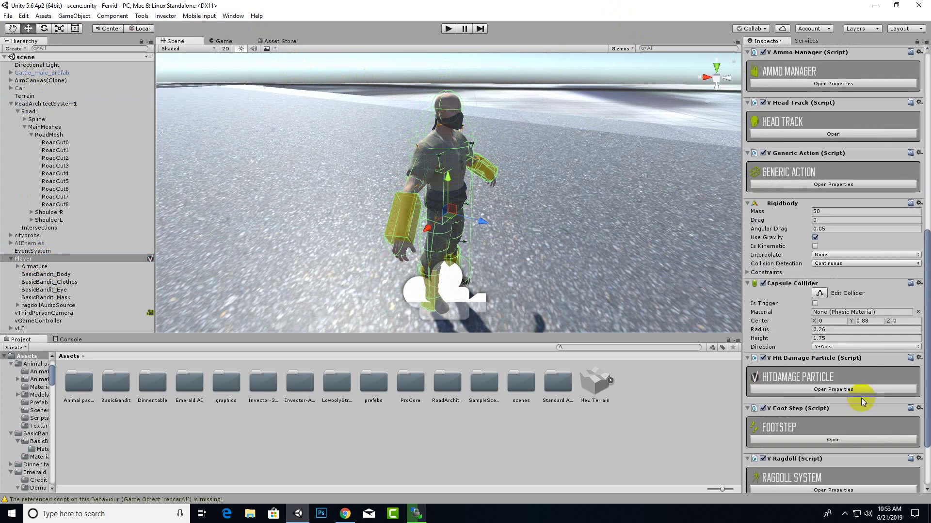
pyautogui.scroll(-3, 863, 401)
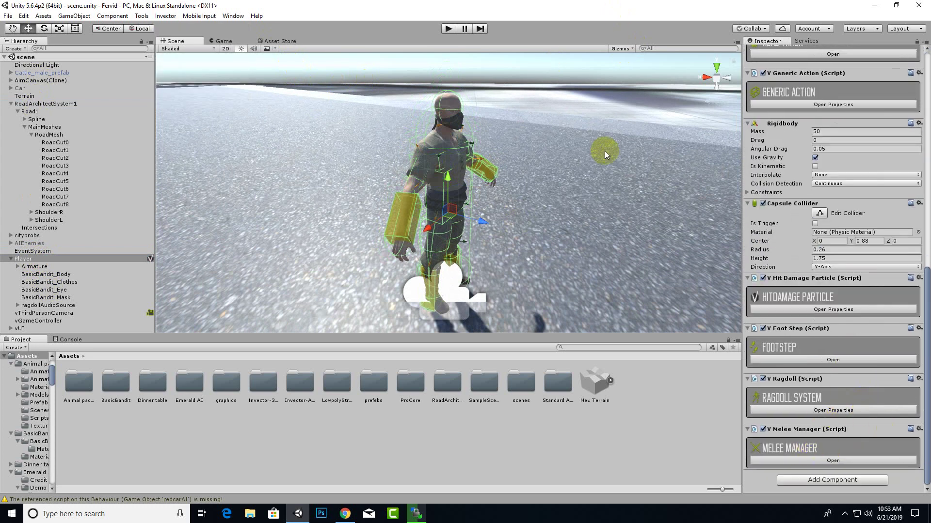
# Open Invector's player-only ItemManager creator window and move it clear of the character.
pyautogui.click(166, 16)
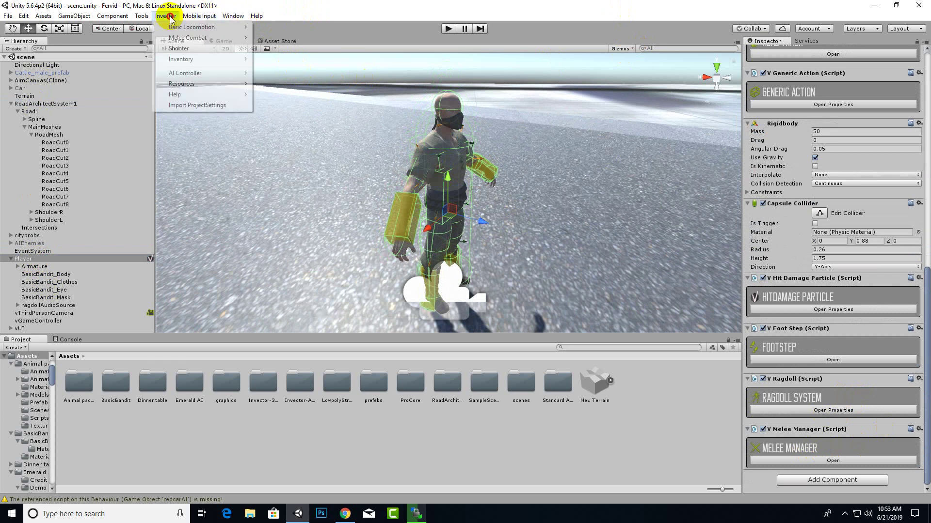
pyautogui.moveTo(194, 60)
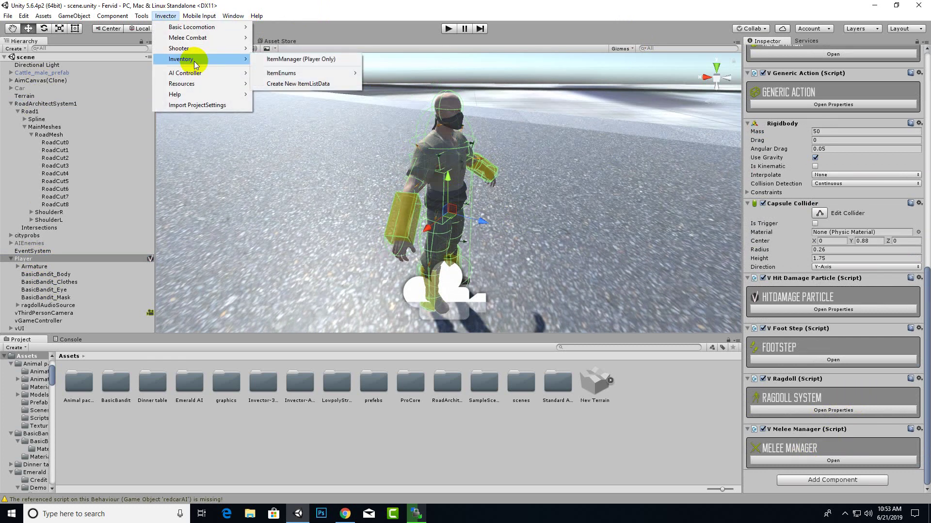
pyautogui.click(339, 60)
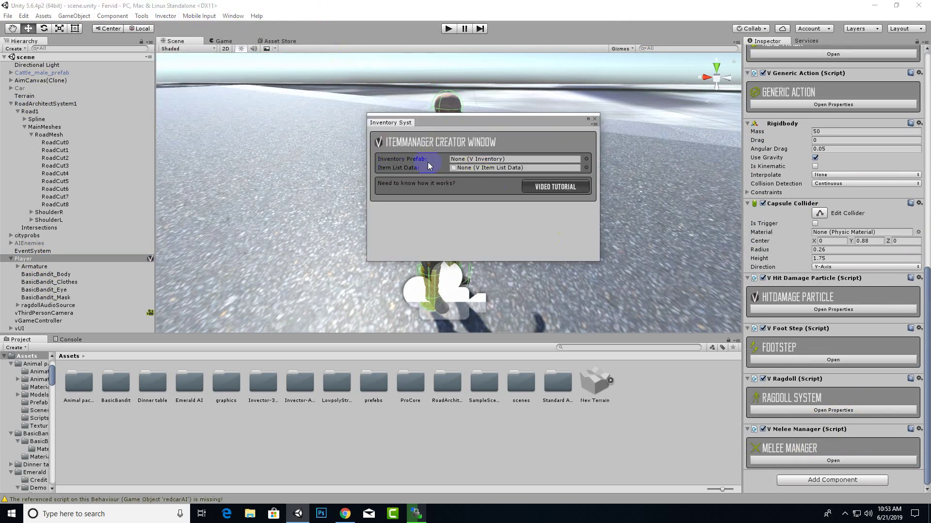
pyautogui.moveTo(480, 125); pyautogui.dragTo(582, 149)
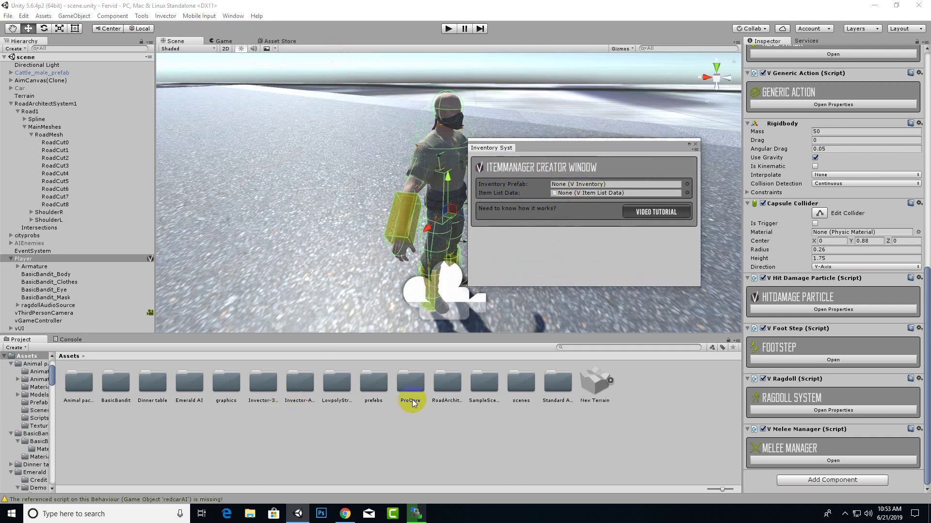
# Assign the Inventory_ShooterMelee prefab from Invector-3rdPersonController > ItemManager > Prefabs as the Inventory Prefab.
pyautogui.doubleClick(262, 382)
pyautogui.doubleClick(124, 382)
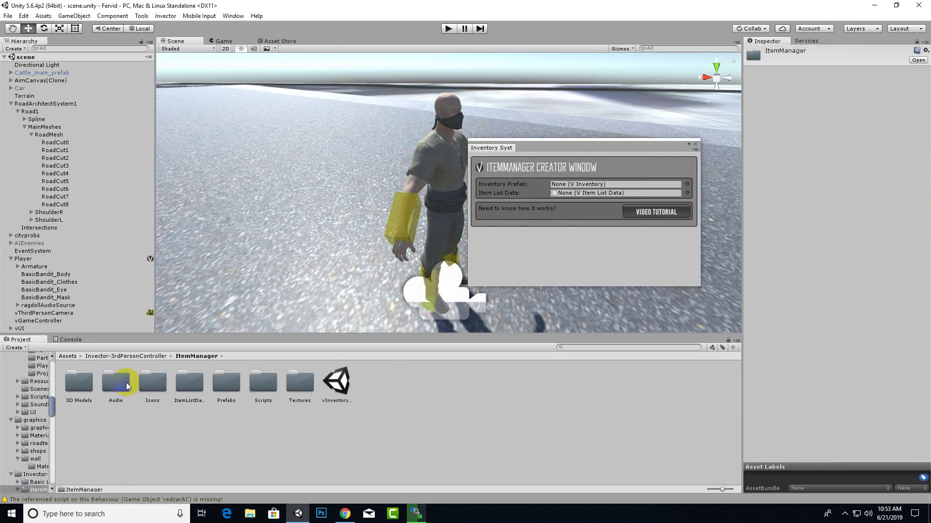
pyautogui.doubleClick(193, 388)
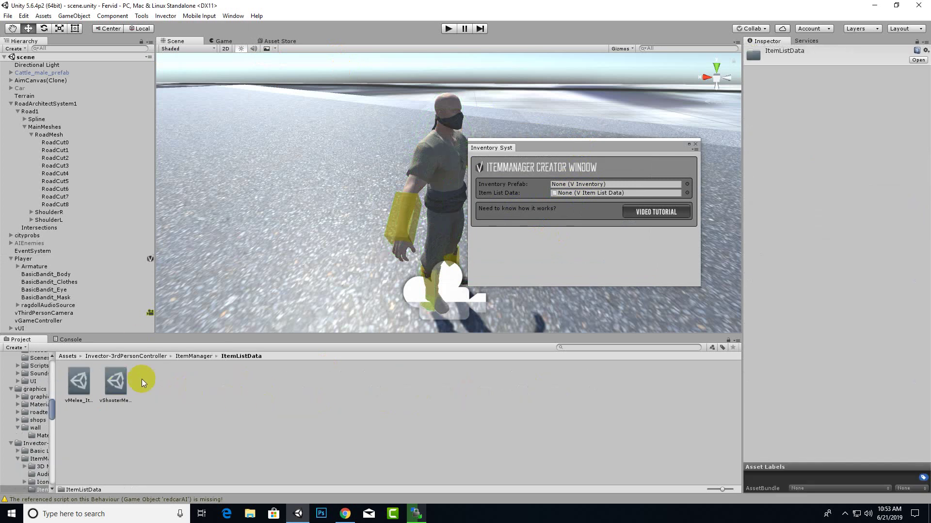
pyautogui.click(197, 359)
pyautogui.doubleClick(238, 386)
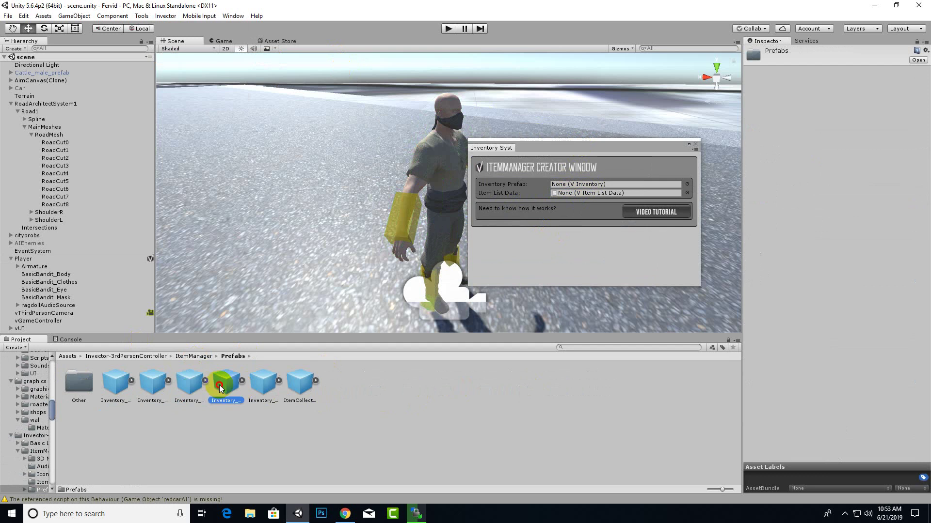
pyautogui.click(265, 383)
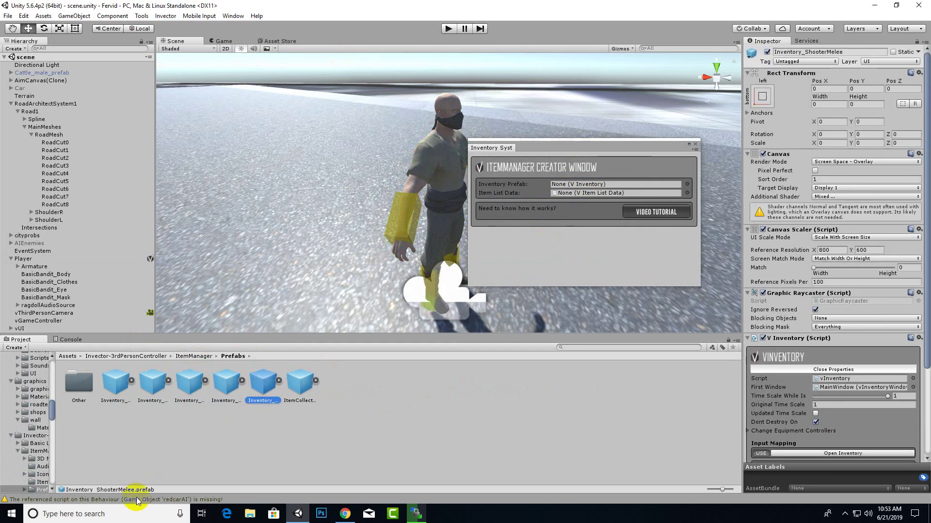
pyautogui.moveTo(263, 383); pyautogui.dragTo(587, 185)
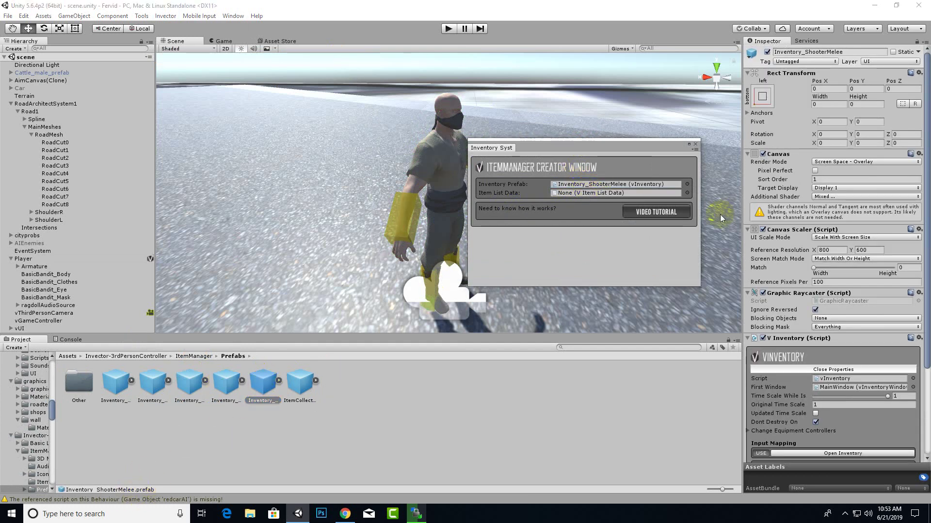
# Set the Item List Data to vShooterMelee_ItemListData.
pyautogui.click(687, 192)
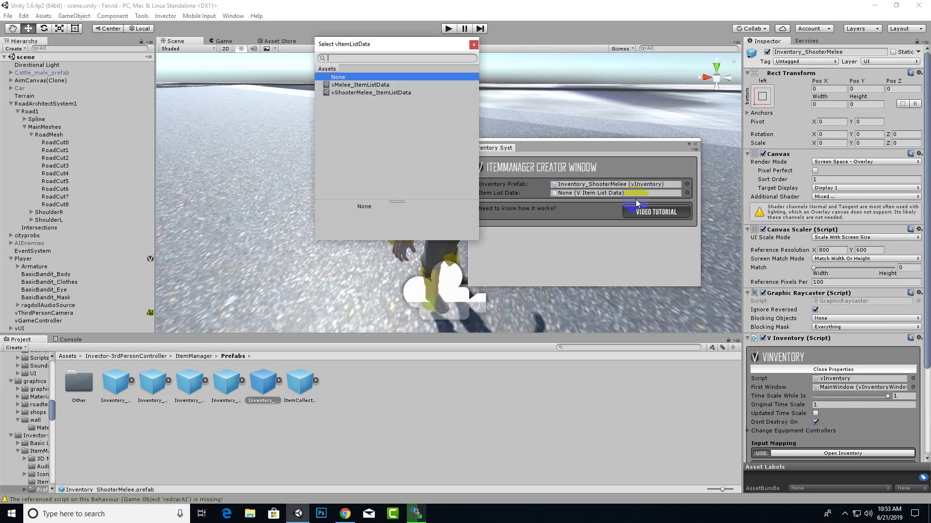
pyautogui.click(386, 93)
pyautogui.doubleClick(402, 98)
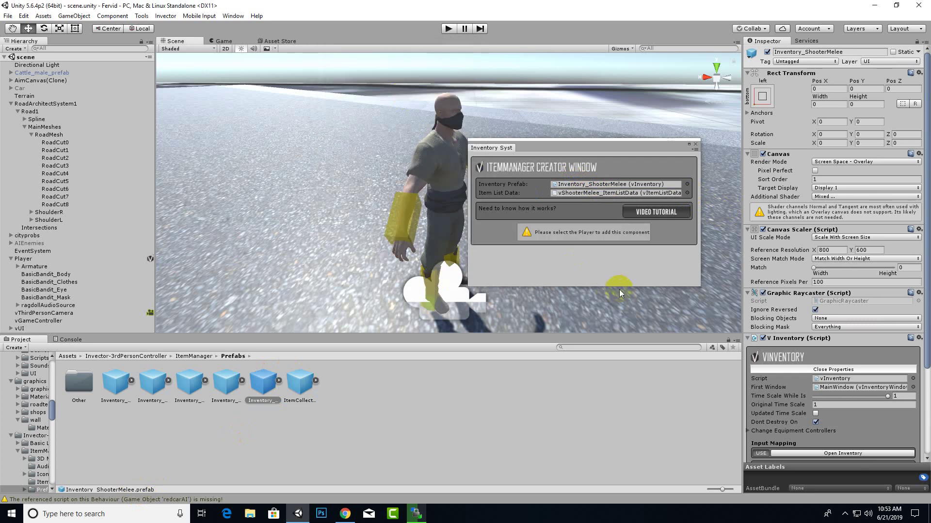
# Create the item manager on the Player object and expand the settings of its Item Manager component.
pyautogui.click(27, 259)
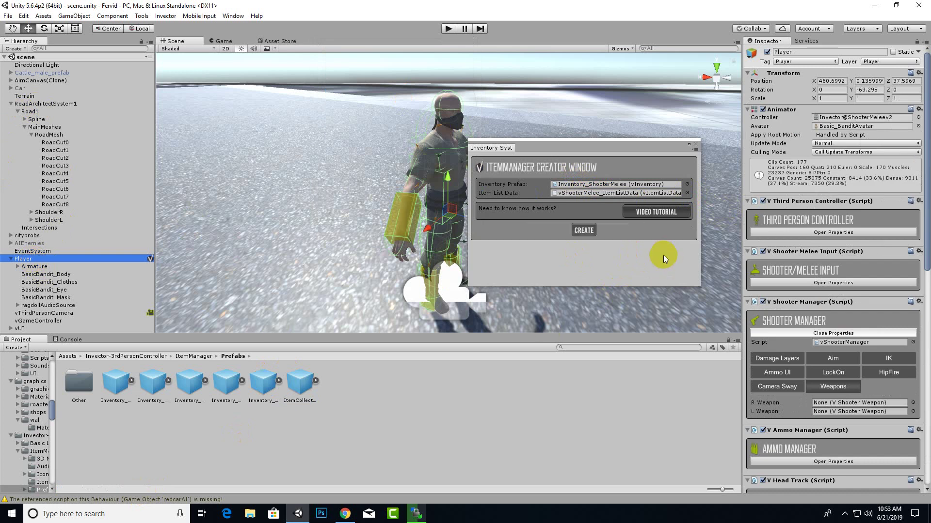
pyautogui.click(591, 229)
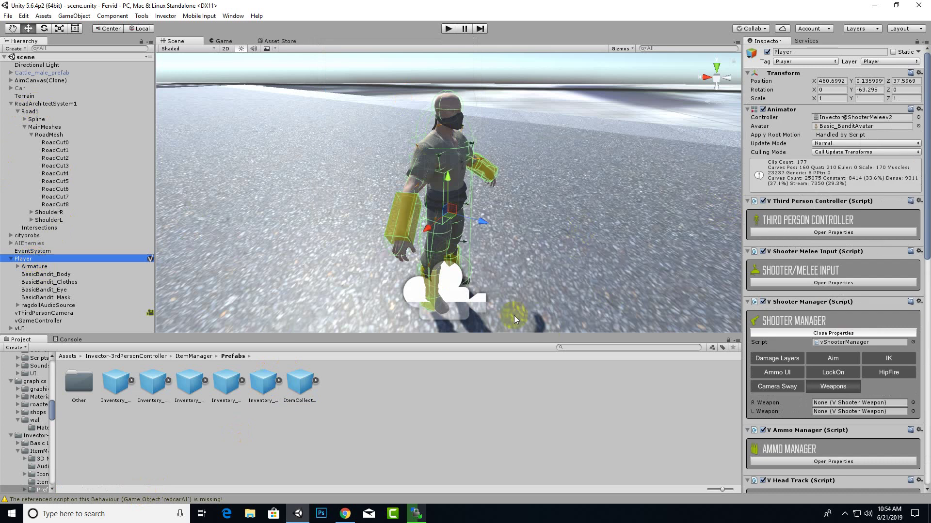
pyautogui.scroll(-2, 513, 249)
pyautogui.scroll(-10, 824, 401)
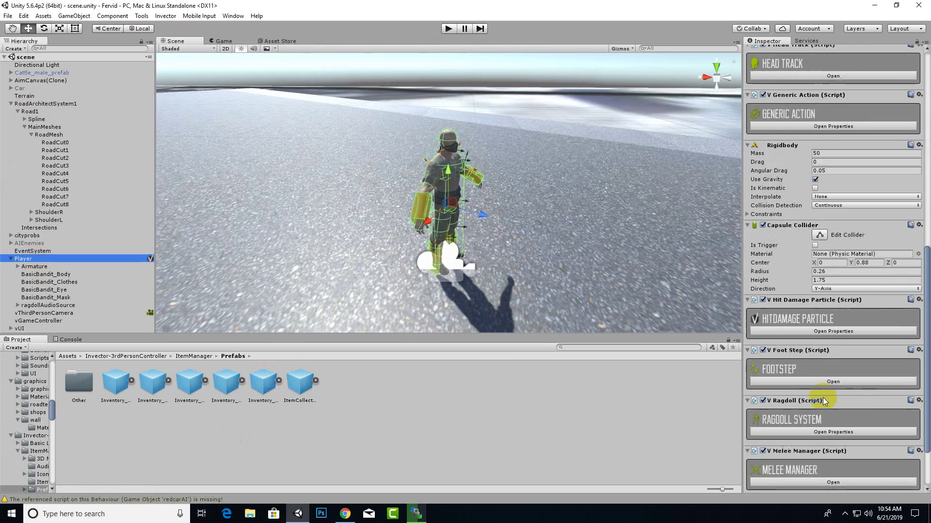
pyautogui.scroll(-3, 824, 401)
pyautogui.click(838, 460)
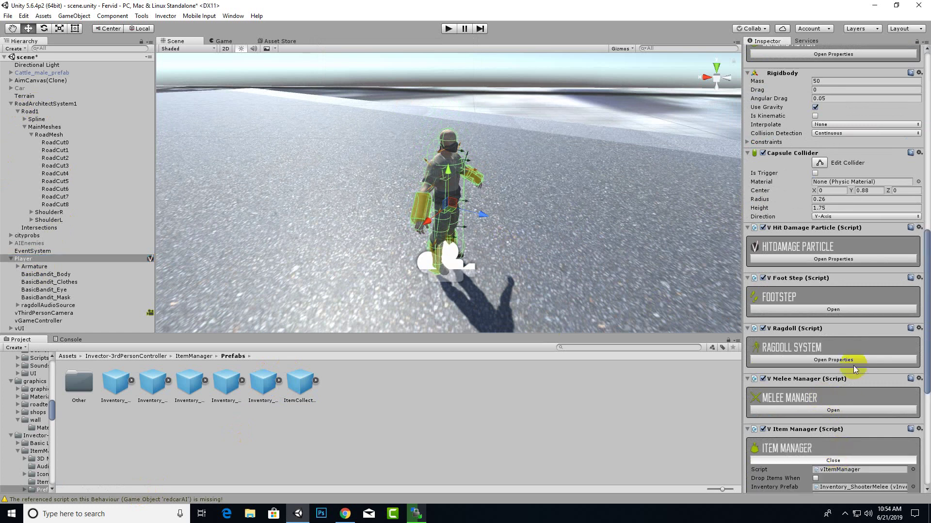
pyautogui.scroll(-5, 853, 366)
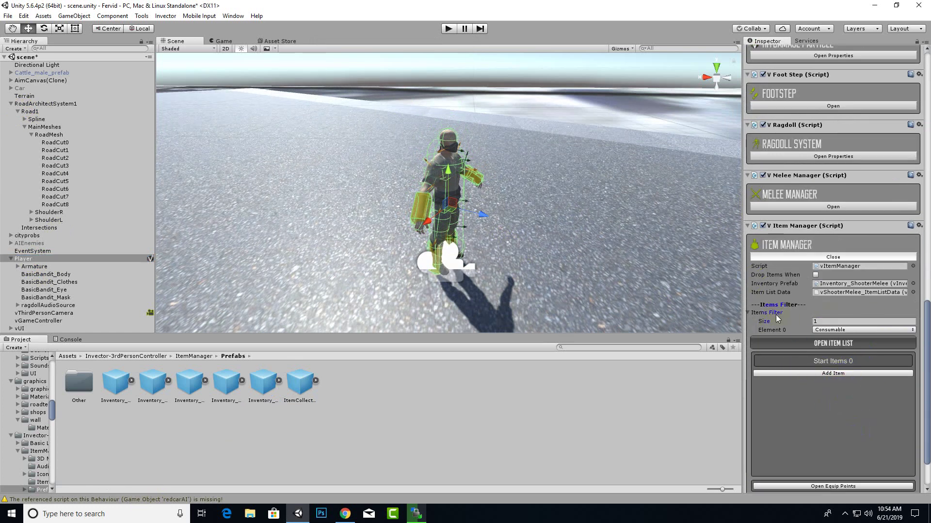
# Open the Item Manager's item list and look through its weapons, ammo and consumables.
pyautogui.click(813, 374)
pyautogui.click(813, 344)
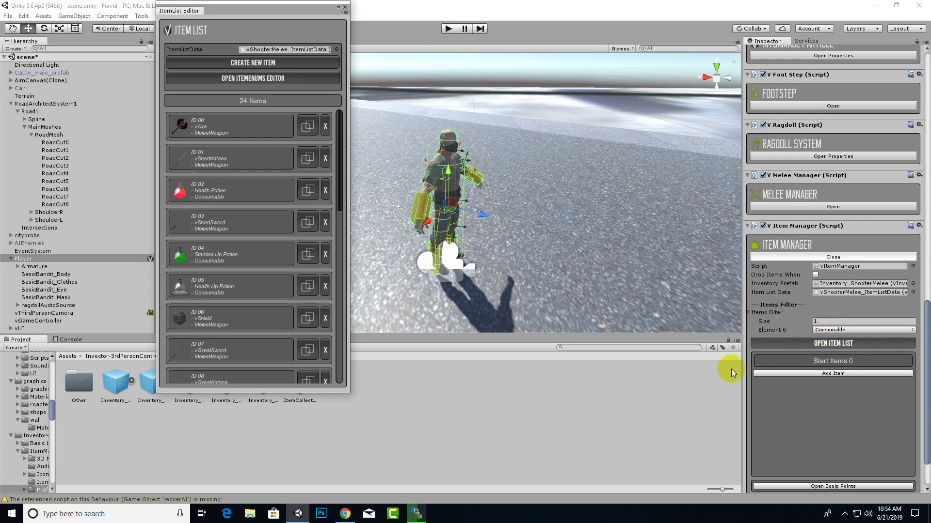
pyautogui.scroll(-8, 245, 228)
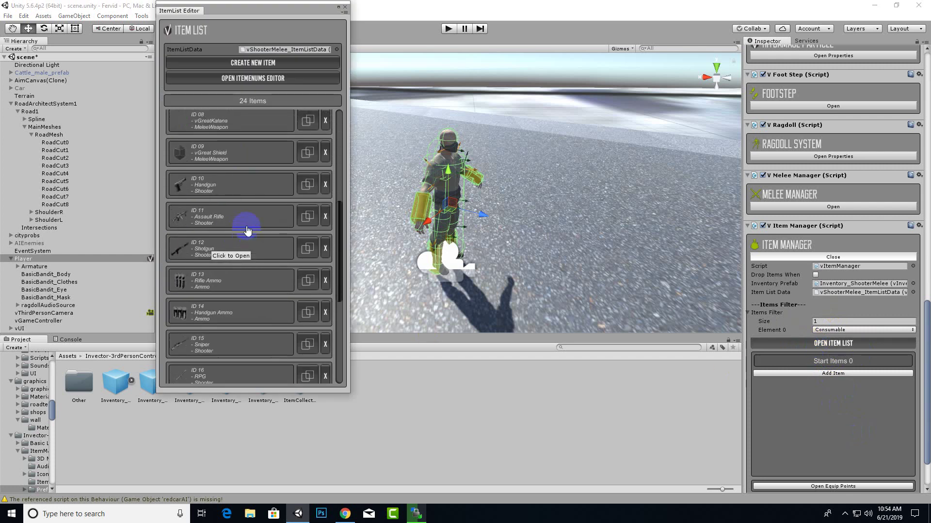
pyautogui.scroll(-3, 247, 231)
pyautogui.scroll(-3, 247, 231)
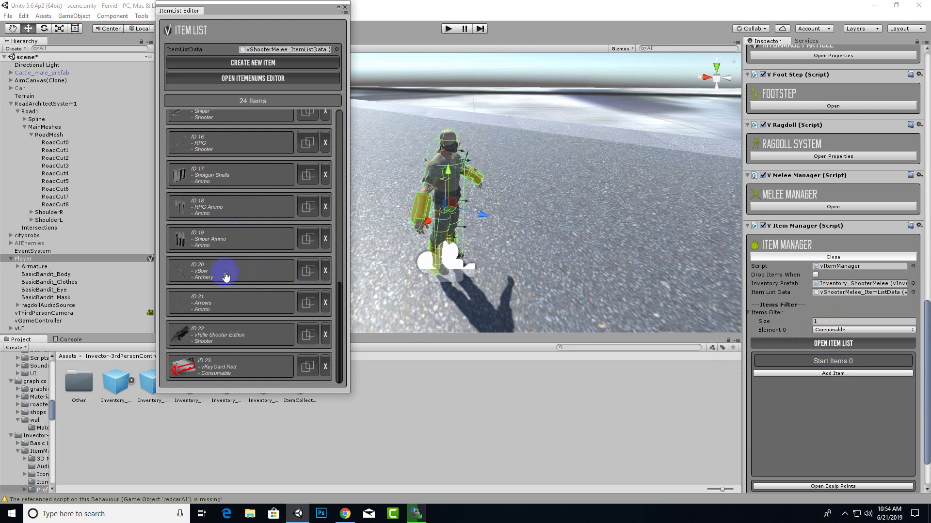
# Expand the vRifle Shooter Edition item and examine its attributes, custom settings and equipable settings.
pyautogui.click(232, 350)
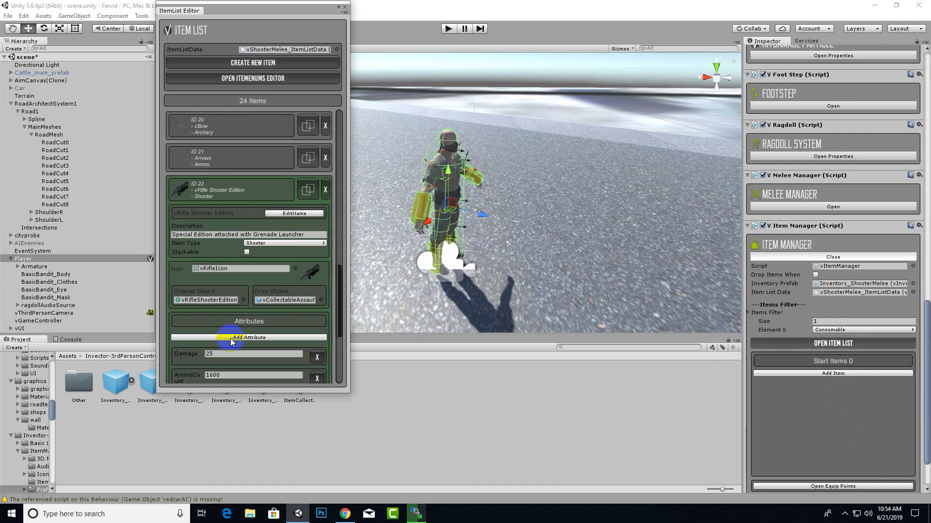
pyautogui.click(259, 301)
pyautogui.click(286, 272)
pyautogui.scroll(-6, 287, 273)
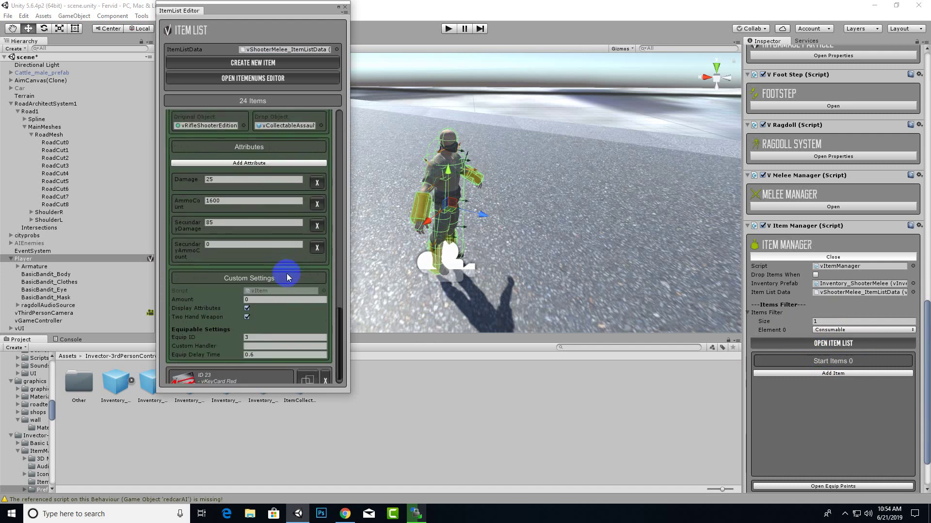
pyautogui.scroll(-1, 287, 273)
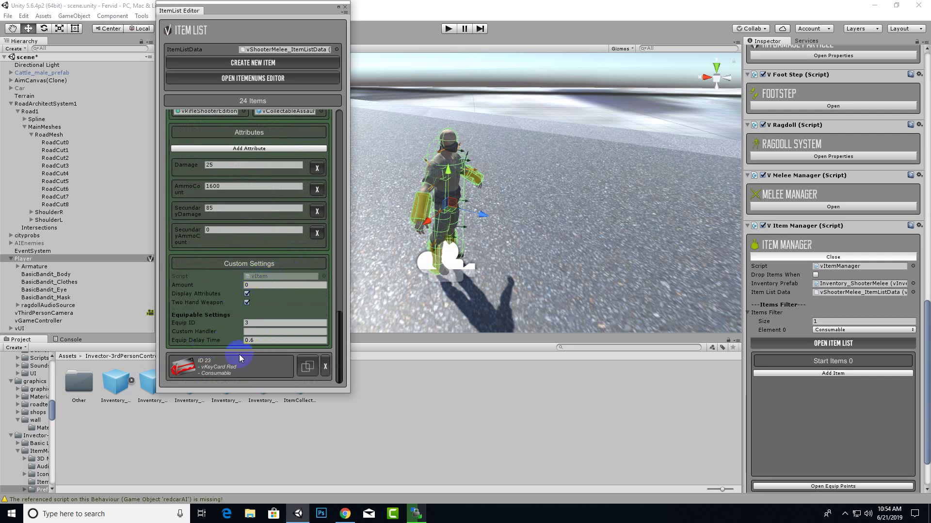
# Expand the vBow item, examine its attributes, Equip ID and Custom Handler settings, and close the item list.
pyautogui.click(240, 229)
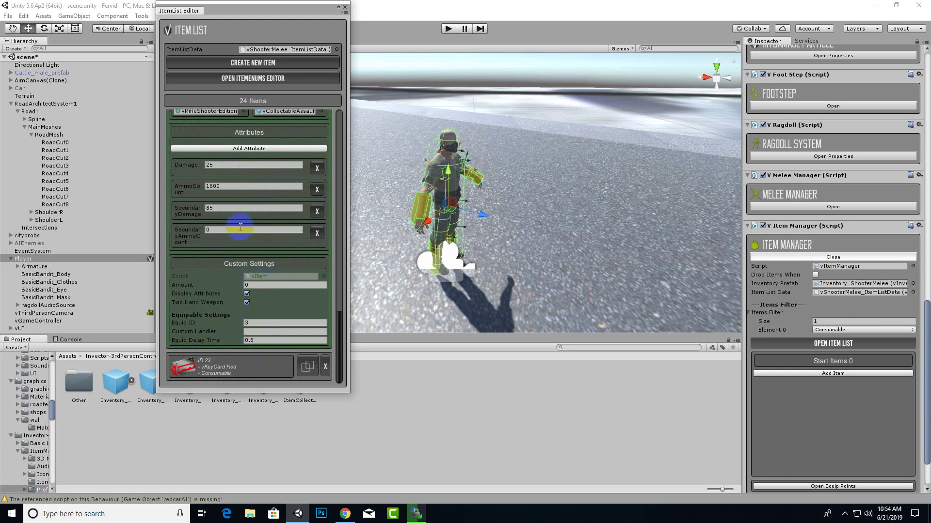
pyautogui.scroll(4, 241, 228)
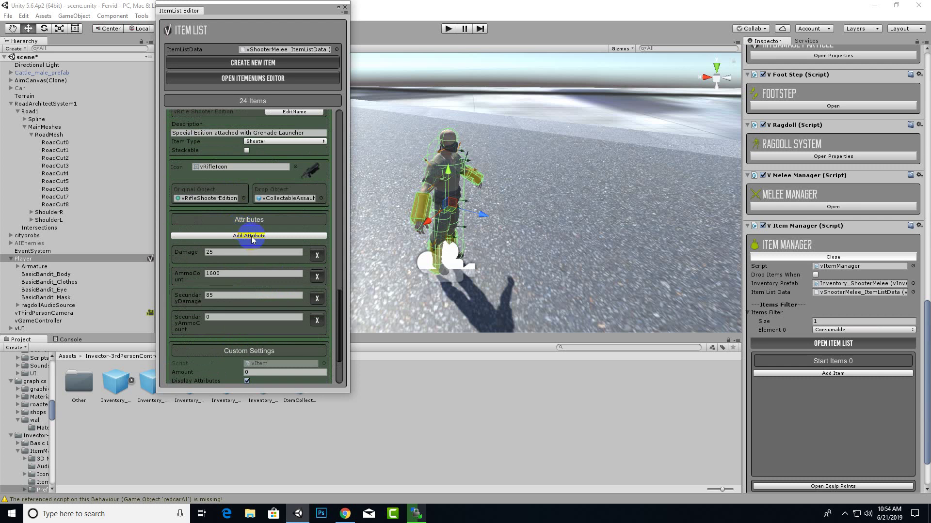
pyautogui.scroll(1, 280, 218)
pyautogui.scroll(2, 280, 216)
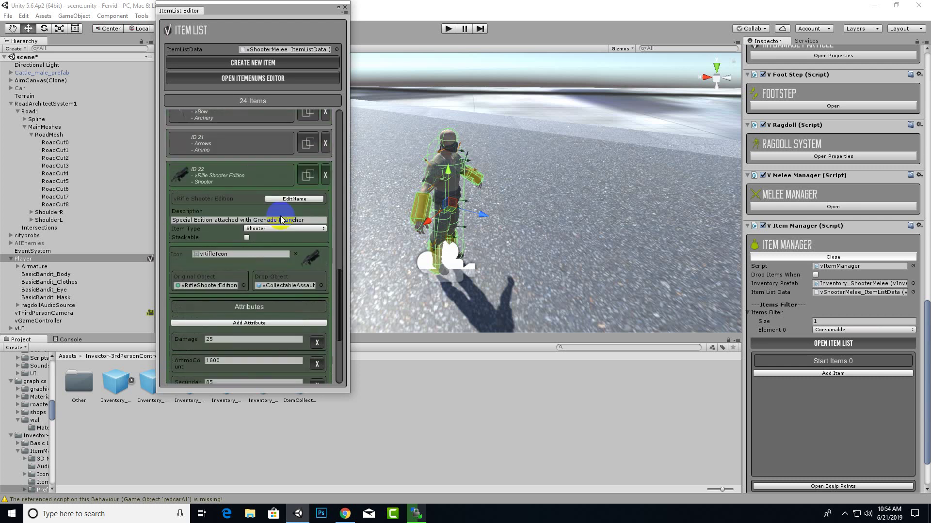
pyautogui.click(237, 143)
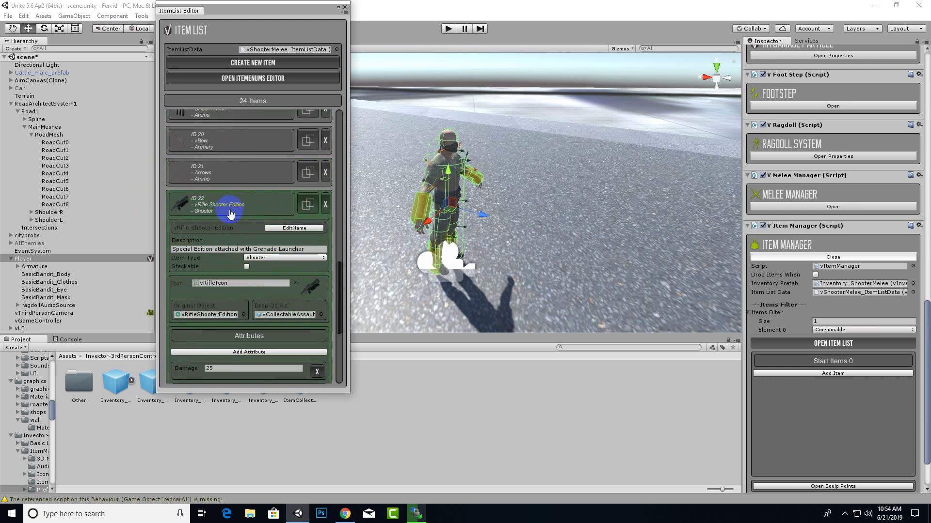
pyautogui.click(229, 147)
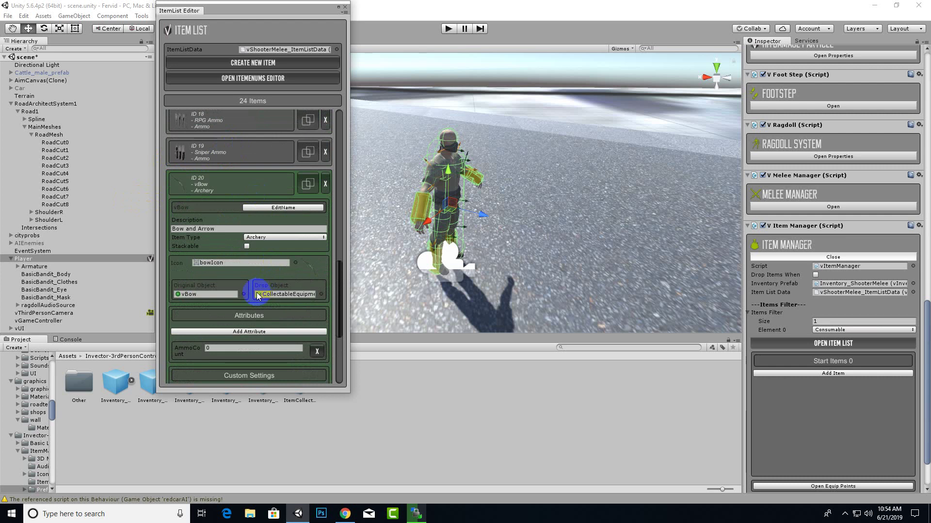
pyautogui.scroll(-2, 257, 297)
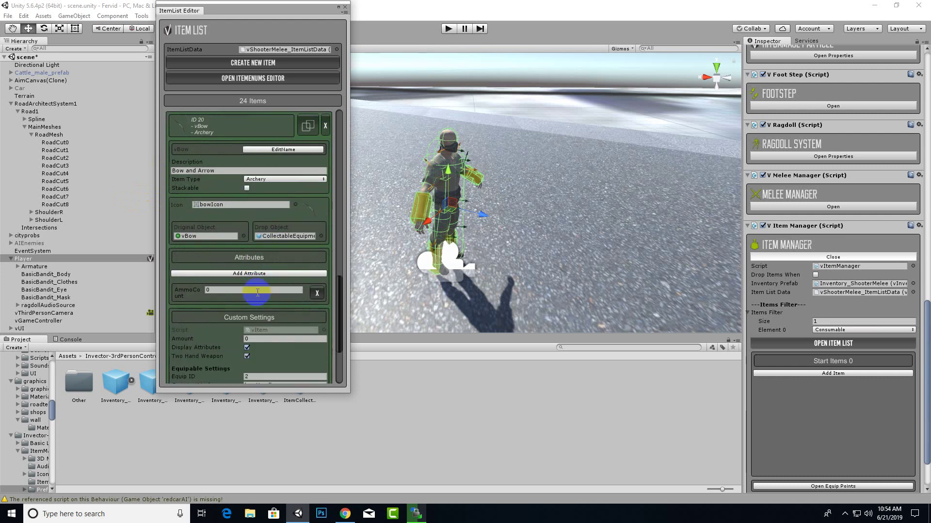
pyautogui.scroll(-3, 257, 292)
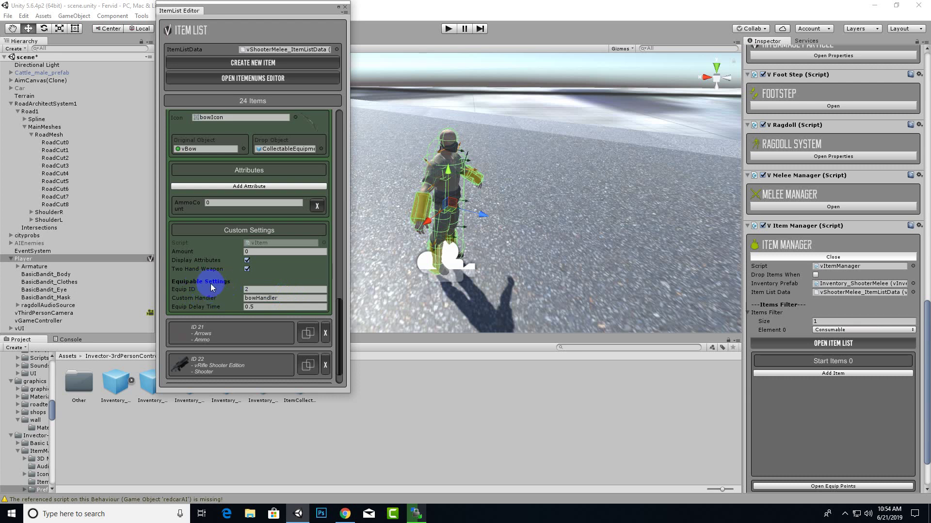
pyautogui.click(191, 291)
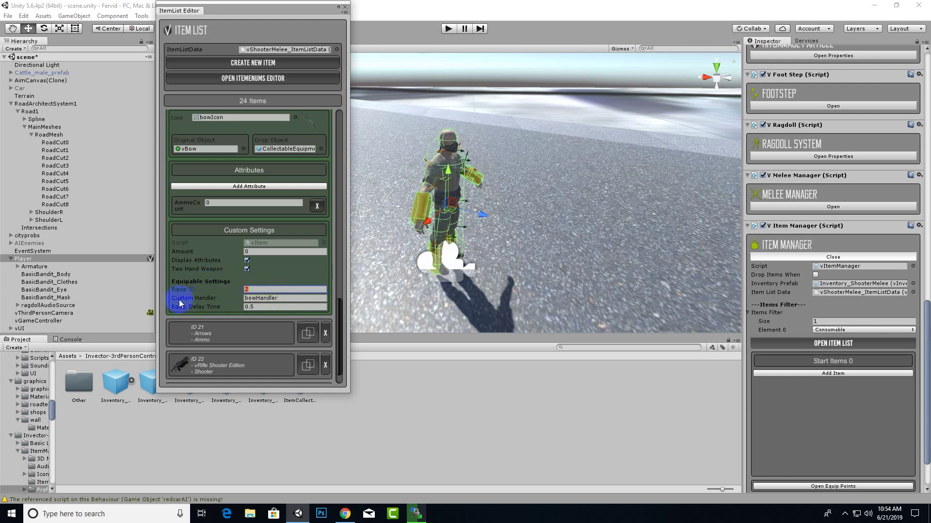
pyautogui.click(286, 298)
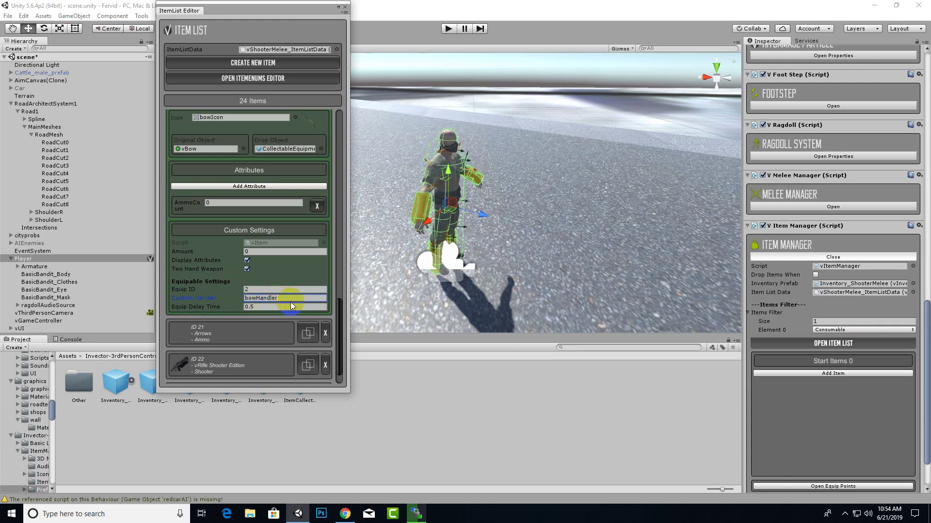
pyautogui.click(346, 8)
# Inspect the Player character in the scene up close from the front and side.
pyautogui.scroll(7, 500, 204)
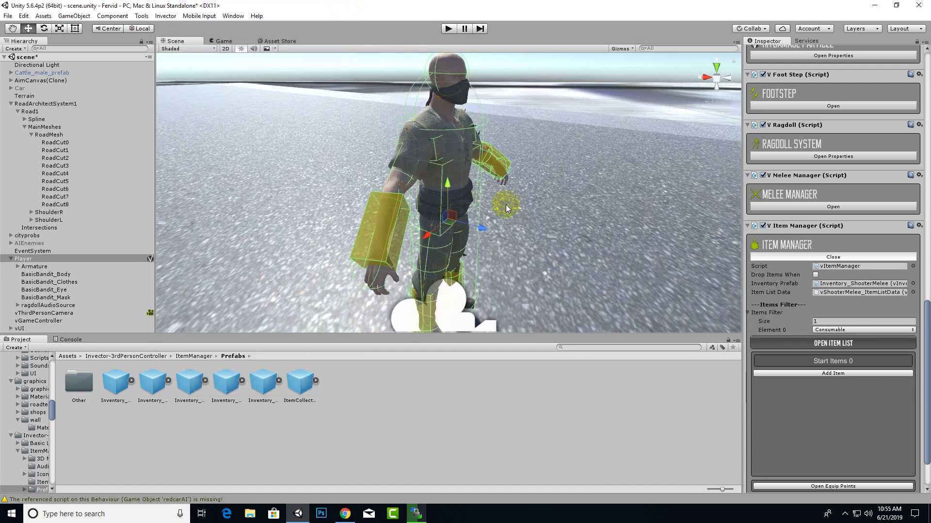
pyautogui.scroll(-5, 512, 207)
pyautogui.keyDown('alt'); pyautogui.moveTo(511, 212); pyautogui.dragTo(433, 221); pyautogui.keyUp('alt')
pyautogui.scroll(-6, 412, 243)
pyautogui.scroll(7, 493, 194)
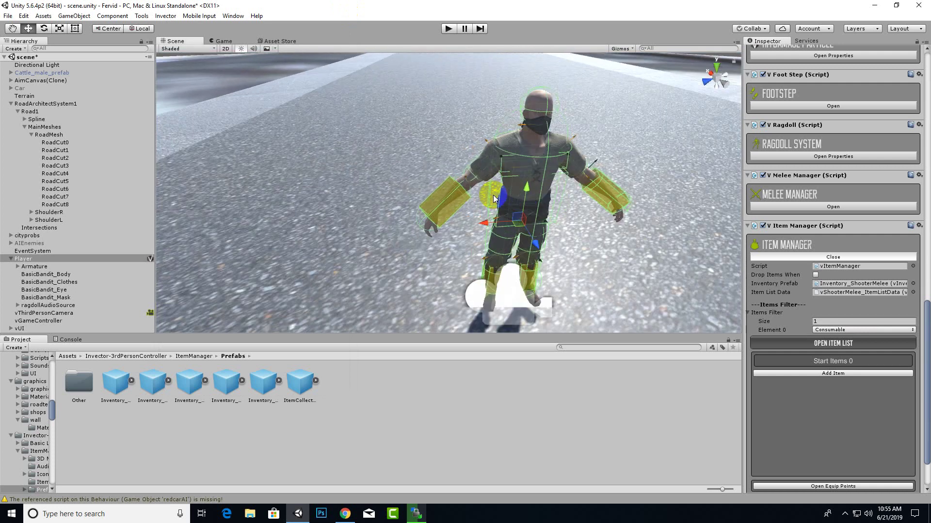
pyautogui.moveTo(494, 196); pyautogui.dragTo(435, 199, button='middle')
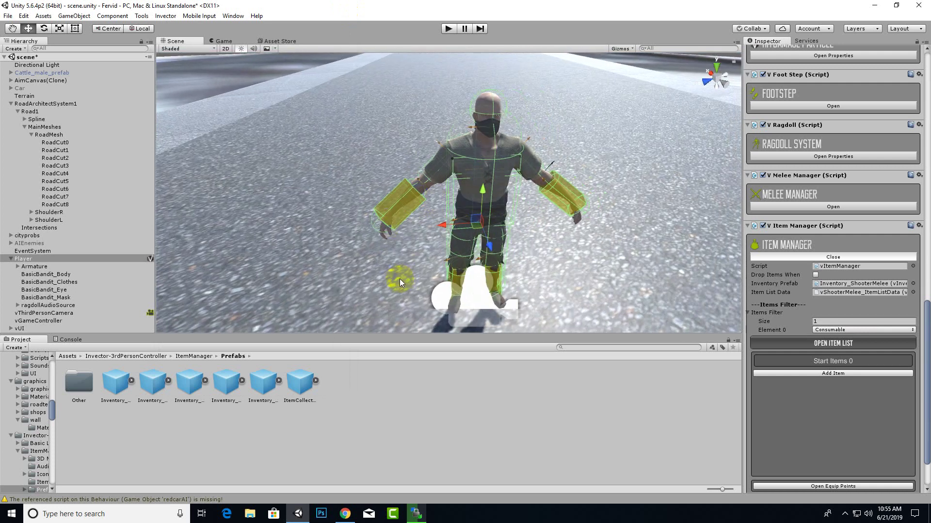
pyautogui.scroll(-4, 399, 277)
pyautogui.scroll(4, 516, 272)
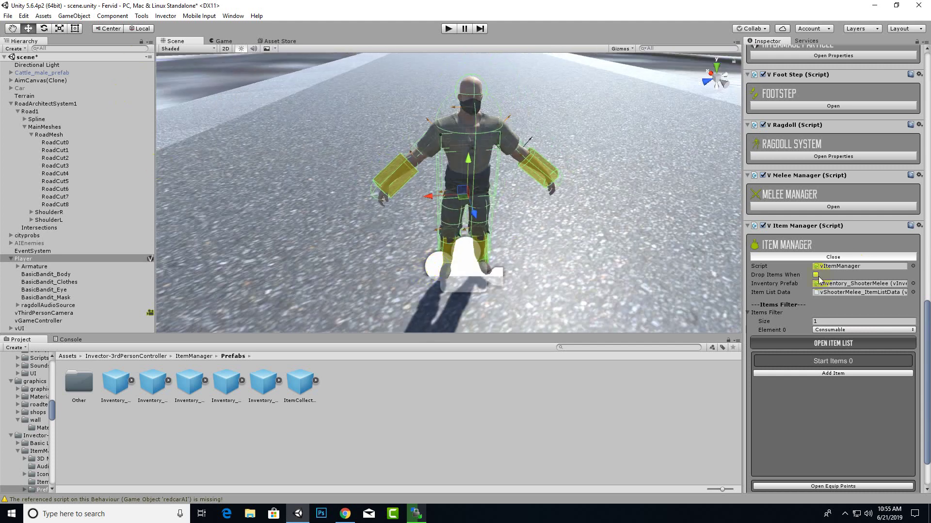
pyautogui.keyDown('alt'); pyautogui.moveTo(534, 272); pyautogui.dragTo(609, 268); pyautogui.keyUp('alt')
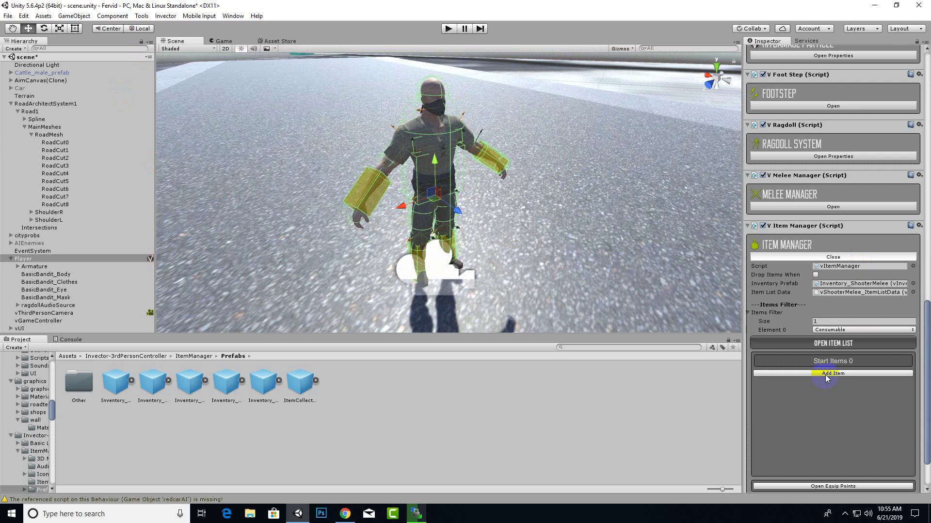
# Set the Items Filter size to 4 and its elements, in order, to Melee Weapon, Shooter, Ammo and Archery.
pyautogui.click(818, 318)
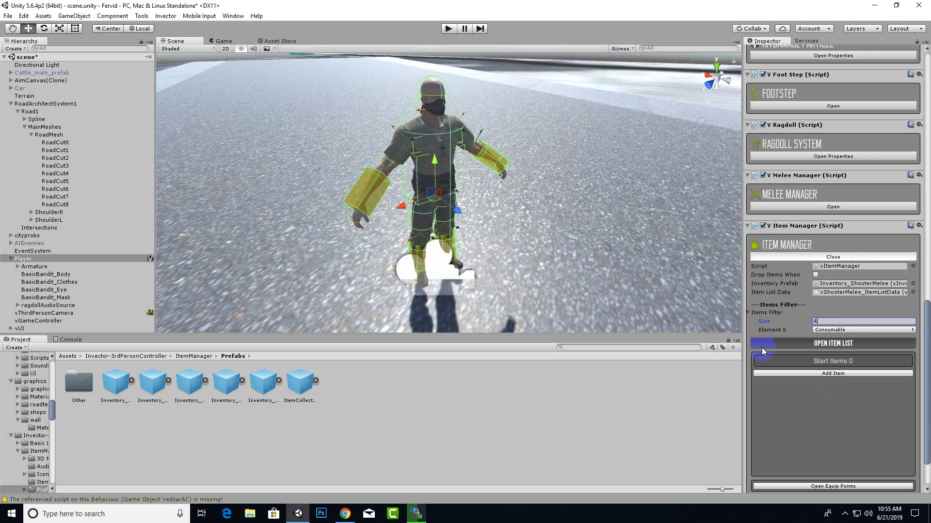
pyautogui.press('Return')
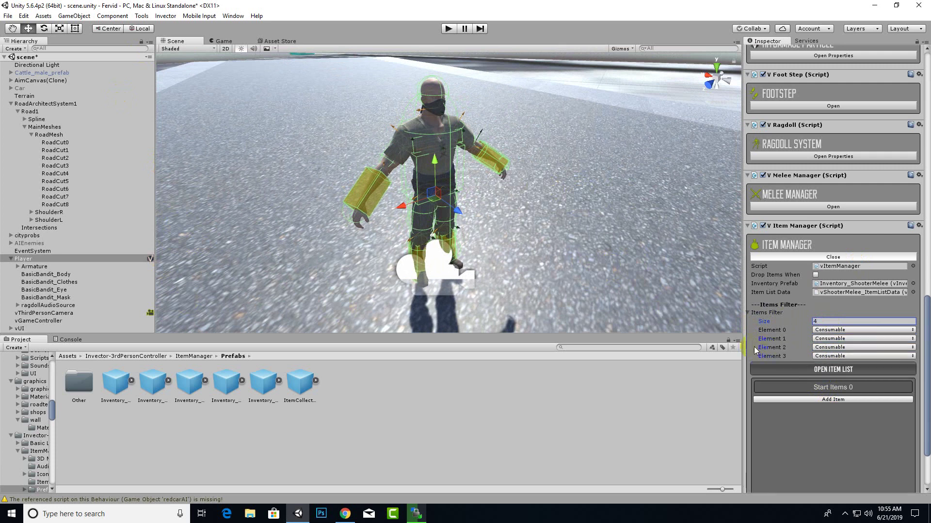
pyautogui.click(830, 334)
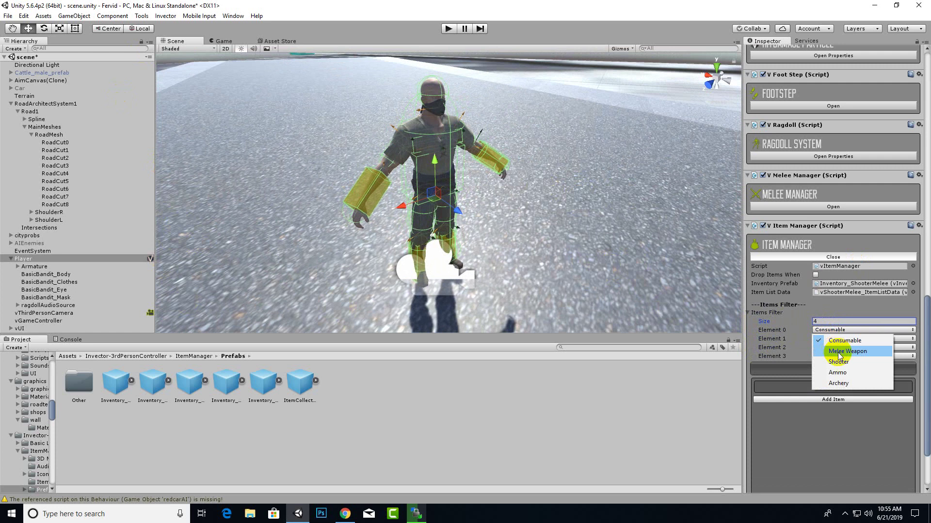
pyautogui.click(838, 344)
pyautogui.click(839, 339)
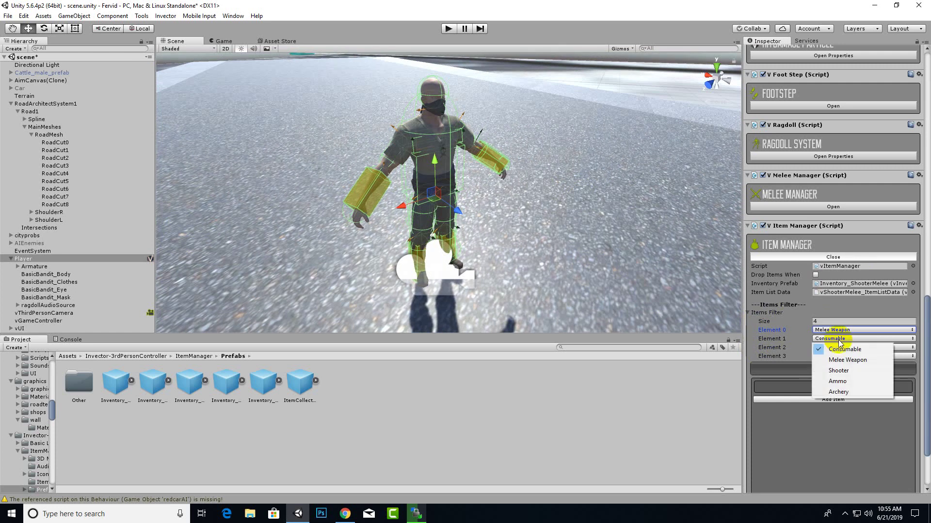
pyautogui.click(843, 371)
pyautogui.click(856, 347)
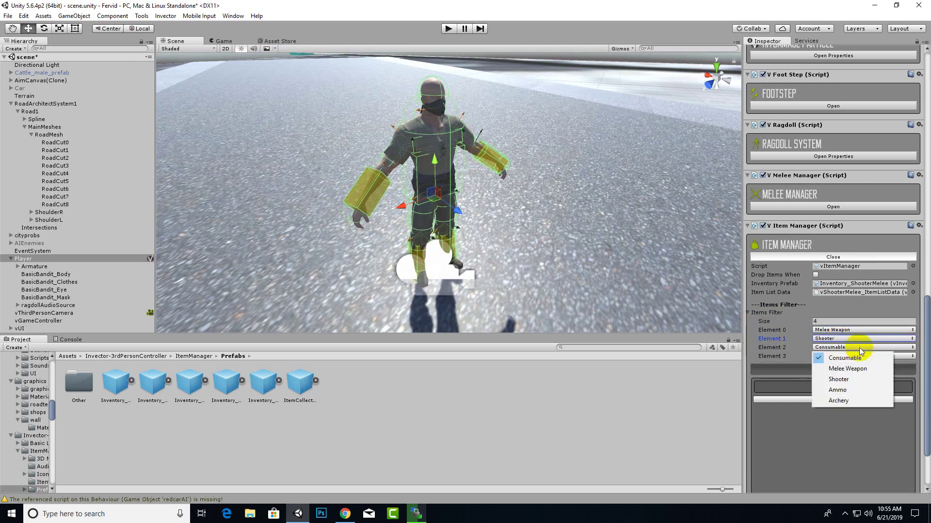
pyautogui.click(852, 391)
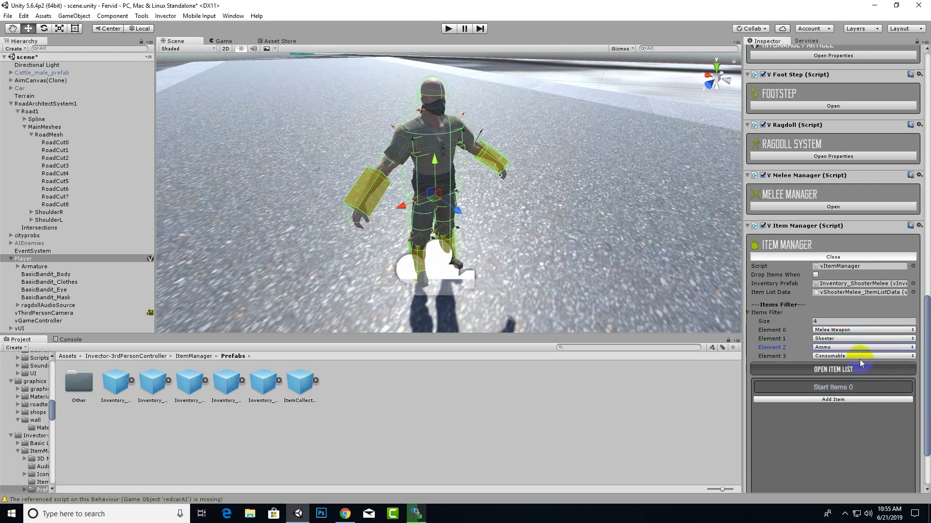
pyautogui.click(860, 357)
pyautogui.click(862, 409)
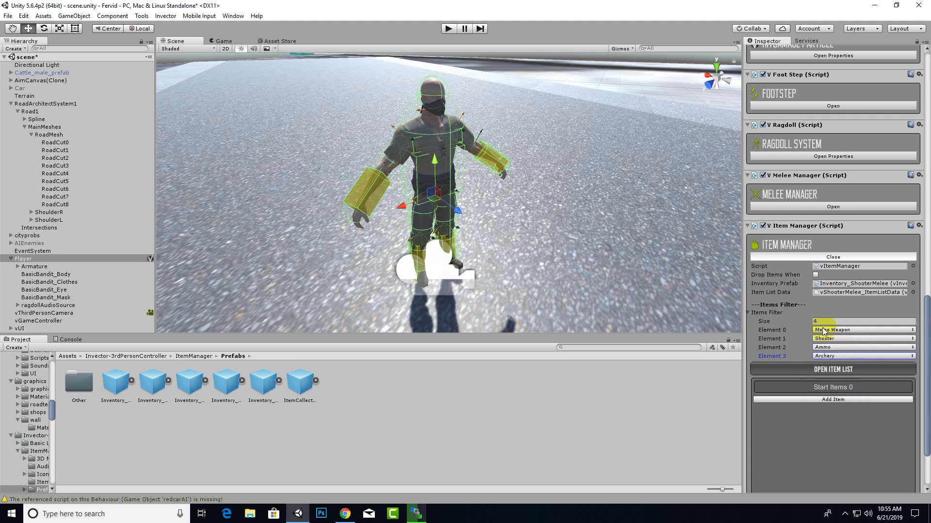
# Add vAxe to the Item Manager's start items.
pyautogui.click(824, 400)
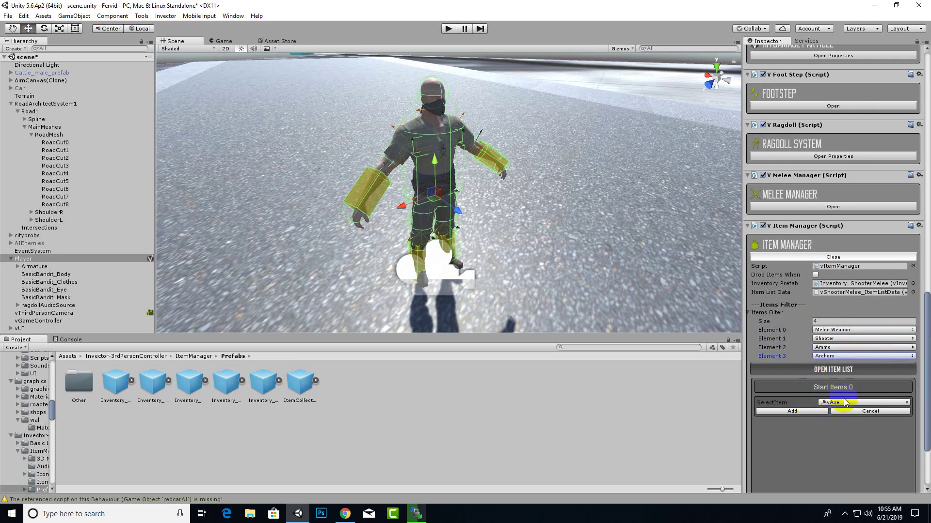
pyautogui.click(792, 411)
pyautogui.scroll(-3, 855, 390)
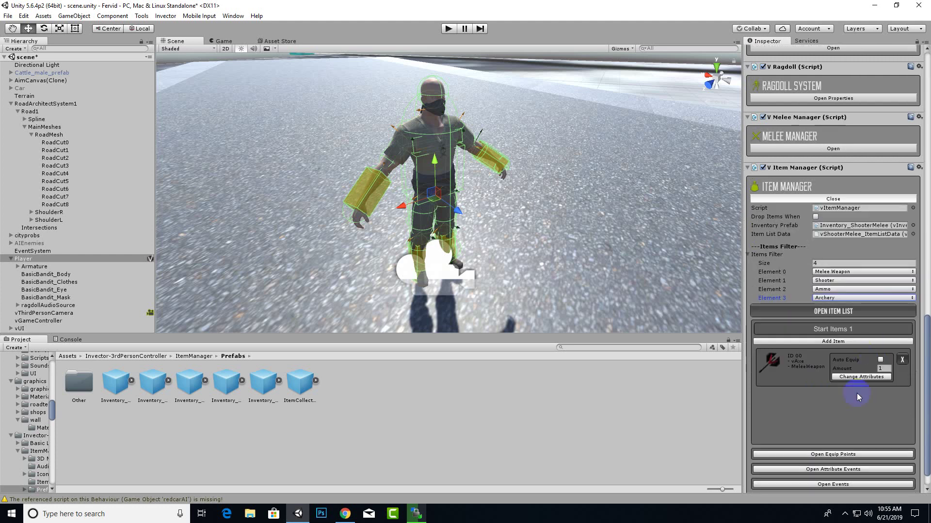
# Add the Assault Rifle as another start item in the Item Manager.
pyautogui.click(835, 342)
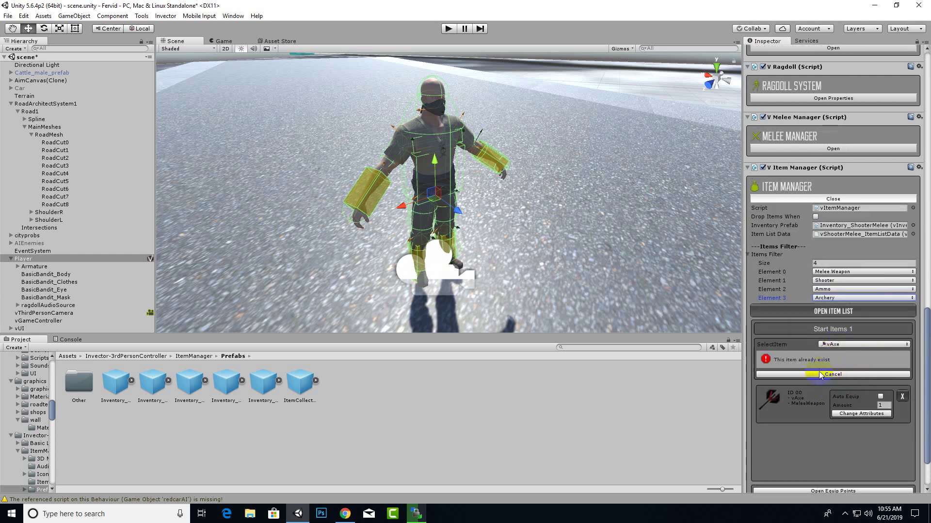
pyautogui.click(844, 345)
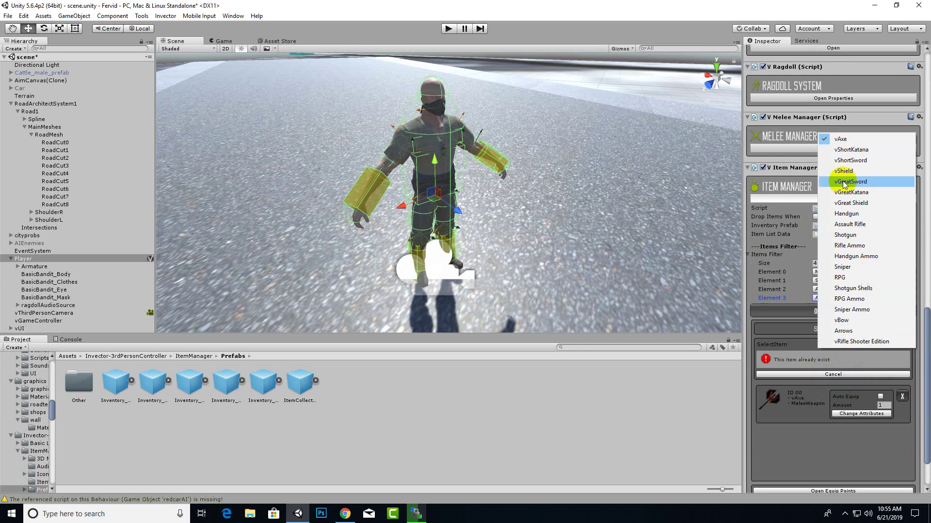
pyautogui.click(849, 224)
pyautogui.click(793, 353)
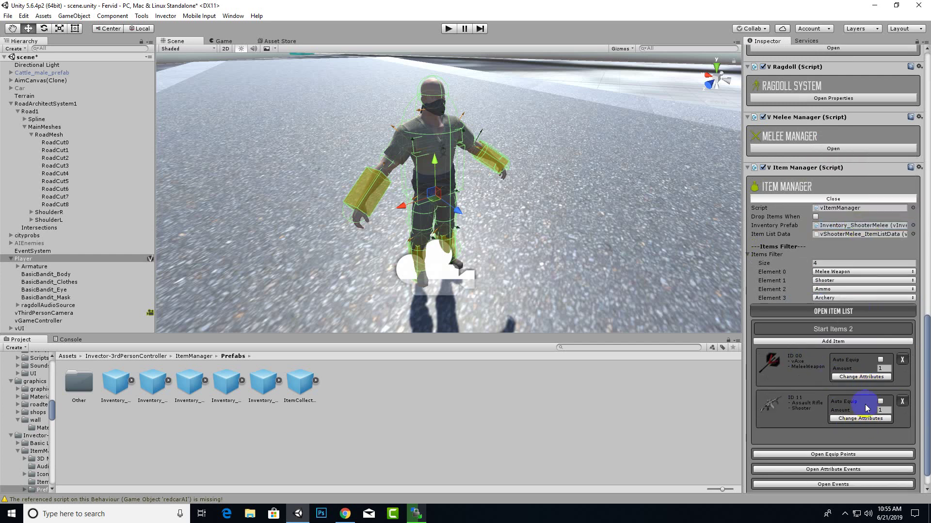
# Add vBow to the start items and look over the resulting list.
pyautogui.click(832, 341)
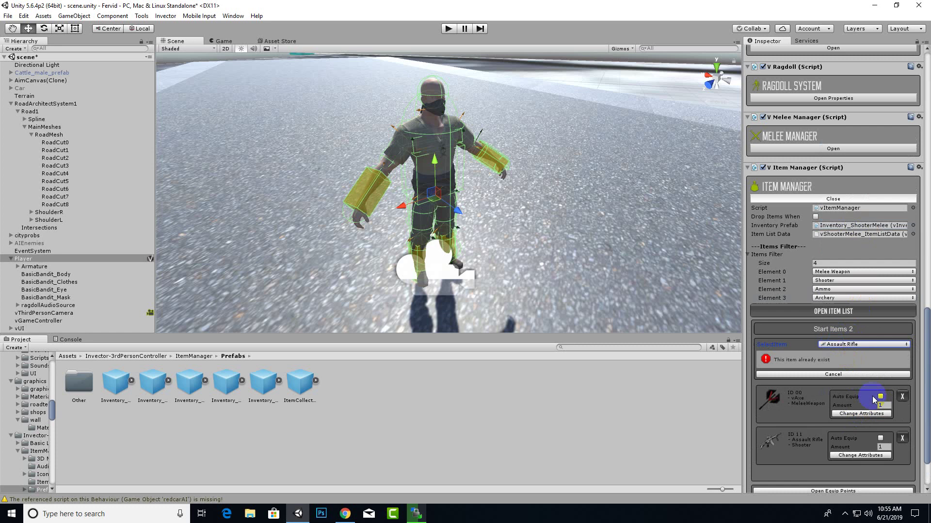
pyautogui.click(856, 344)
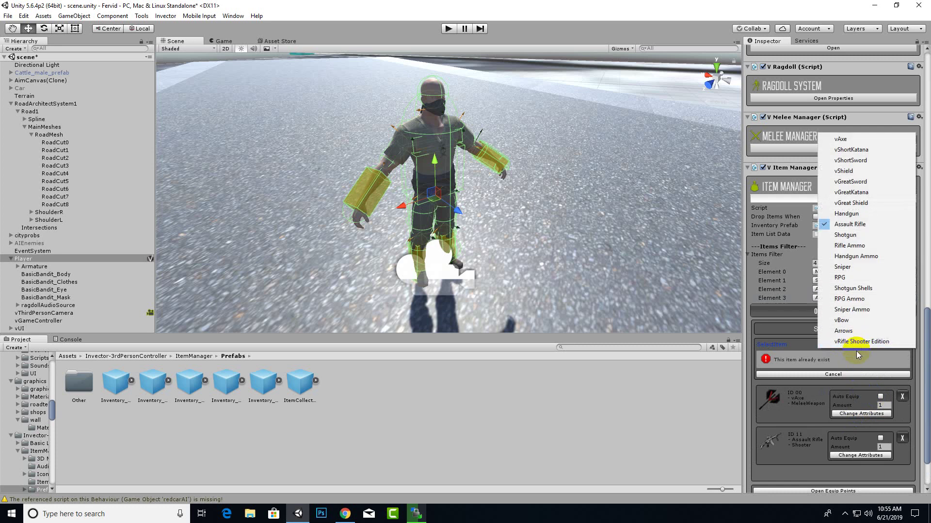
pyautogui.click(852, 323)
pyautogui.click(807, 357)
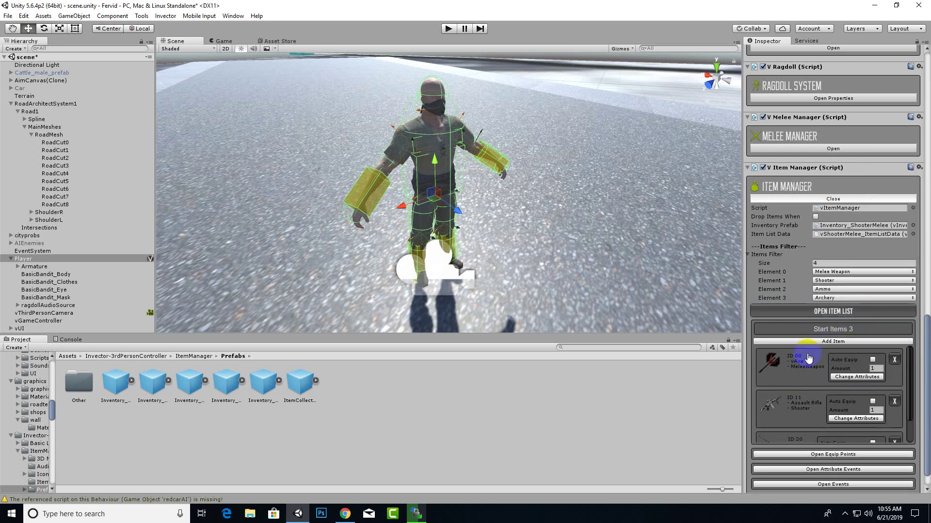
pyautogui.scroll(-3, 825, 419)
pyautogui.scroll(3, 800, 390)
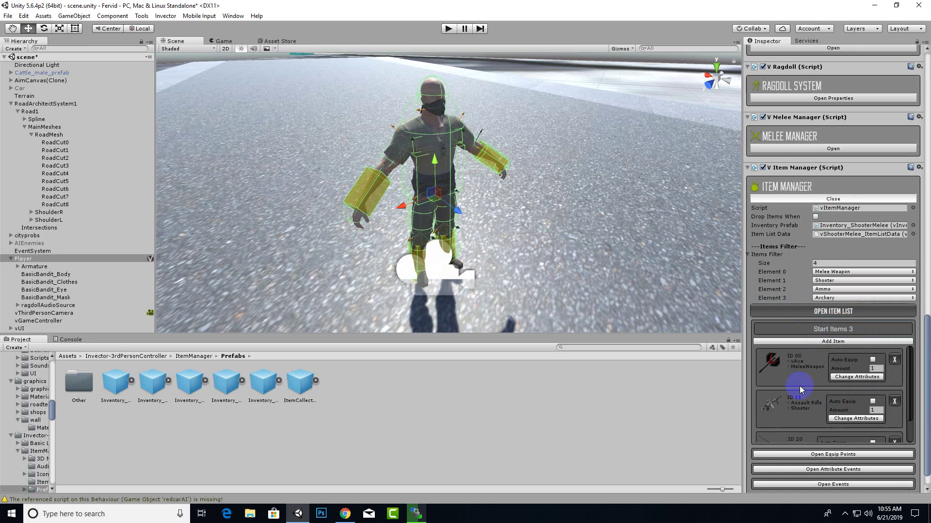
# Run the game, equip vAxe in the first weapon slot of the inventory's Equipments, and return to the inventory menu.
pyautogui.click(450, 31)
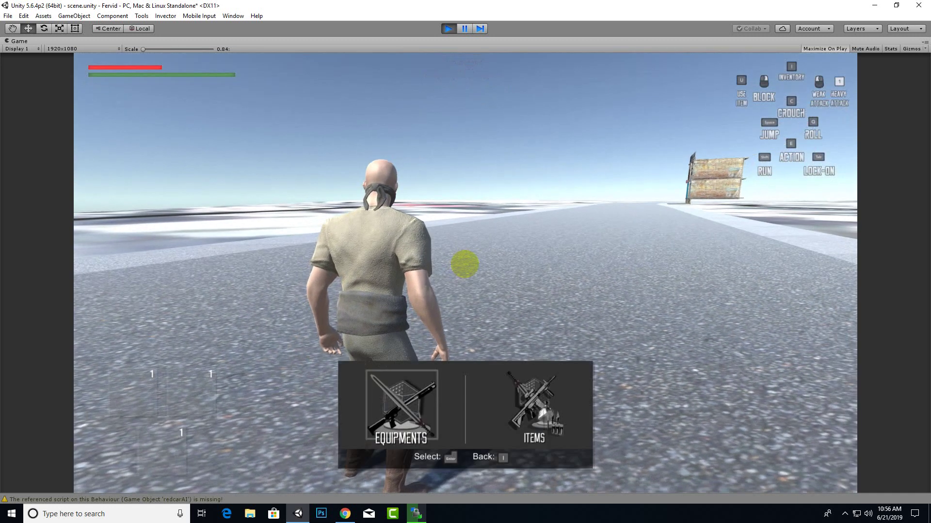
pyautogui.press('Return')
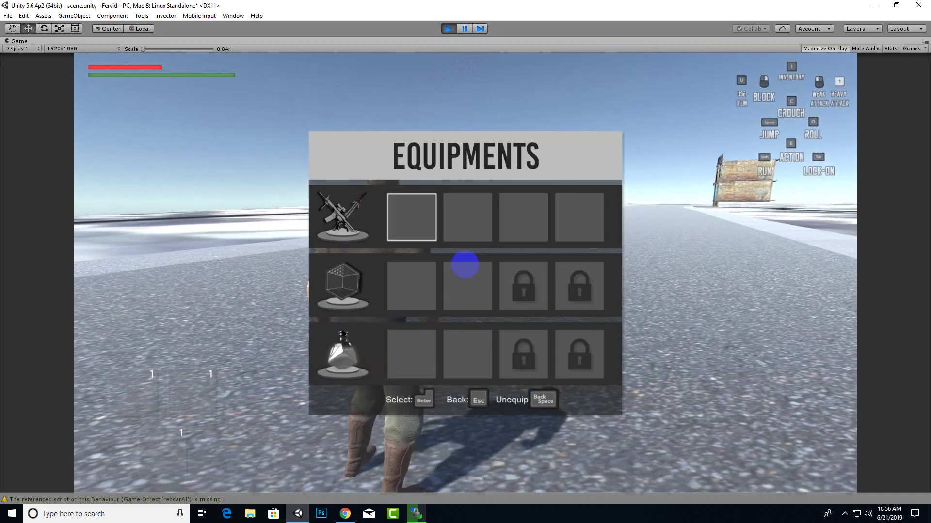
pyautogui.press('Return')
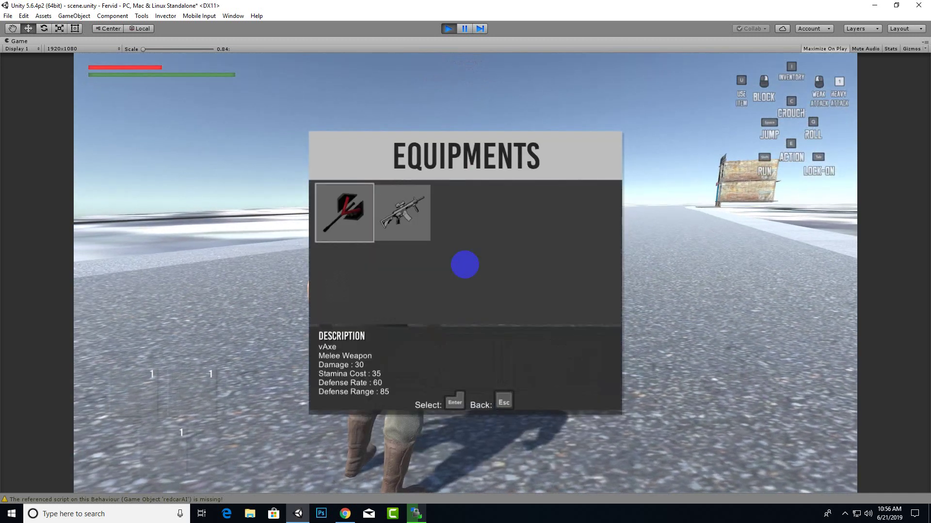
pyautogui.press('Return')
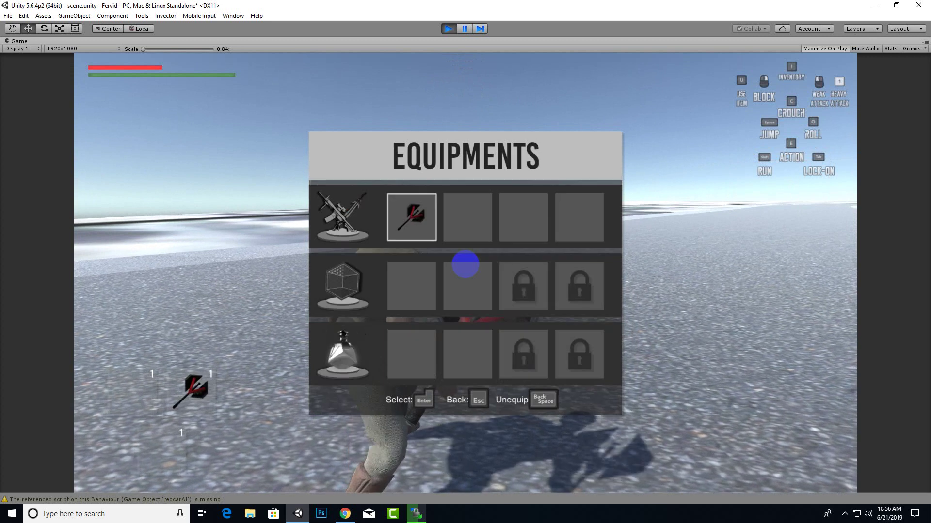
pyautogui.press('Escape')
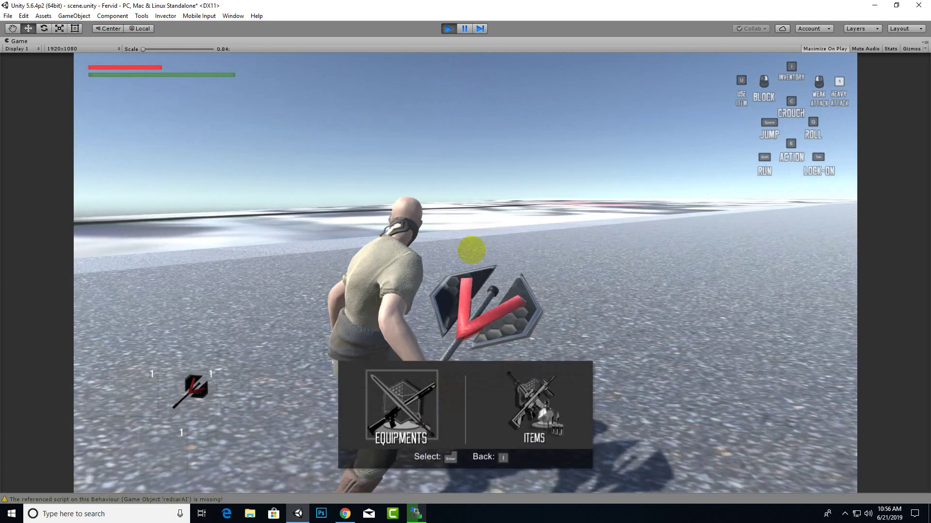
# Close the inventory and test the equipped vAxe by moving the character along the road and attacking.
pyautogui.press('i')
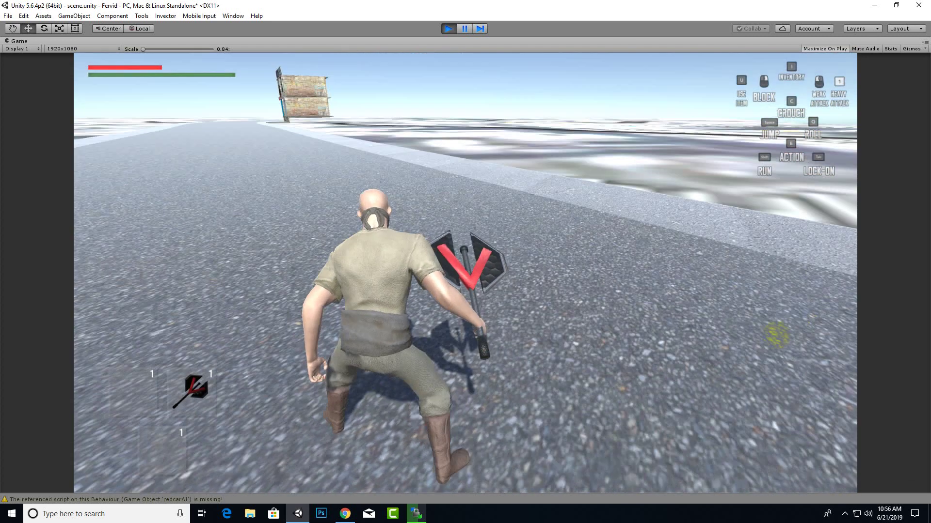
pyautogui.press('w')
pyautogui.press('d')
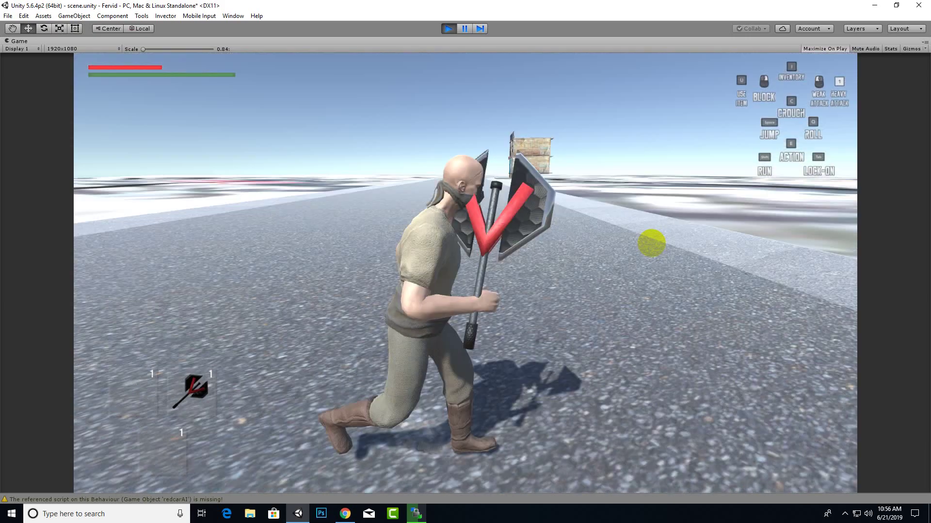
pyautogui.click(652, 241)
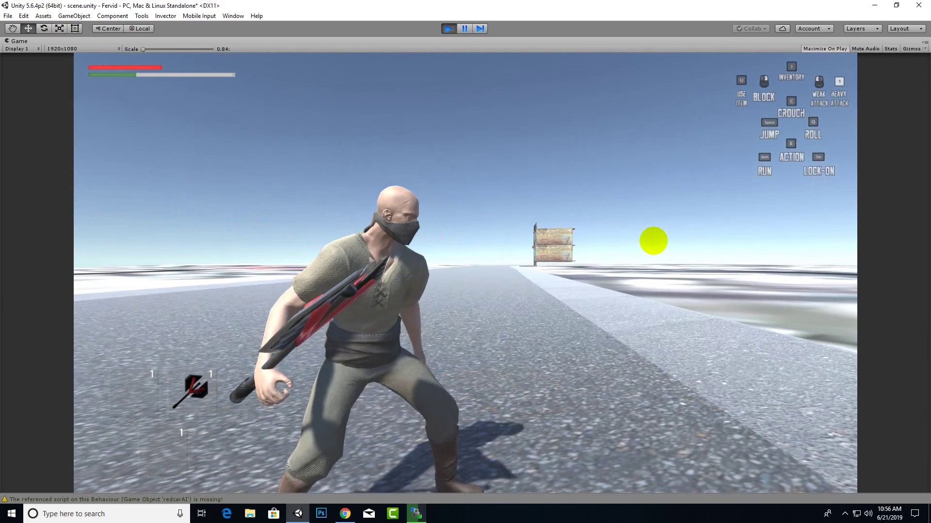
pyautogui.click(786, 126)
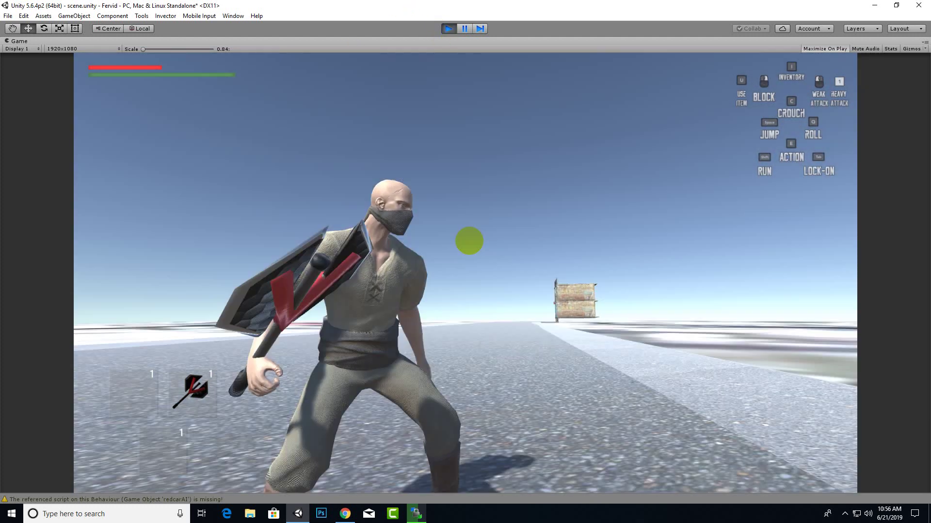
# Equip vBow from the inventory and test aiming and shooting arrows with it.
pyautogui.press('i')
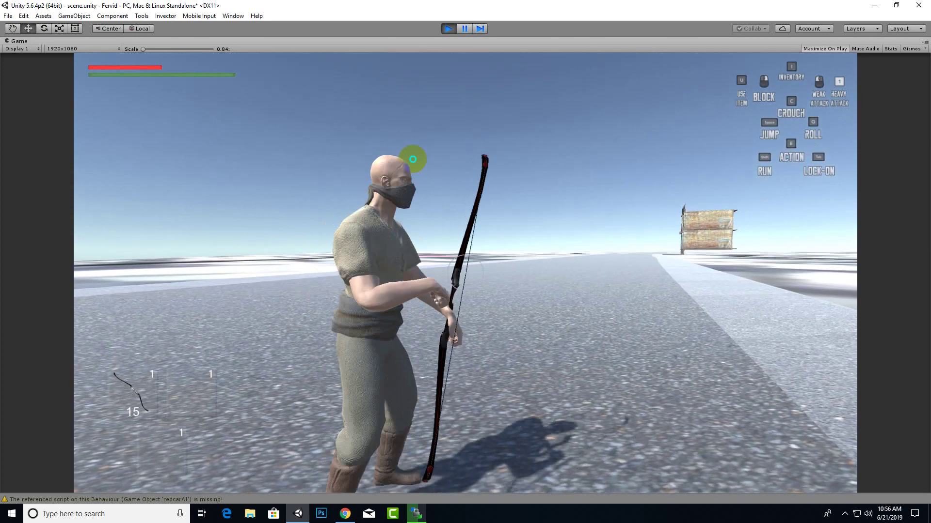
pyautogui.rightClick(412, 159)
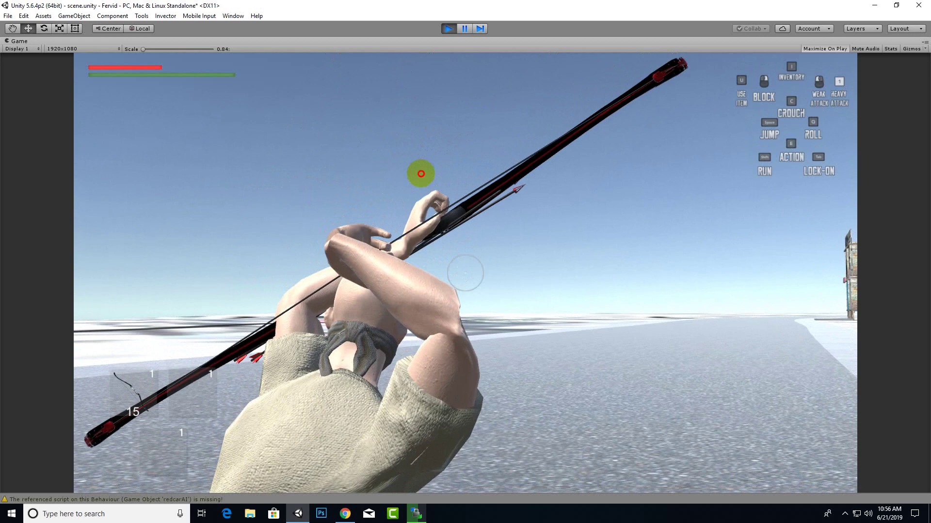
pyautogui.click(421, 174)
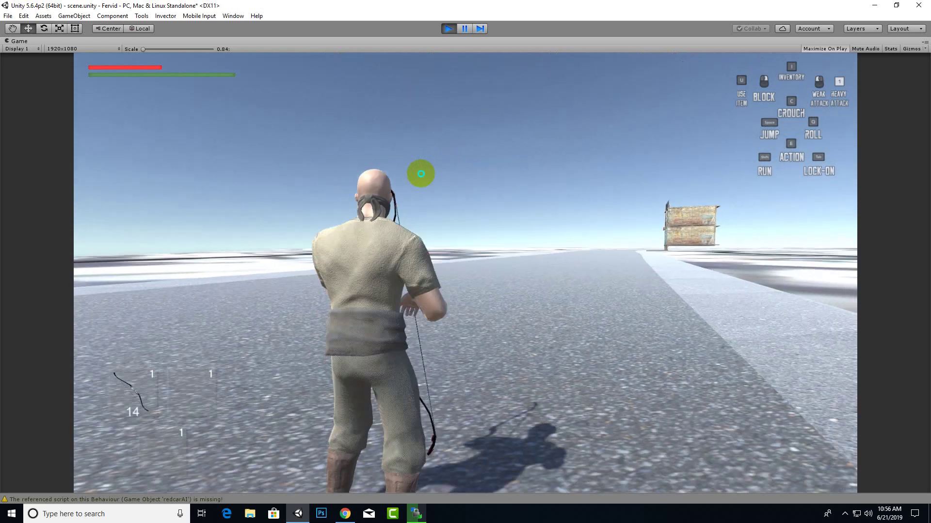
pyautogui.rightClick(419, 176)
pyautogui.rightClick(412, 179)
pyautogui.click(412, 180)
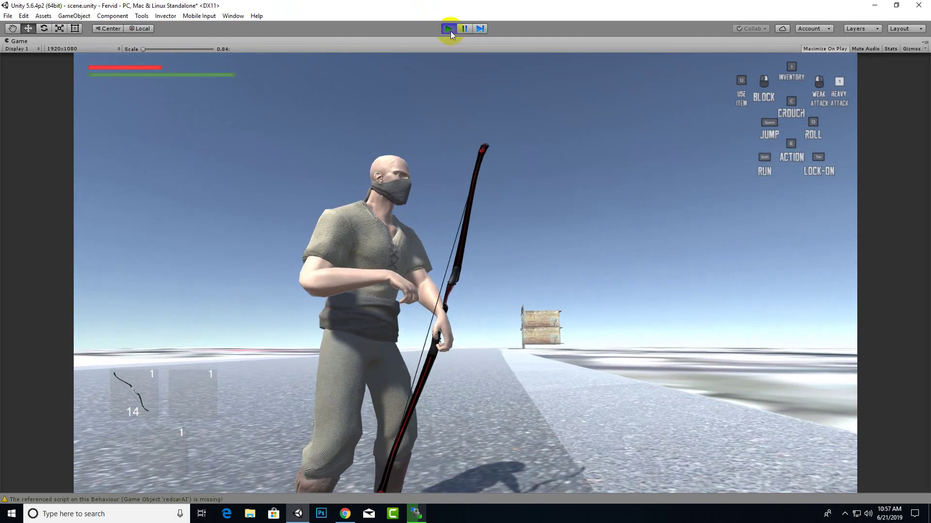
# Stop the game, turn off Maximize On Play, and run the game again.
pyautogui.click(449, 30)
pyautogui.click(232, 42)
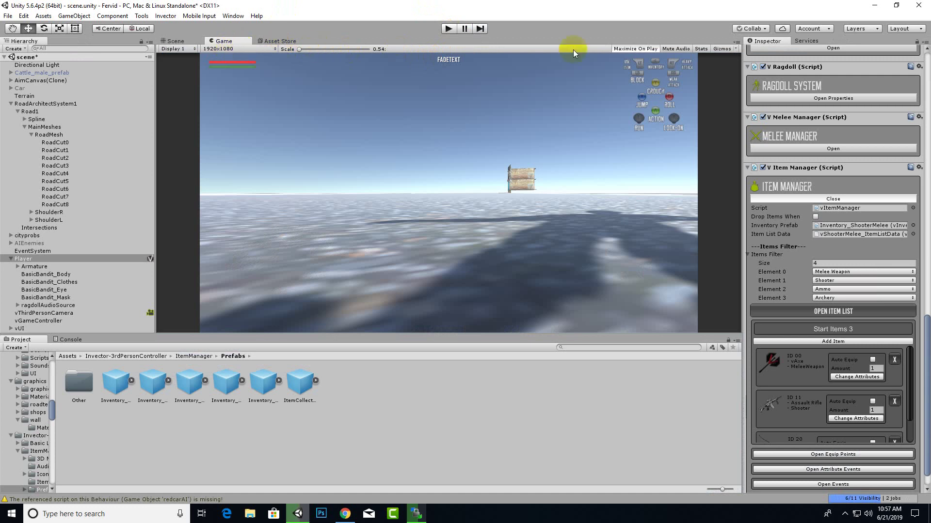
pyautogui.click(448, 28)
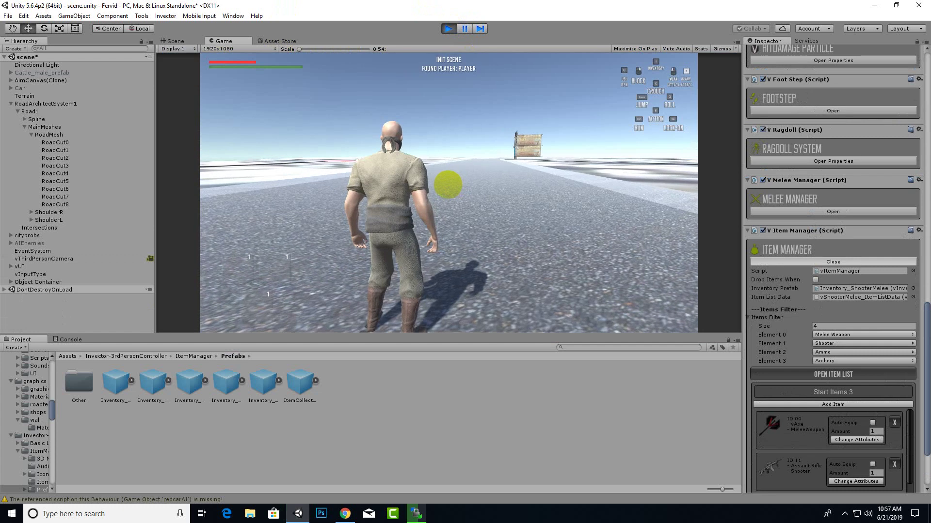
# Equip vBow in the first slot of the second Equipments row and close the inventory.
pyautogui.click(447, 184)
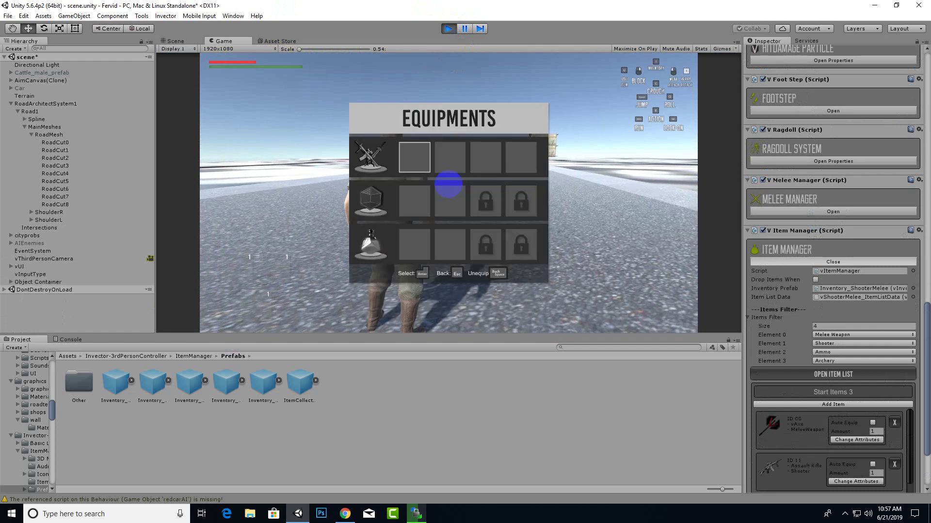
pyautogui.press('Return')
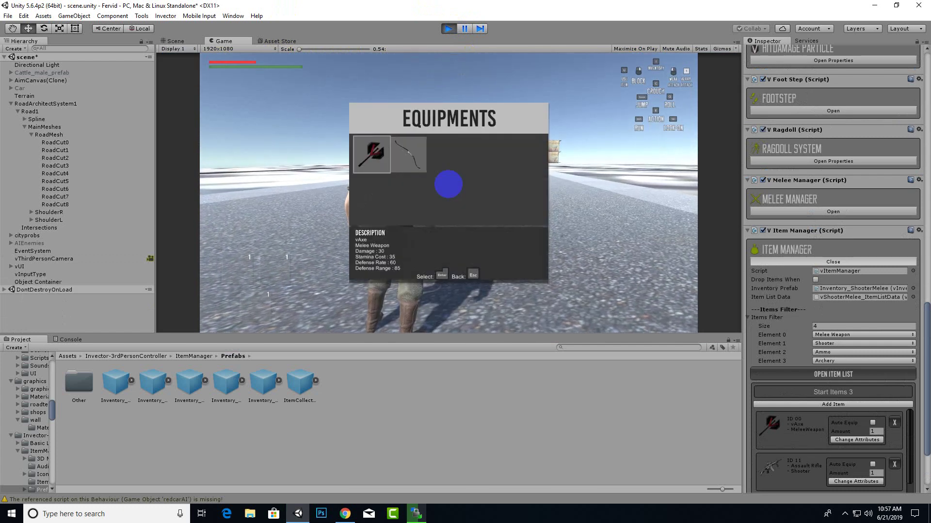
pyautogui.press('Return')
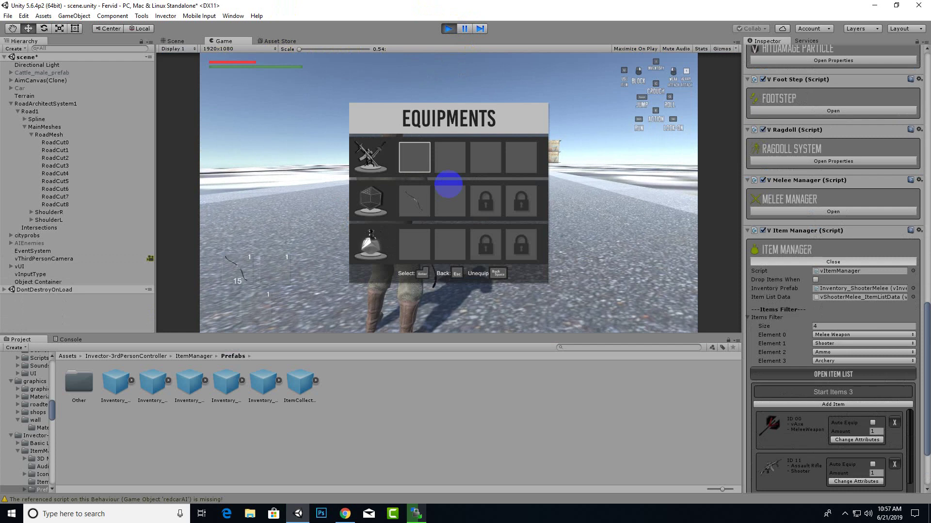
pyautogui.press('Escape')
pyautogui.press('Escape')
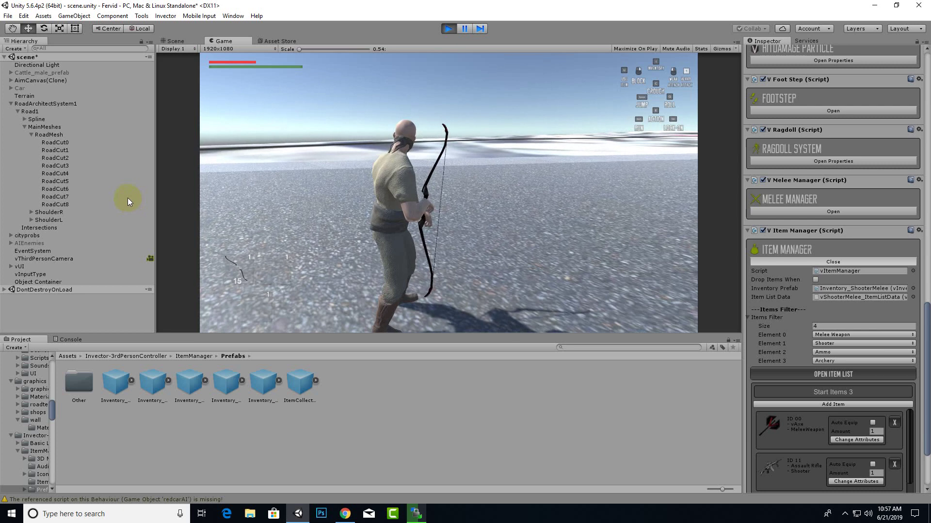
# Turn on Lock Camera and Lock Aiming in the Player's shooter playmode debug options.
pyautogui.press('w')
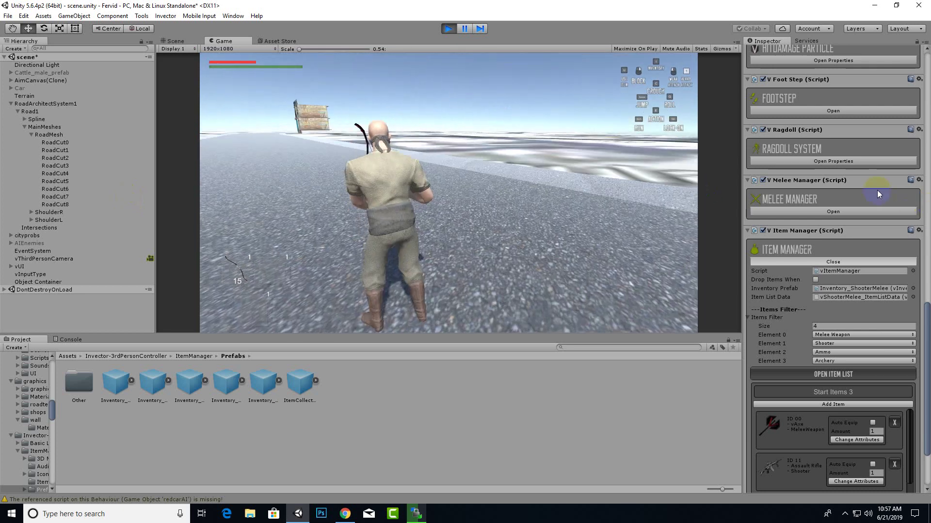
pyautogui.scroll(10, 871, 194)
pyautogui.scroll(5, 833, 189)
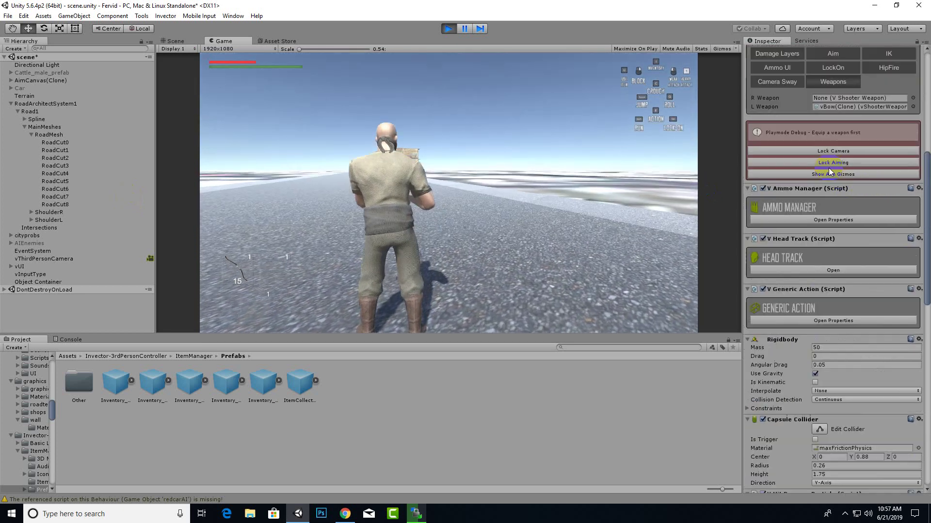
pyautogui.click(837, 152)
pyautogui.click(836, 163)
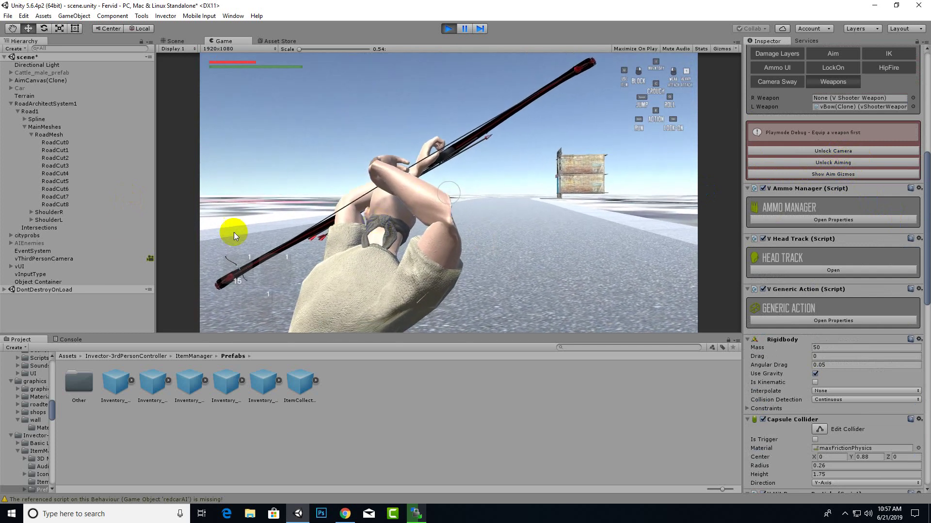
# Examine the locked aiming pose in the Scene view, checking how the hands, bow and arrows line up, with the Rotate tool active.
pyautogui.click(175, 41)
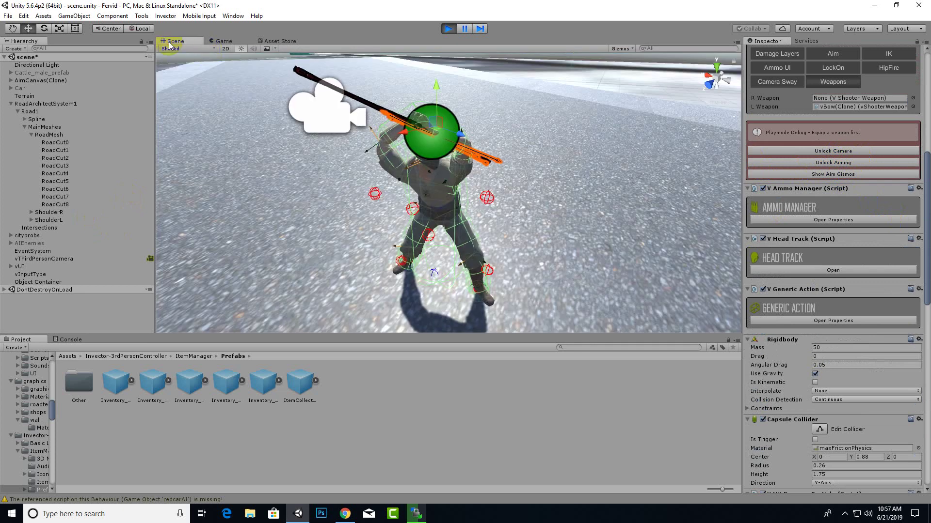
pyautogui.click(446, 169)
pyautogui.scroll(4, 434, 163)
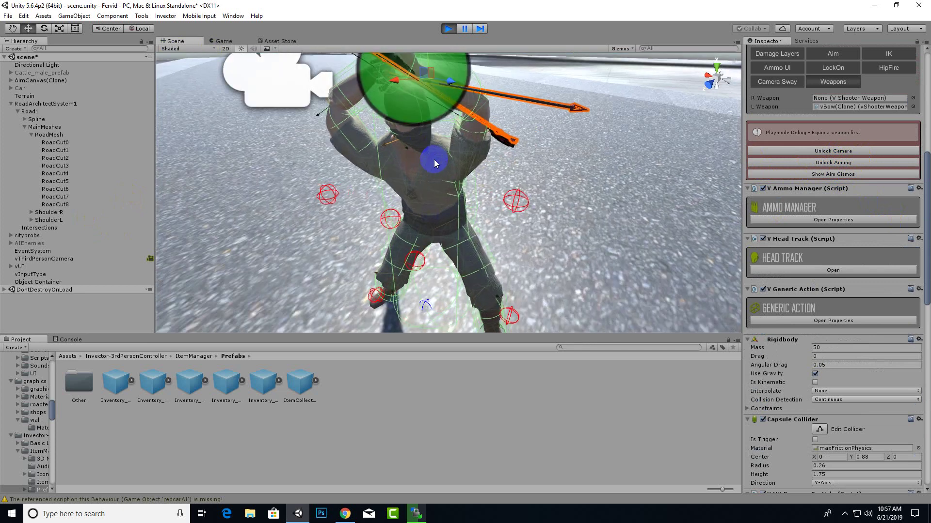
pyautogui.scroll(-3, 408, 165)
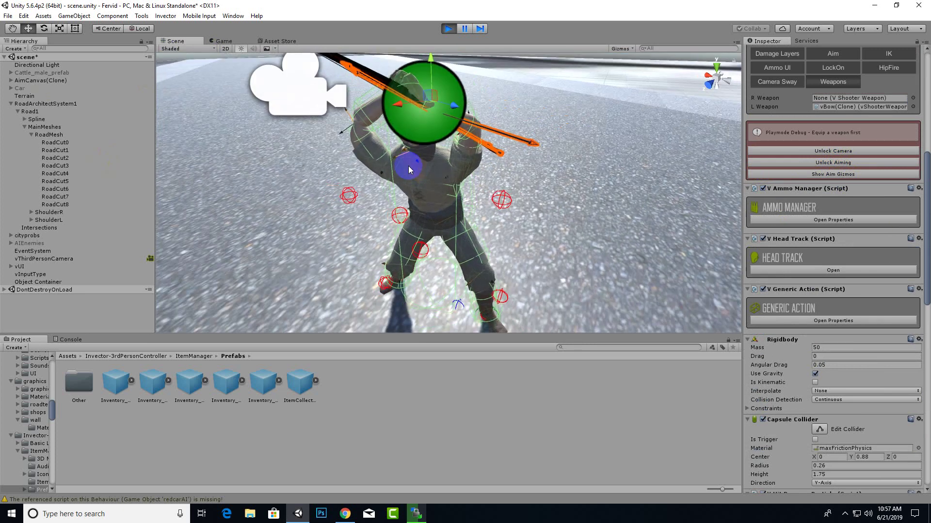
pyautogui.keyDown('alt'); pyautogui.moveTo(408, 170); pyautogui.dragTo(70, 44); pyautogui.keyUp('alt')
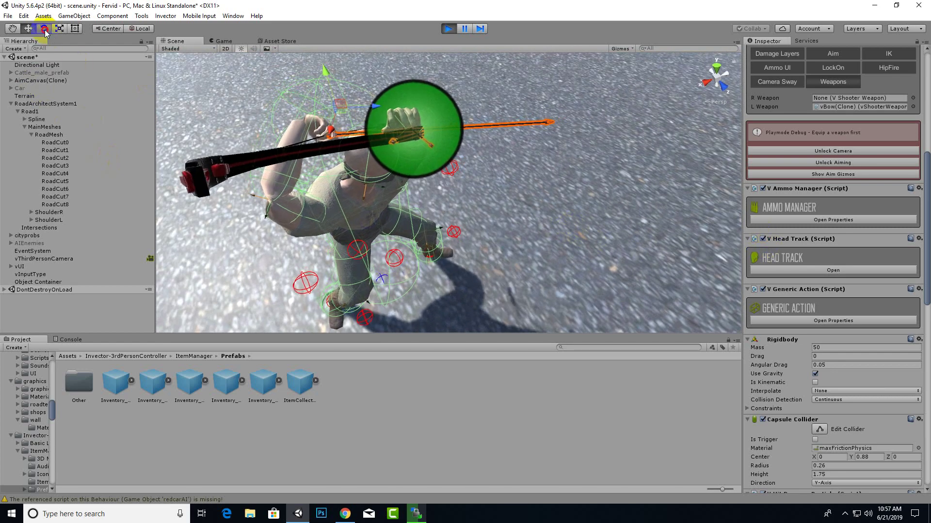
pyautogui.scroll(-3, 403, 183)
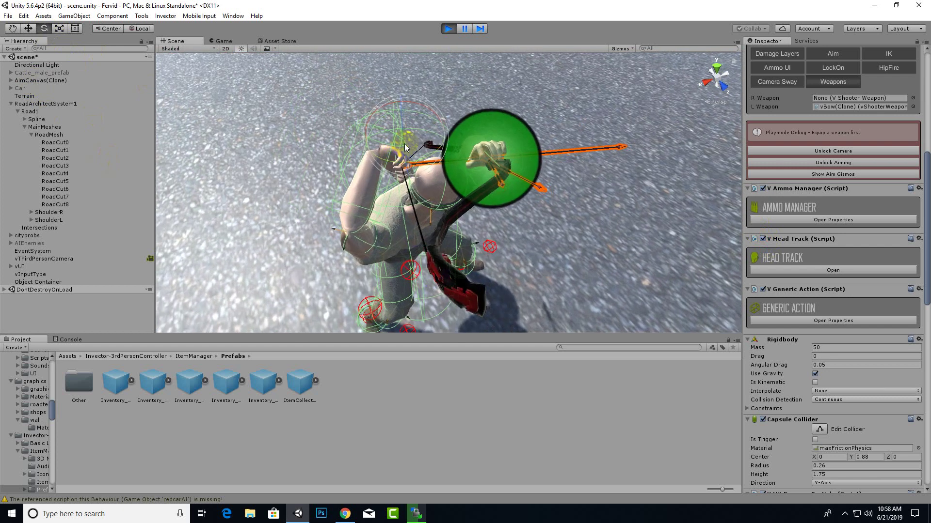
pyautogui.scroll(-2, 405, 144)
pyautogui.scroll(5, 462, 196)
pyautogui.keyDown('alt'); pyautogui.moveTo(461, 197); pyautogui.dragTo(388, 191); pyautogui.keyUp('alt')
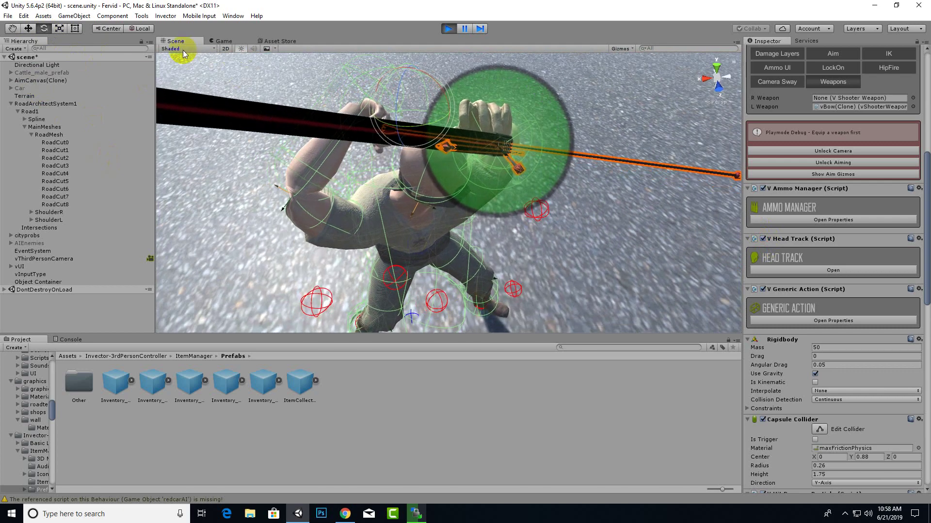
# Try the Pivot handle mode and inspect the whole archery pose from the front, side and above.
pyautogui.click(107, 30)
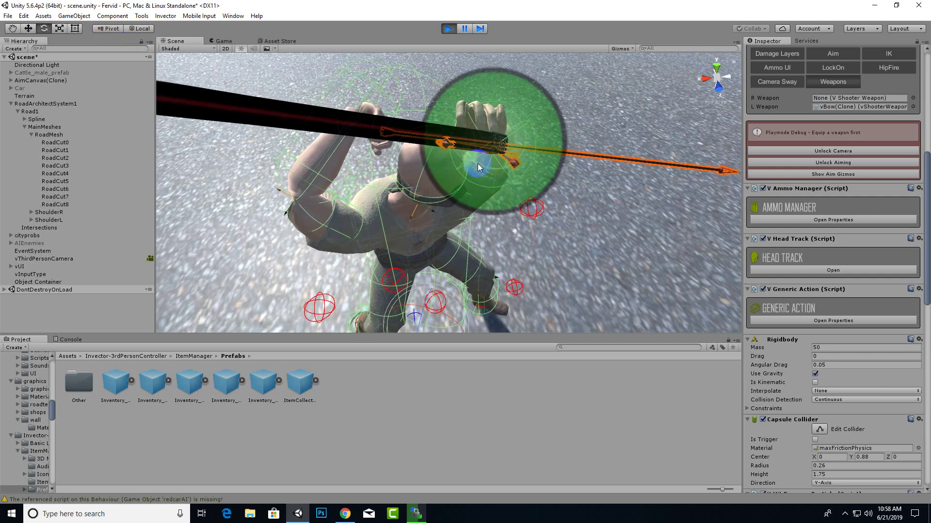
pyautogui.keyDown('alt'); pyautogui.moveTo(478, 228); pyautogui.dragTo(465, 126); pyautogui.keyUp('alt')
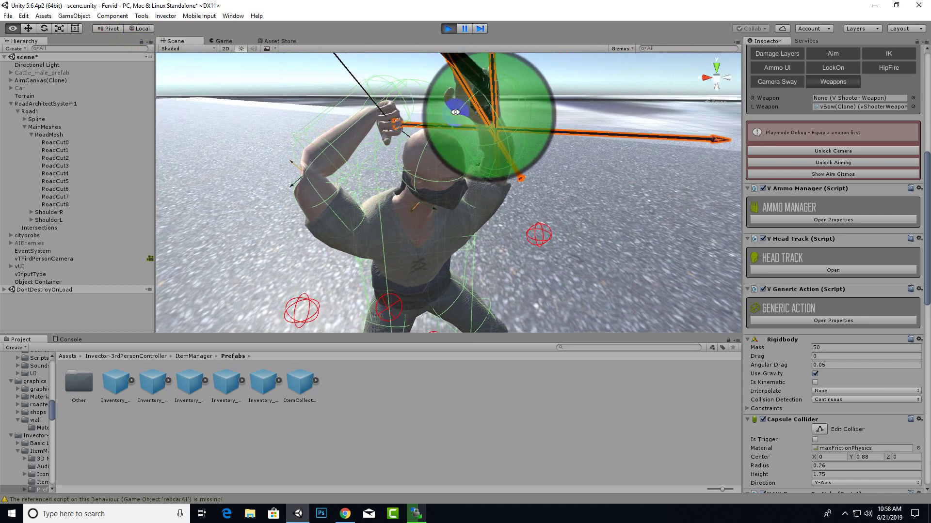
pyautogui.scroll(-5, 439, 147)
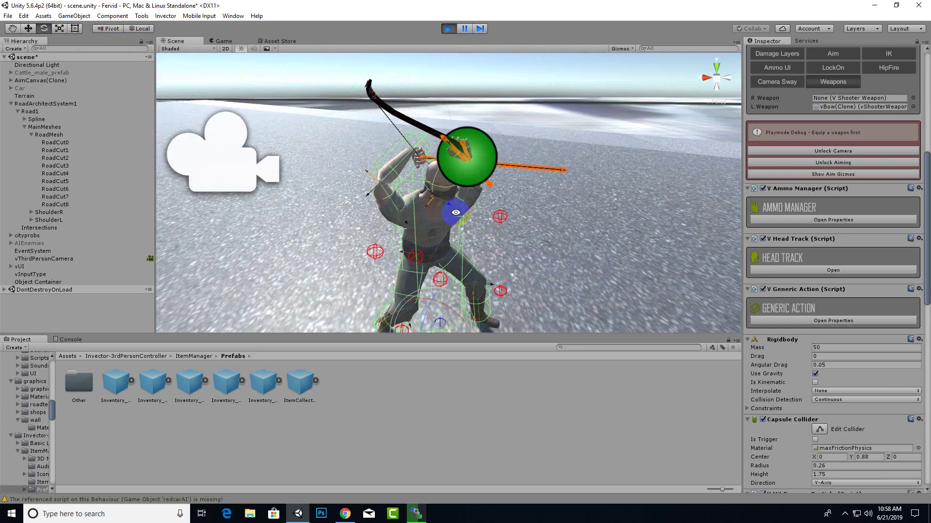
pyautogui.keyDown('alt'); pyautogui.moveTo(459, 210); pyautogui.dragTo(616, 289); pyautogui.keyUp('alt')
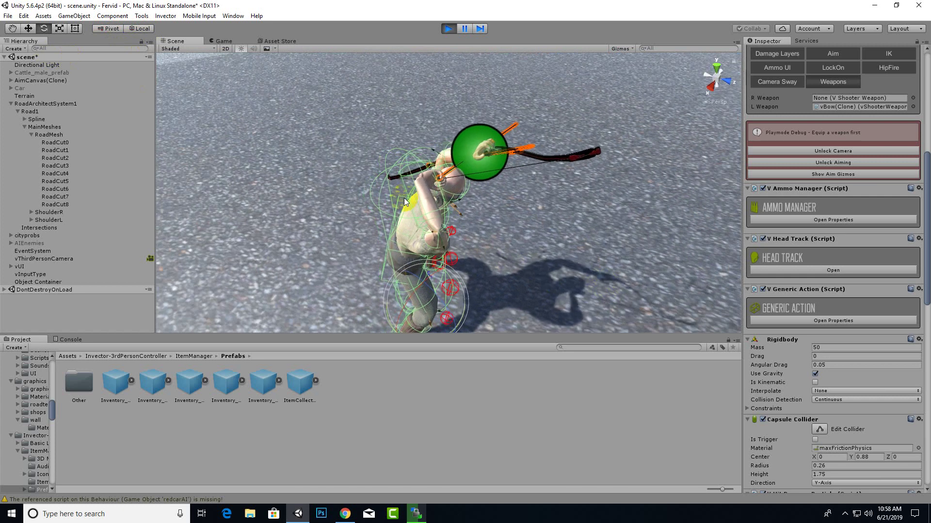
pyautogui.scroll(-5, 472, 196)
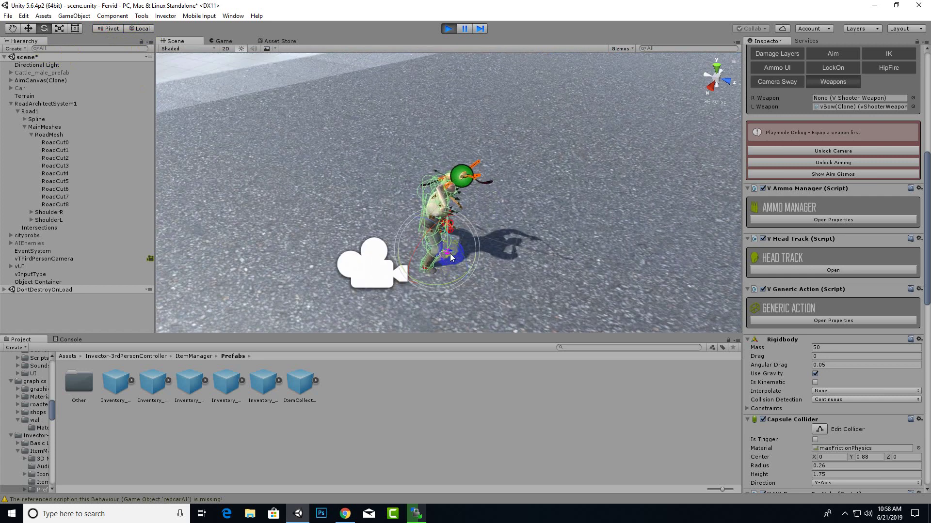
pyautogui.keyDown('alt'); pyautogui.moveTo(450, 254); pyautogui.dragTo(411, 284); pyautogui.keyUp('alt')
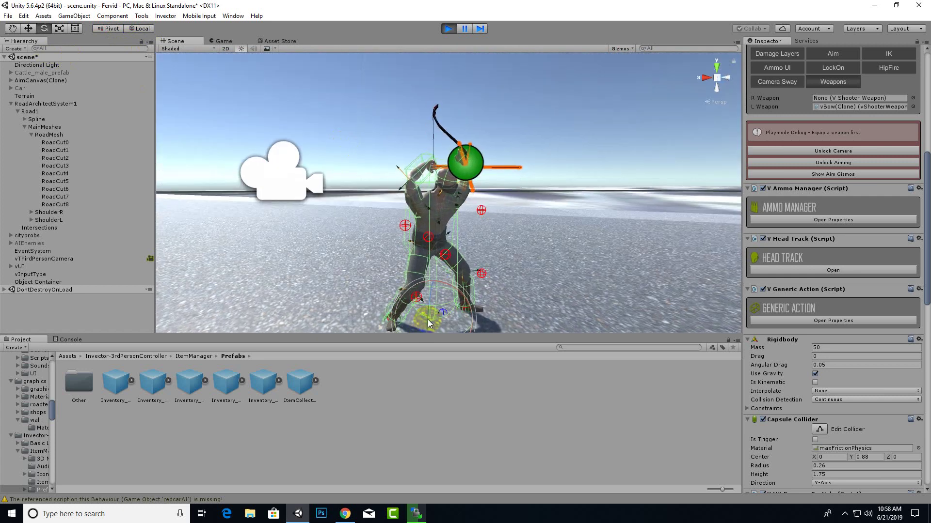
pyautogui.keyDown('alt'); pyautogui.moveTo(433, 239); pyautogui.dragTo(375, 237); pyautogui.keyUp('alt')
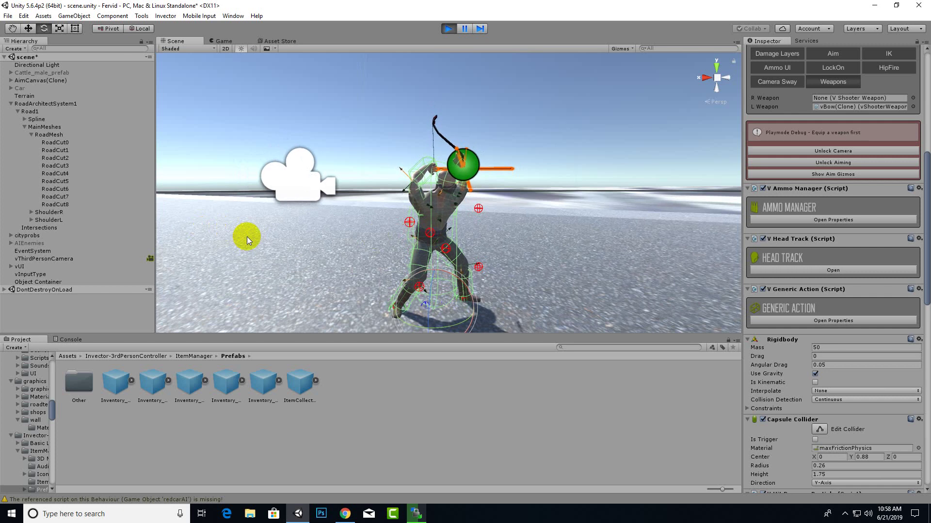
pyautogui.scroll(3, 454, 156)
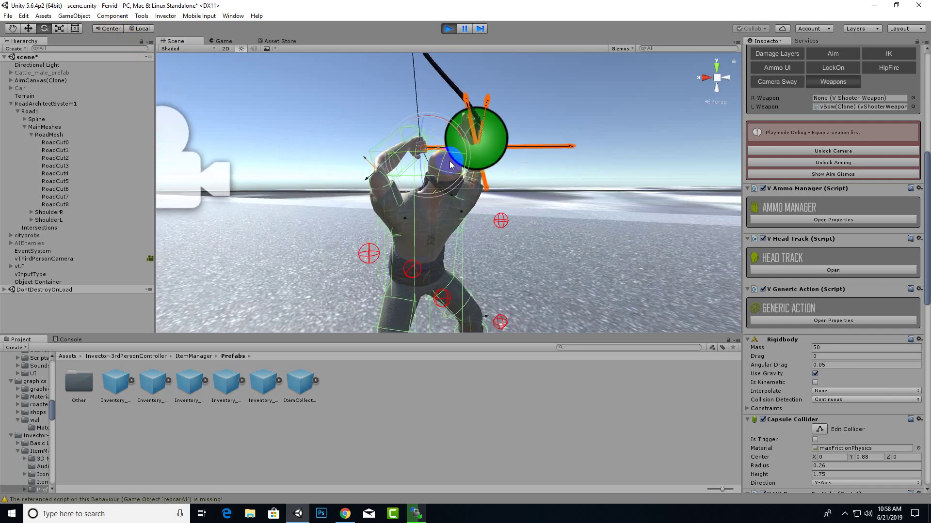
pyautogui.keyDown('alt'); pyautogui.moveTo(443, 159); pyautogui.dragTo(415, 173); pyautogui.keyUp('alt')
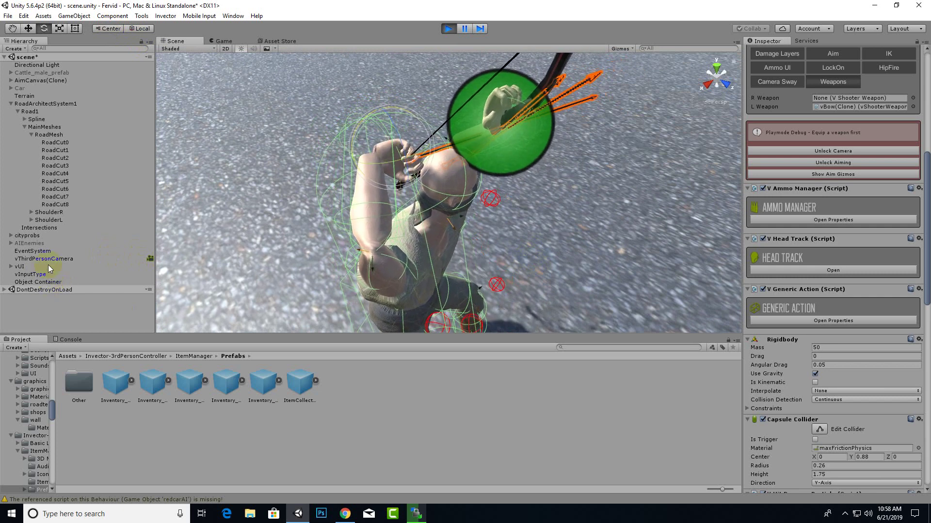
# Select the vArrow (1) object on the character's bow to reveal the vBow(Clone) parts in the hierarchy.
pyautogui.click(535, 141)
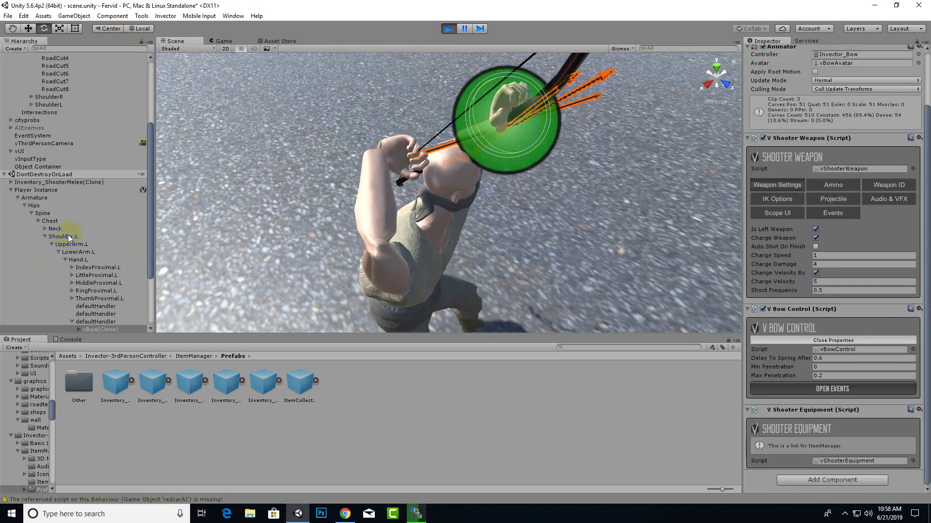
pyautogui.click(430, 150)
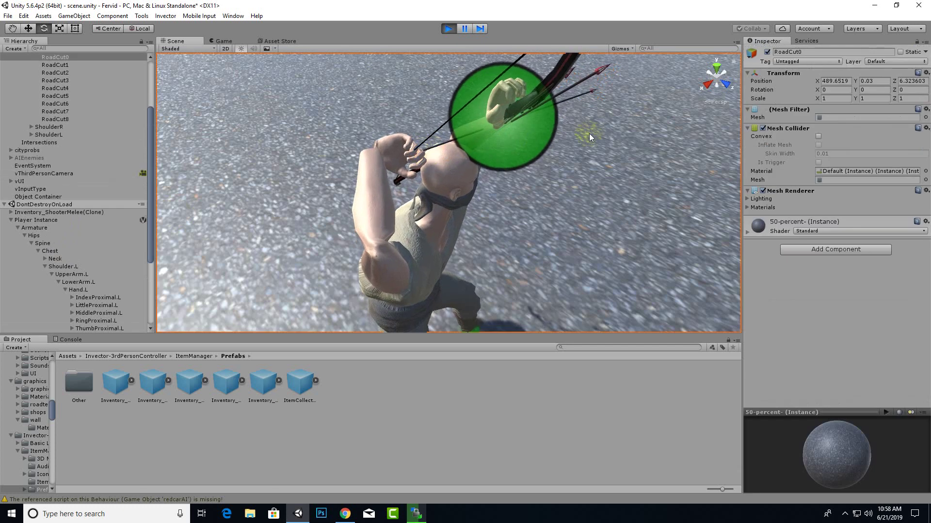
pyautogui.click(590, 82)
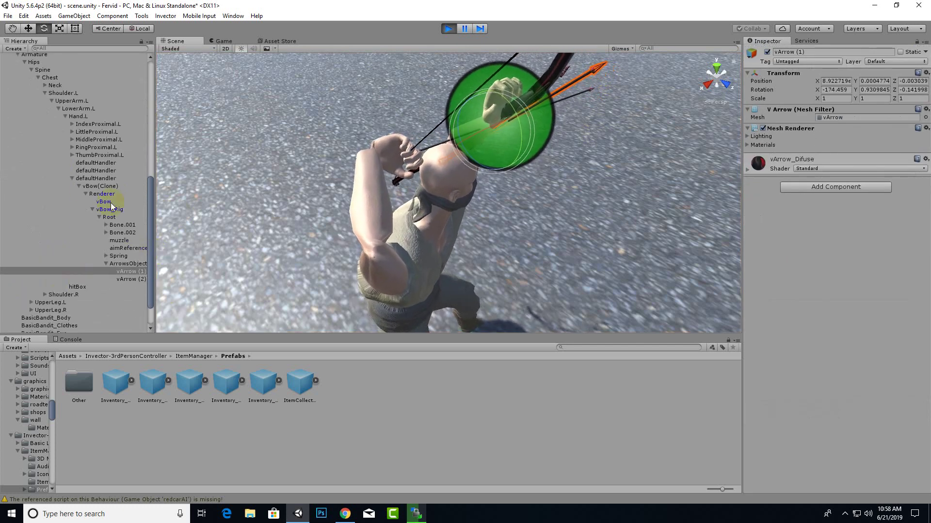
# Rotate the left hand's defaultHandler that holds vBow(Clone) to about 29, -31, -176 so the bow stands upright.
pyautogui.click(126, 179)
pyautogui.scroll(-2, 514, 200)
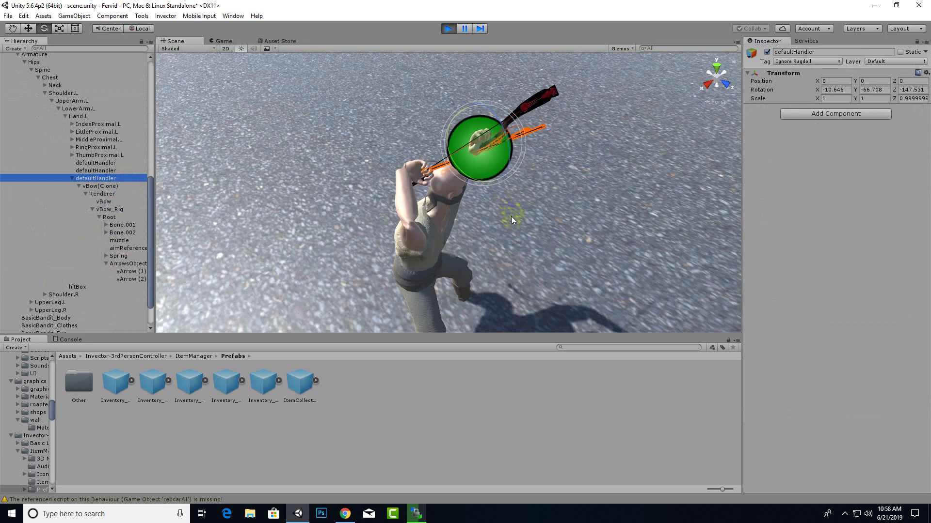
pyautogui.scroll(3, 530, 162)
pyautogui.moveTo(538, 136); pyautogui.dragTo(552, 101)
pyautogui.scroll(-3, 531, 170)
pyautogui.keyDown('alt'); pyautogui.moveTo(528, 194); pyautogui.dragTo(379, 210); pyautogui.keyUp('alt')
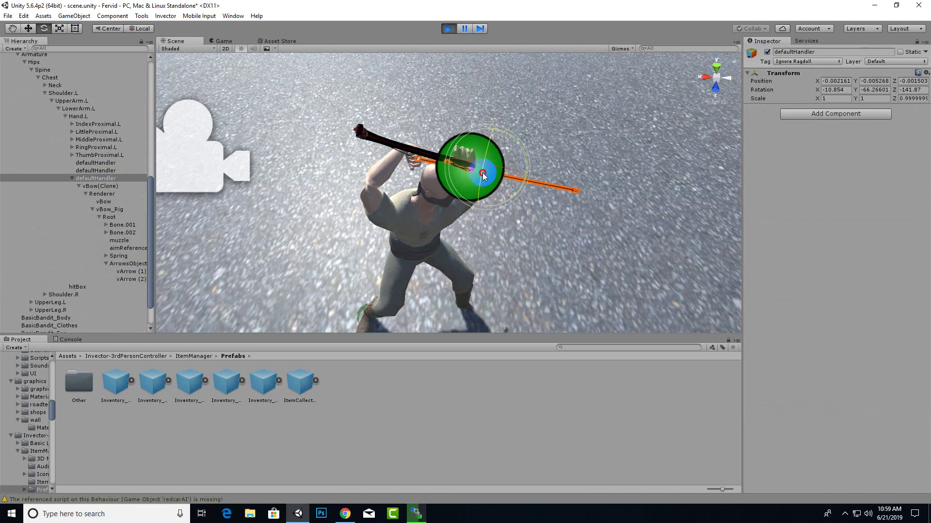
pyautogui.moveTo(482, 172); pyautogui.dragTo(488, 170)
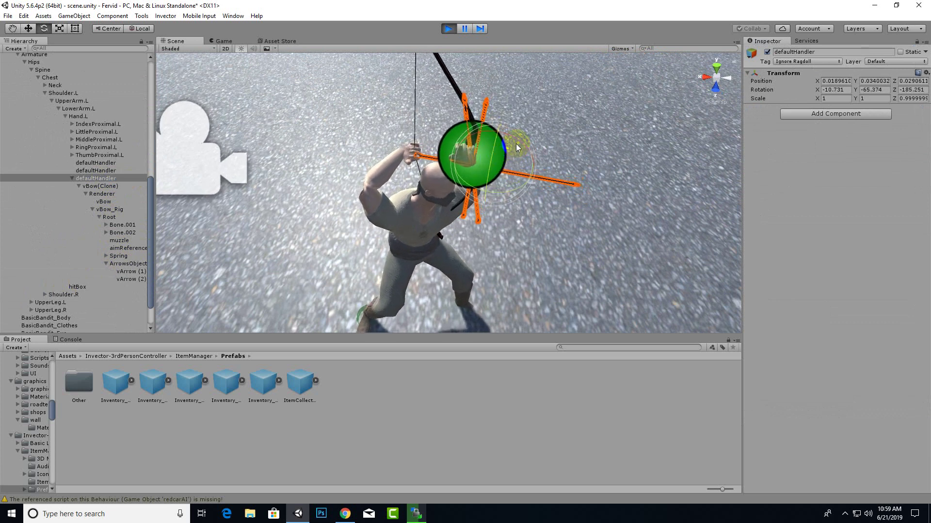
pyautogui.moveTo(513, 140); pyautogui.dragTo(531, 133)
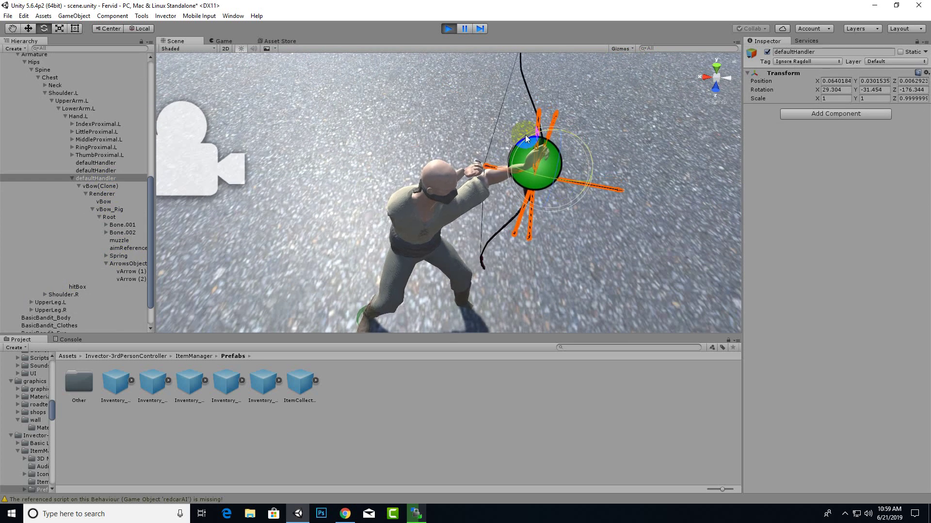
pyautogui.keyDown('alt'); pyautogui.moveTo(495, 209); pyautogui.dragTo(355, 135); pyautogui.keyUp('alt')
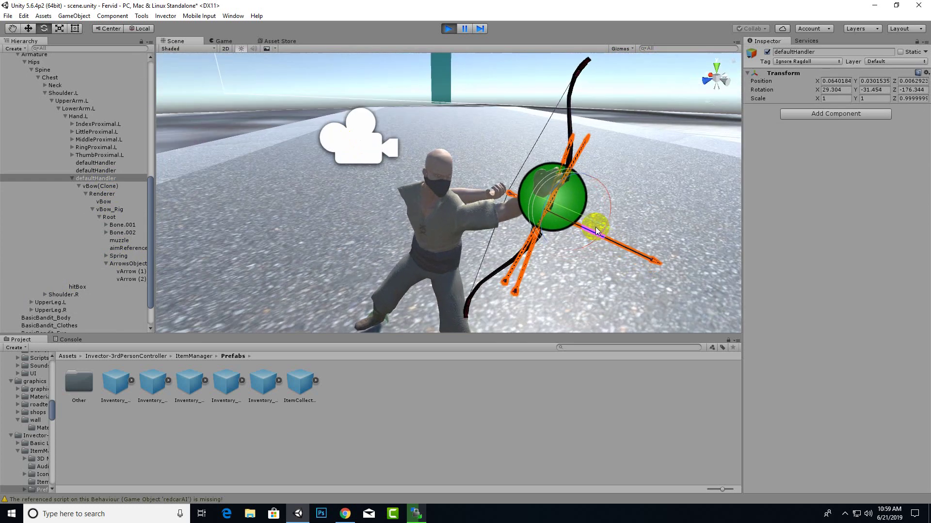
# Refine the bow handler's rotation to about 31, -81, -196, pointing the nocked arrow along the aiming direction.
pyautogui.moveTo(638, 261); pyautogui.dragTo(586, 226)
pyautogui.moveTo(583, 259); pyautogui.dragTo(534, 166)
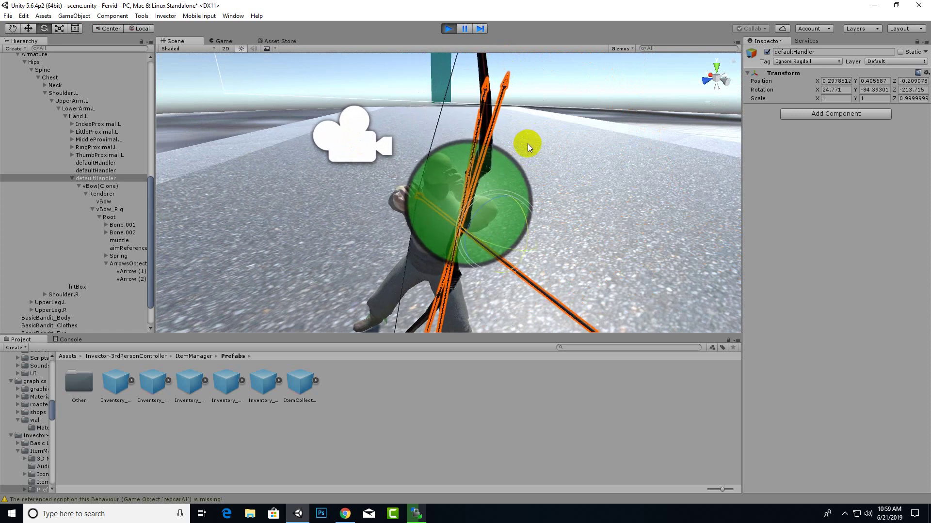
pyautogui.keyDown('alt'); pyautogui.moveTo(426, 207); pyautogui.dragTo(529, 161); pyautogui.keyUp('alt')
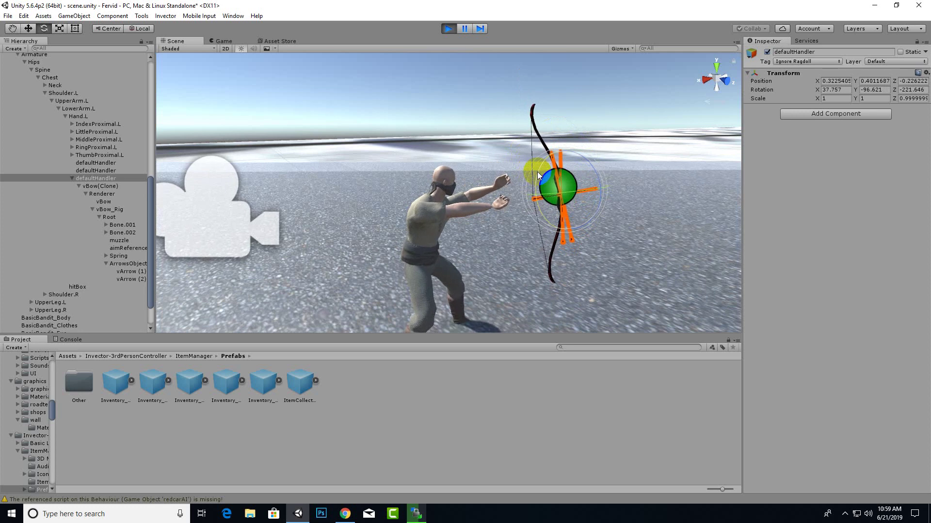
pyautogui.moveTo(580, 147); pyautogui.dragTo(581, 147)
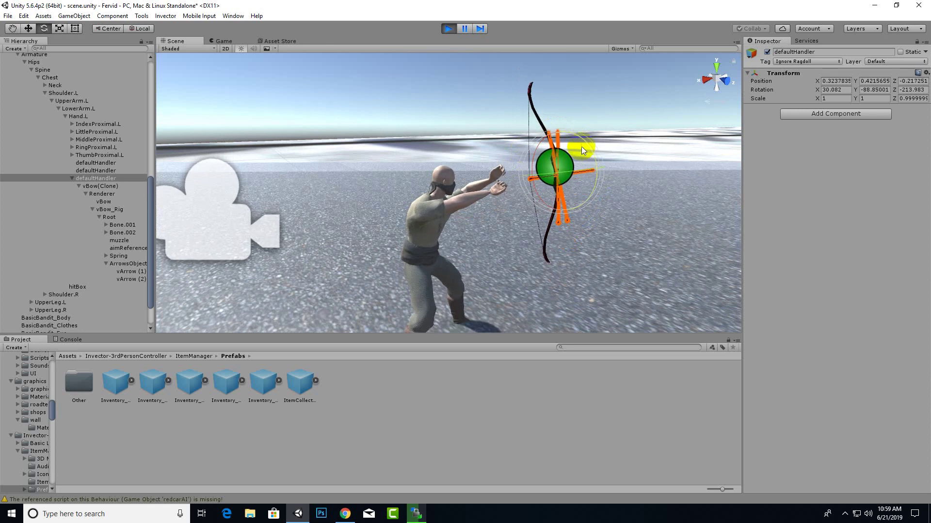
pyautogui.keyDown('alt'); pyautogui.moveTo(512, 216); pyautogui.dragTo(665, 218); pyautogui.keyUp('alt')
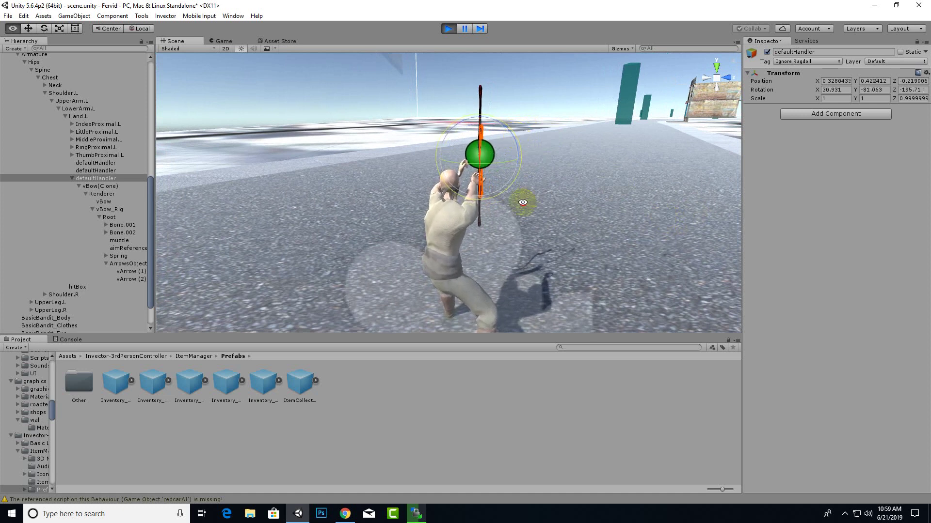
# Move the bow handler to about -0.21, 0.09, -0.13, bringing the bow back to the character's hands.
pyautogui.keyDown('alt'); pyautogui.moveTo(522, 202); pyautogui.dragTo(330, 221); pyautogui.keyUp('alt')
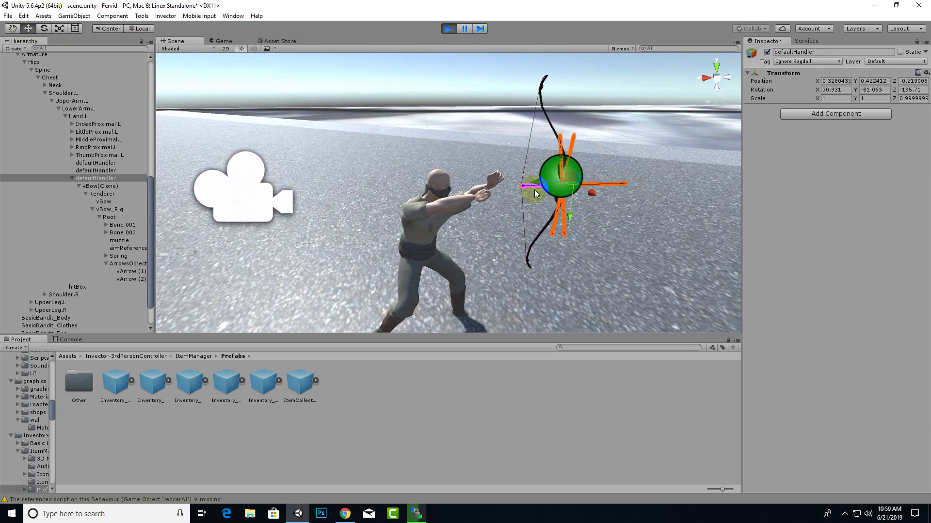
pyautogui.moveTo(536, 194); pyautogui.dragTo(495, 185)
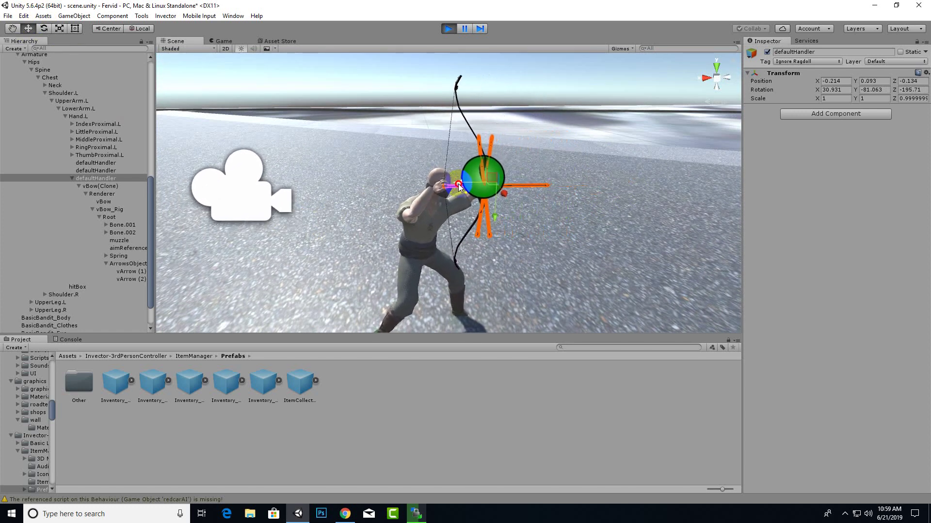
pyautogui.keyDown('alt'); pyautogui.moveTo(459, 189); pyautogui.dragTo(416, 270); pyautogui.keyUp('alt')
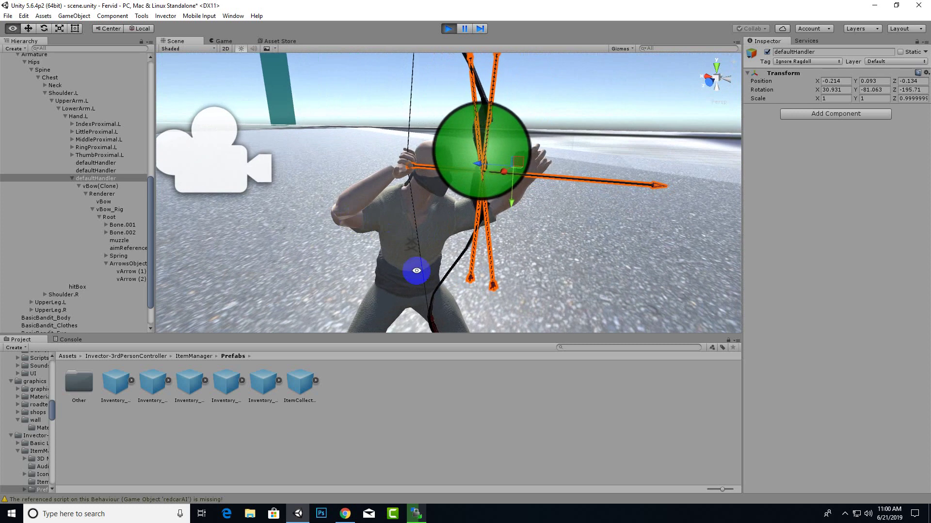
pyautogui.click(44, 28)
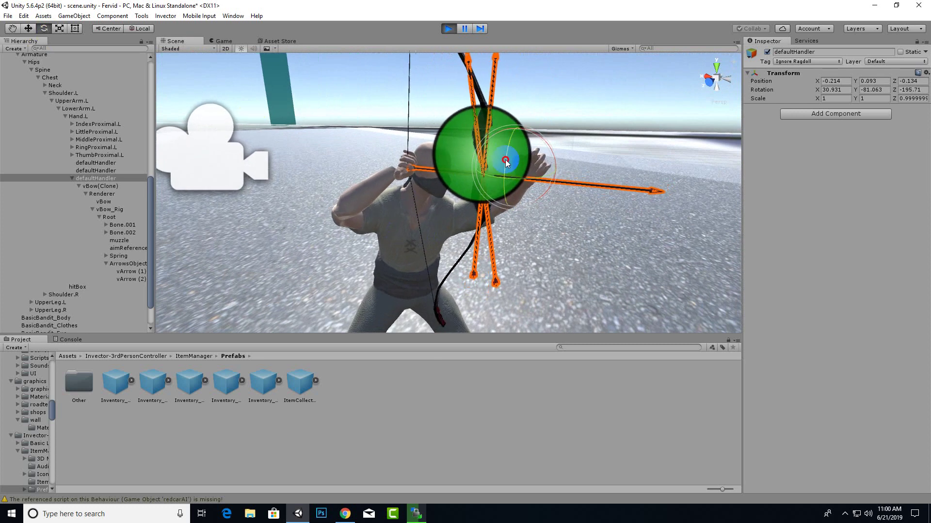
pyautogui.moveTo(498, 155); pyautogui.dragTo(492, 229)
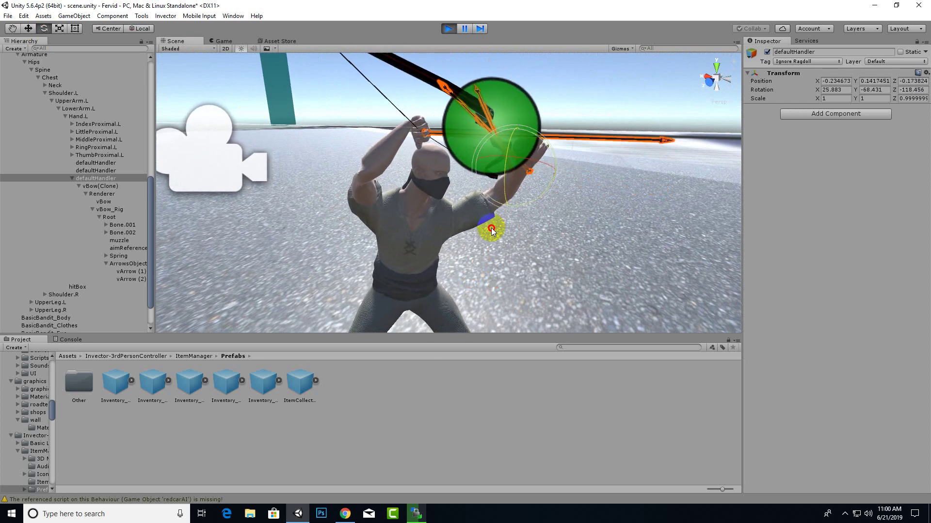
pyautogui.moveTo(491, 281); pyautogui.dragTo(488, 319)
pyautogui.hotkey('ctrl', 'z')
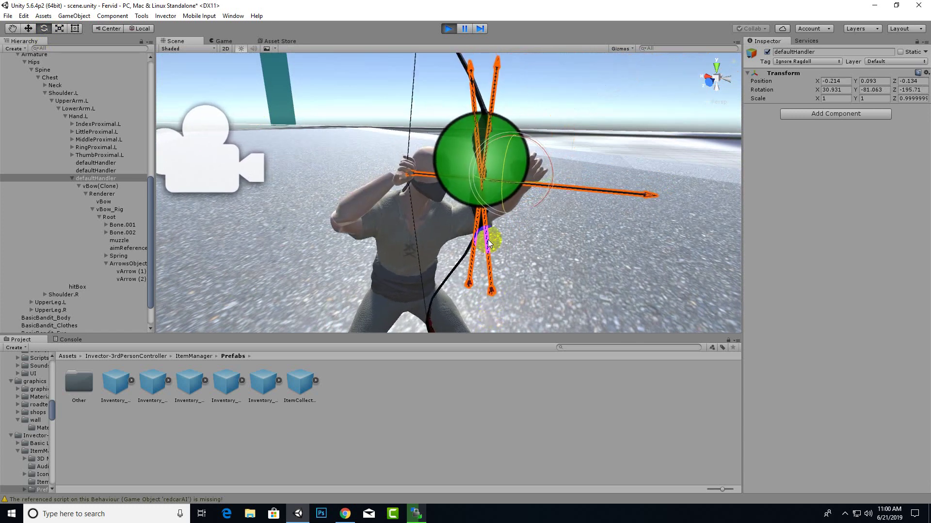
# Rotate the bow handler to about -9, 6, 51 and move it to about -0.50, -0.72, -0.27, in front of the drawing hand.
pyautogui.keyDown('alt'); pyautogui.moveTo(486, 224); pyautogui.dragTo(557, 316); pyautogui.keyUp('alt')
pyautogui.scroll(-5, 569, 228)
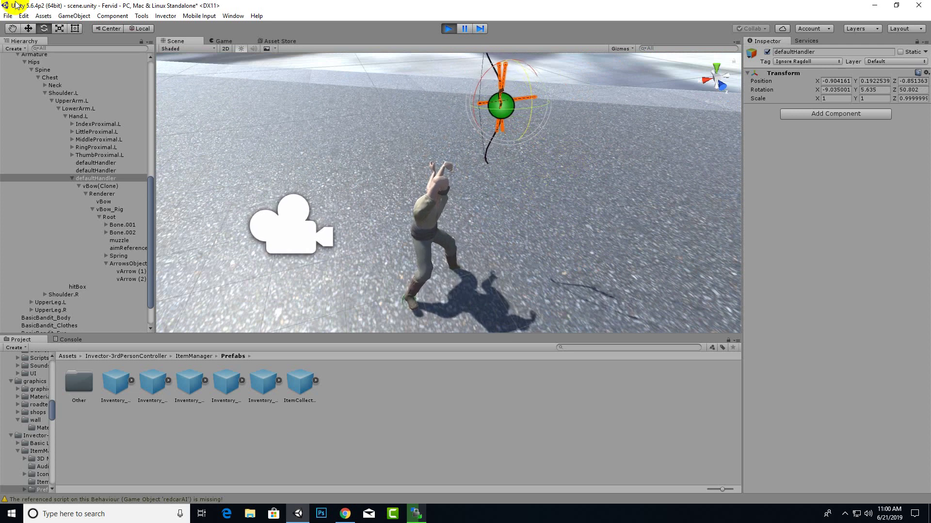
pyautogui.moveTo(508, 65); pyautogui.dragTo(501, 127)
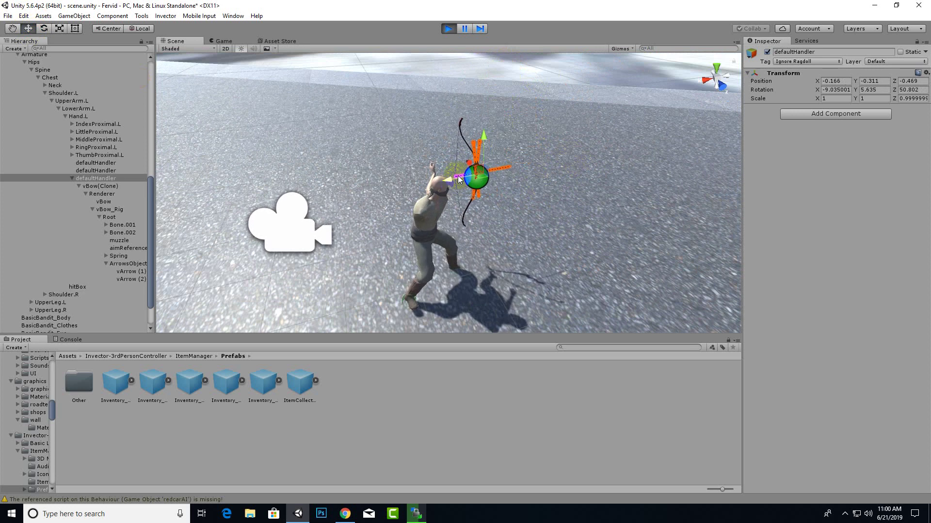
pyautogui.scroll(6, 469, 195)
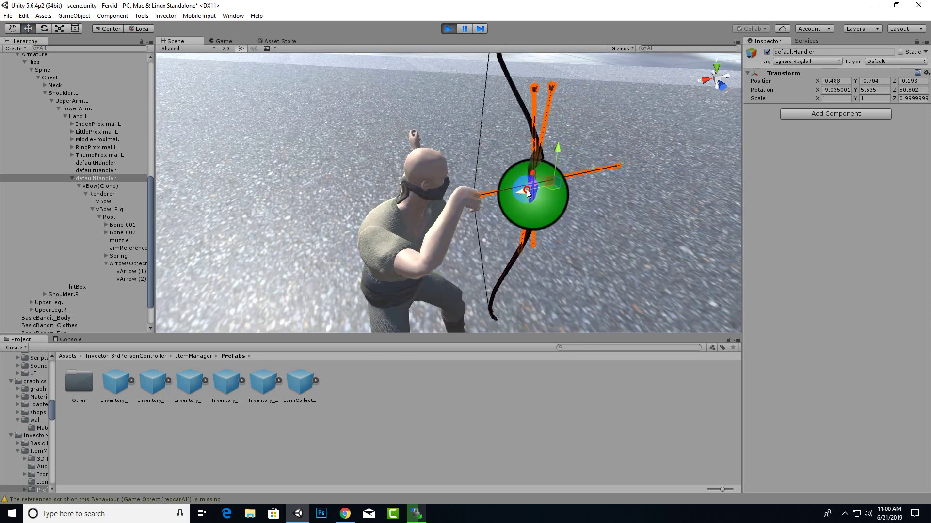
pyautogui.keyDown('alt'); pyautogui.moveTo(528, 193); pyautogui.dragTo(376, 231); pyautogui.keyUp('alt')
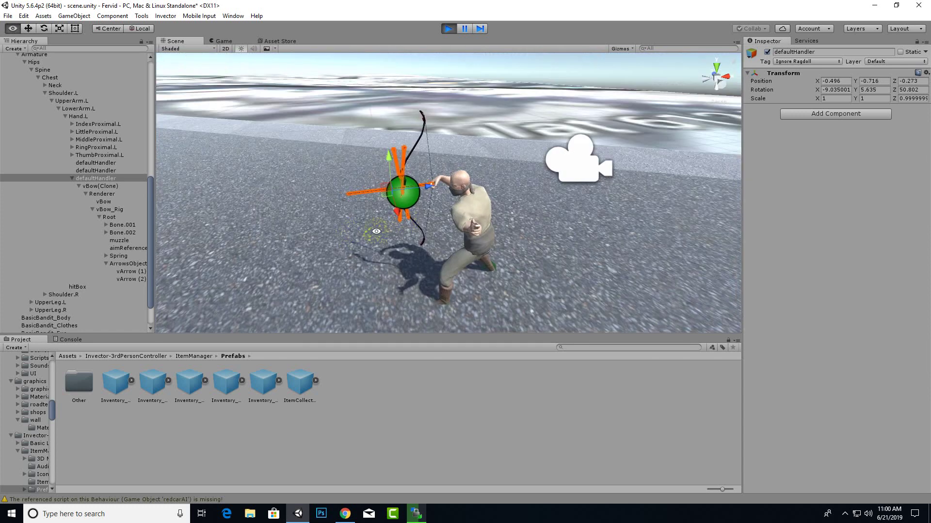
pyautogui.scroll(2, 401, 206)
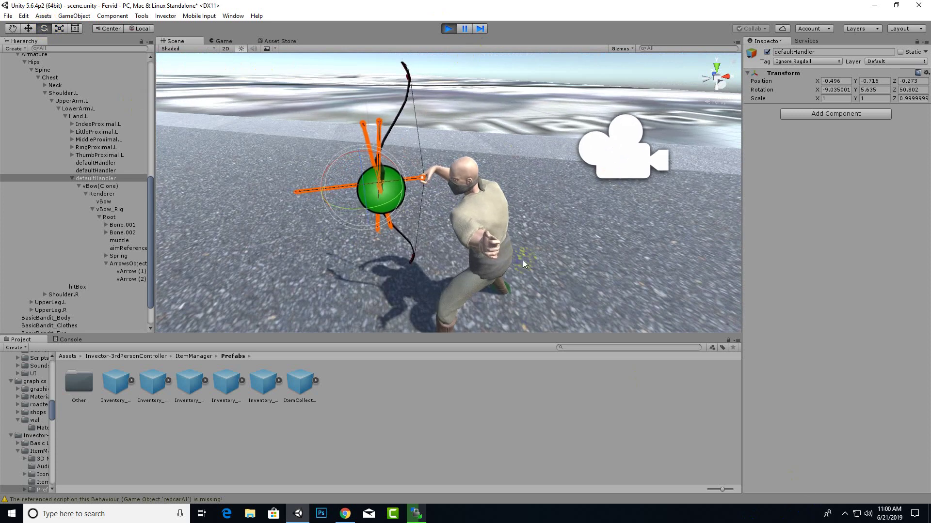
pyautogui.click(845, 514)
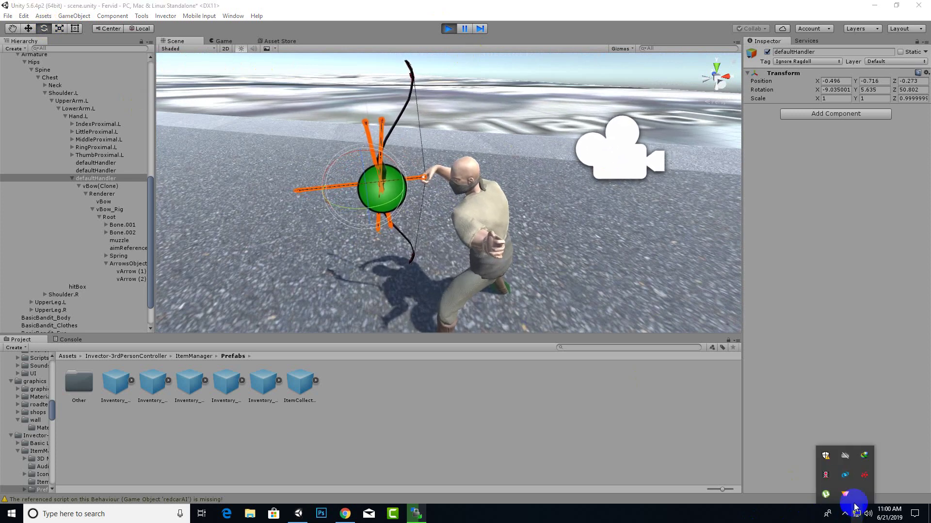
pyautogui.click(833, 483)
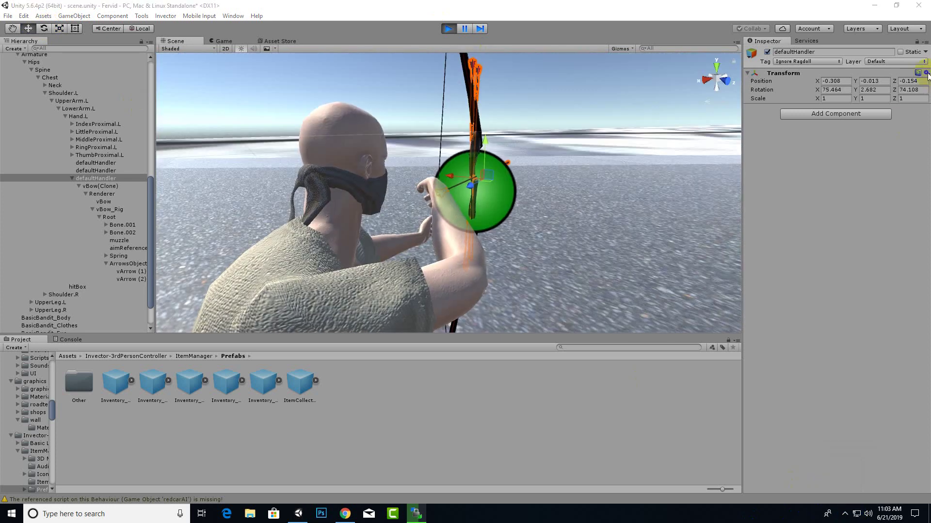
# Carry the bow handler's play-mode Transform into edit mode by copying the component, stopping play mode and pasting its values.
pyautogui.click(926, 74)
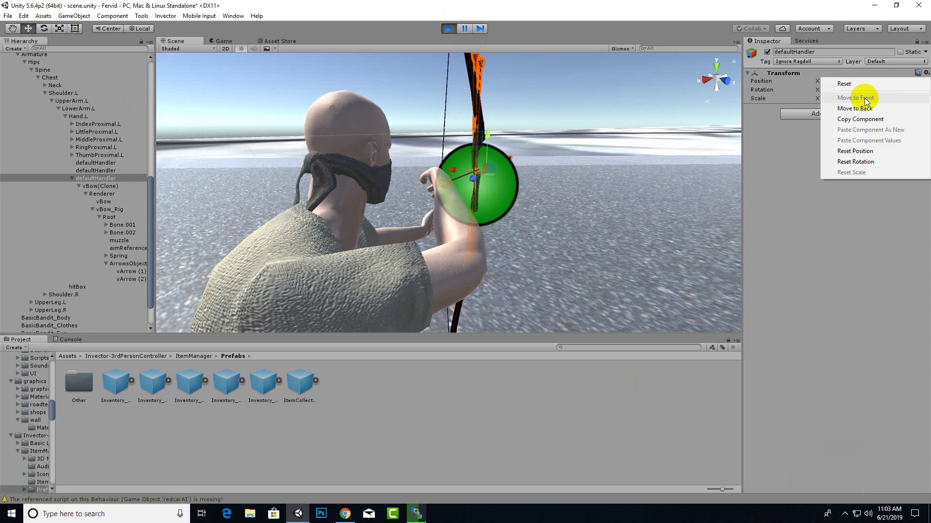
pyautogui.click(861, 120)
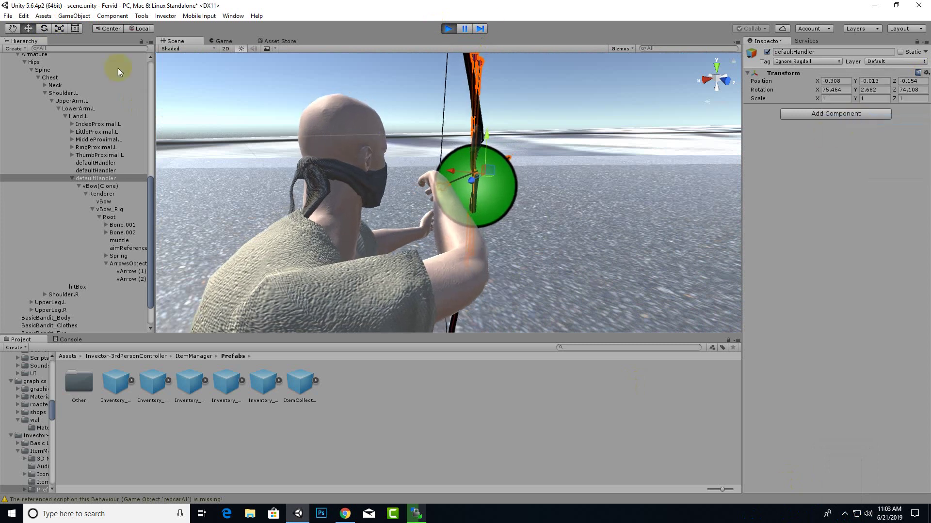
pyautogui.click(450, 28)
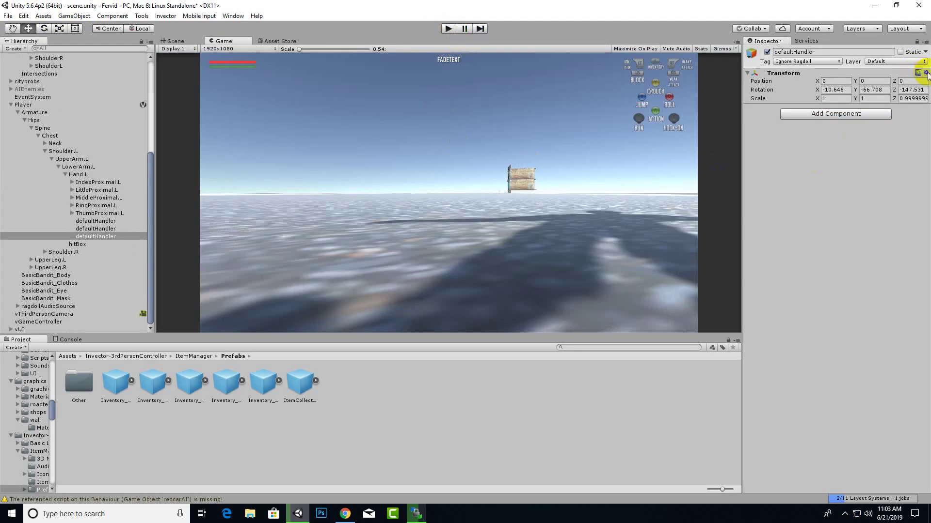
pyautogui.click(927, 74)
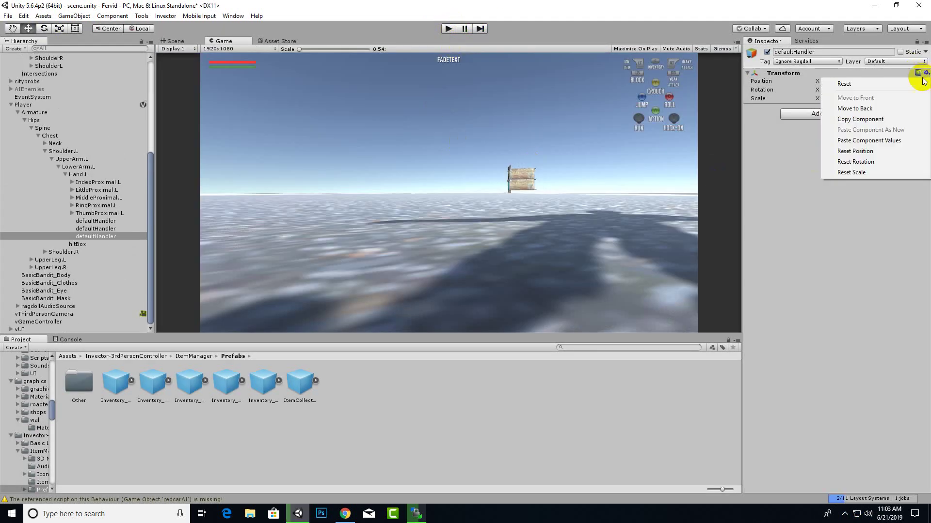
pyautogui.click(868, 141)
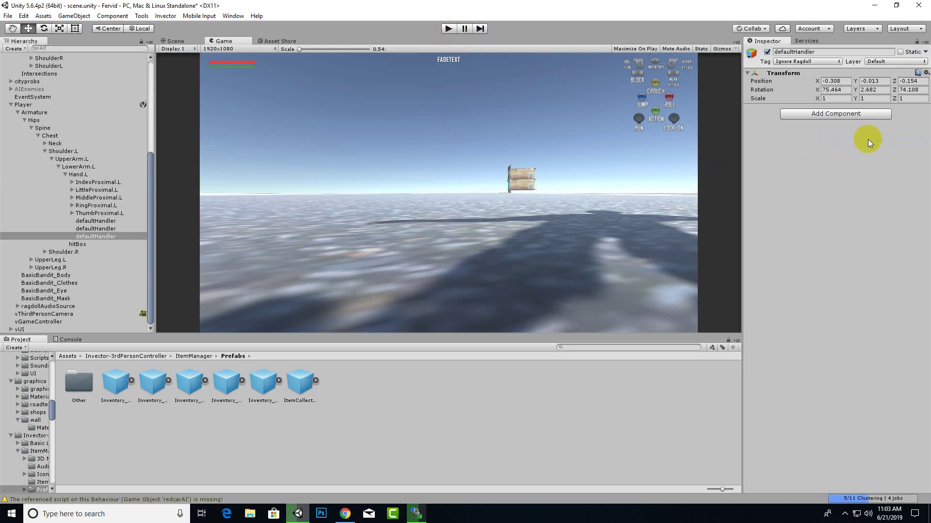
# Restart play mode and equip the bow from the Equipments inventory to check how the character holds it from several sides.
pyautogui.click(449, 28)
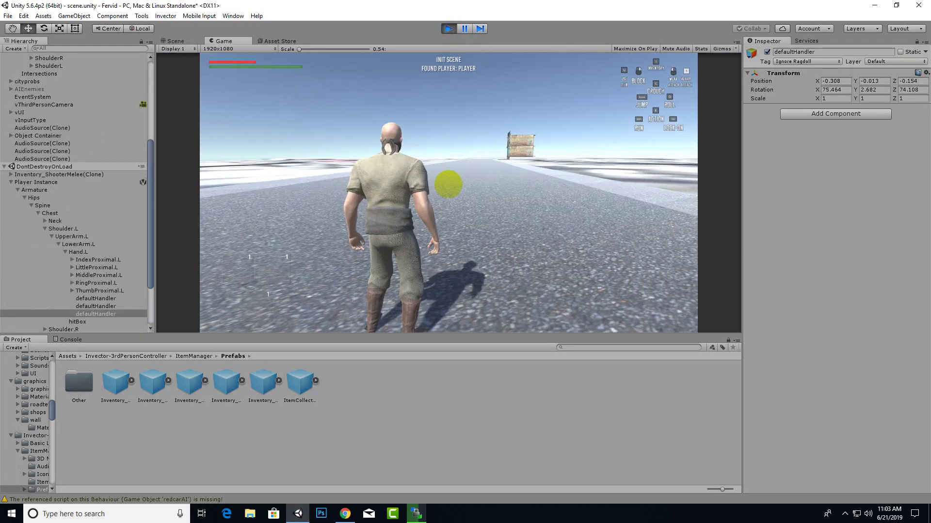
pyautogui.press('i')
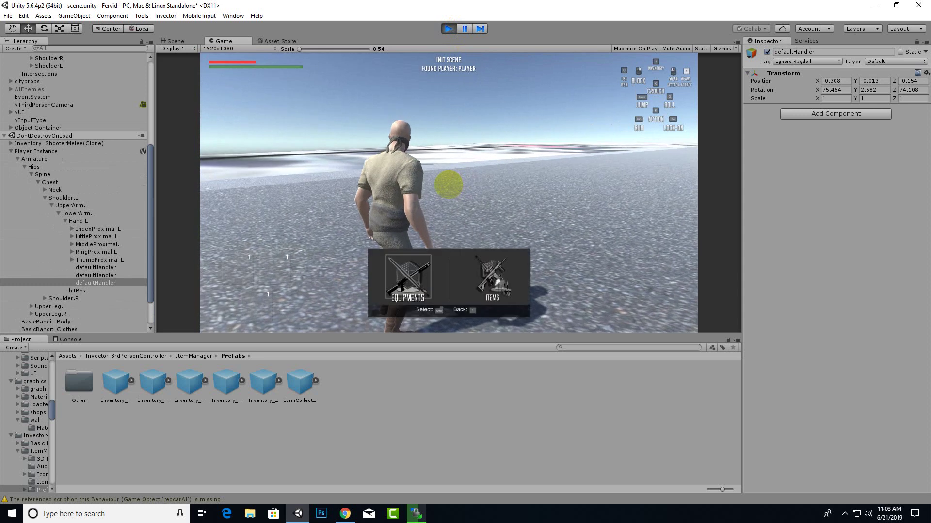
pyautogui.press('Return')
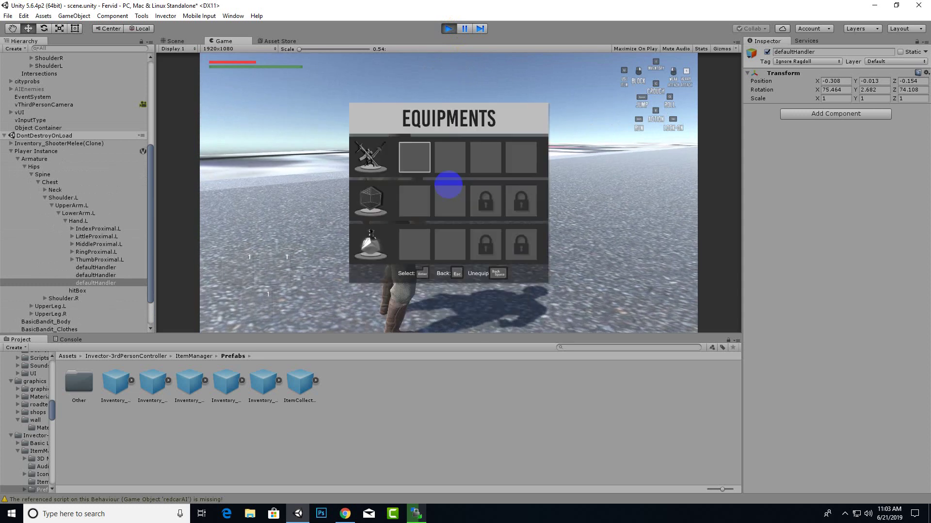
pyautogui.press('Return')
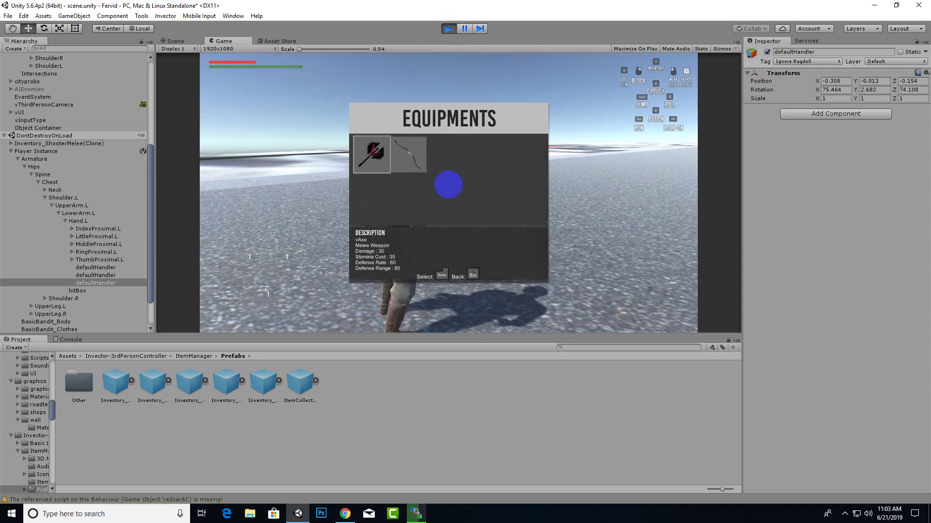
pyautogui.press('Return')
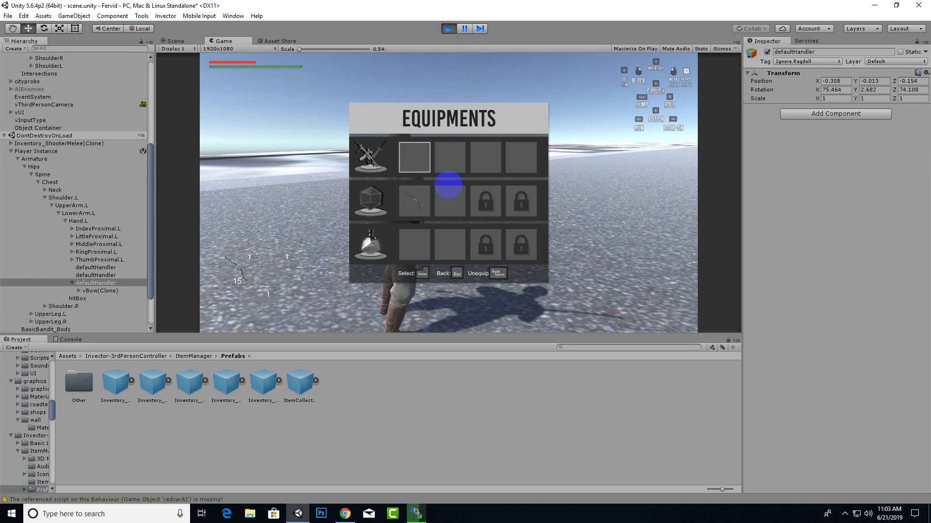
pyautogui.press('Escape')
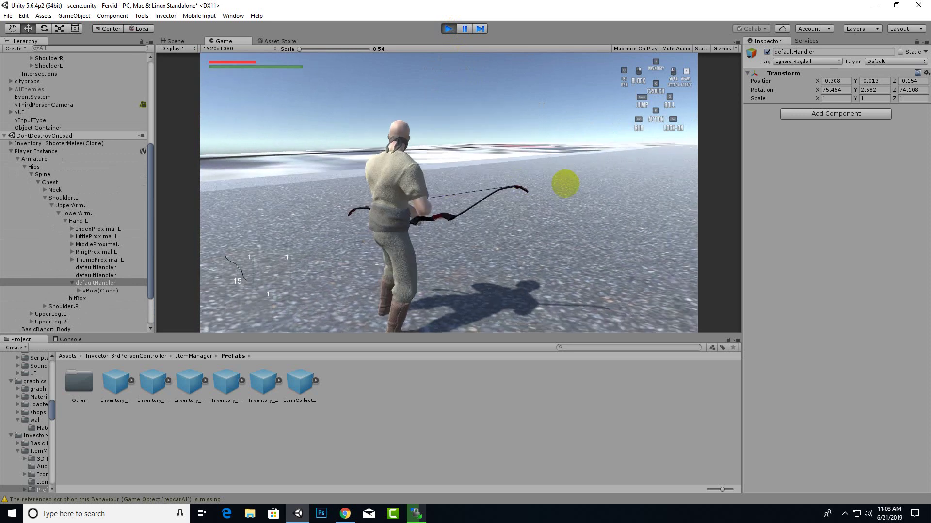
pyautogui.moveTo(0, 231)
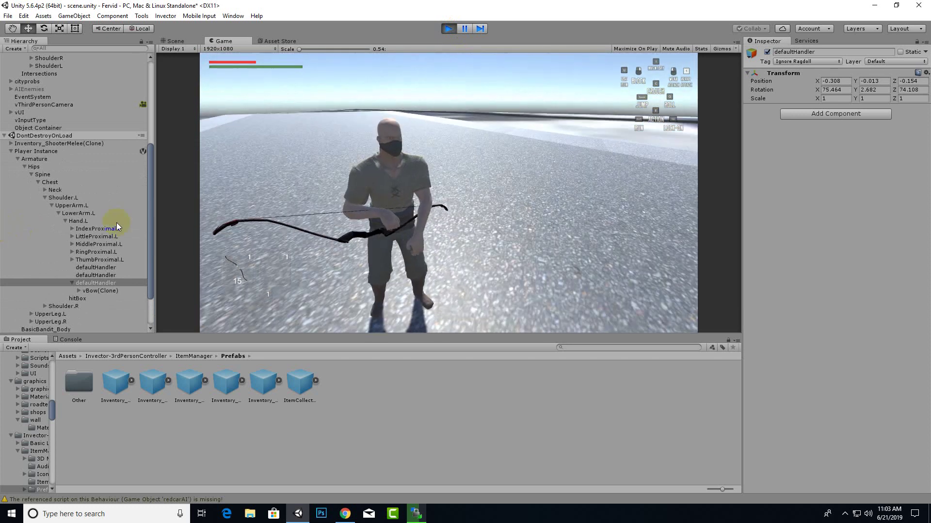
pyautogui.click(175, 187)
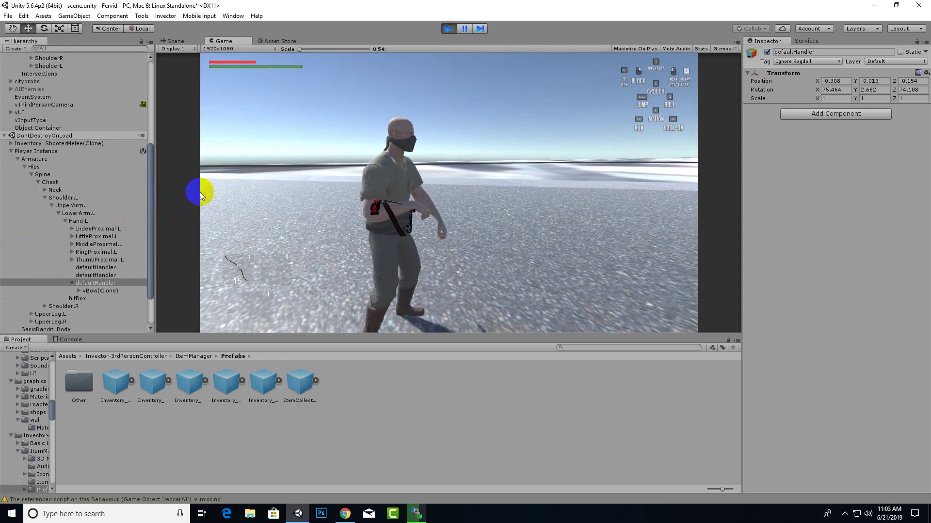
# Lock the camera and aiming in the Player Instance's Shooter Manager to hold the character in the bow-aiming pose.
pyautogui.click(51, 152)
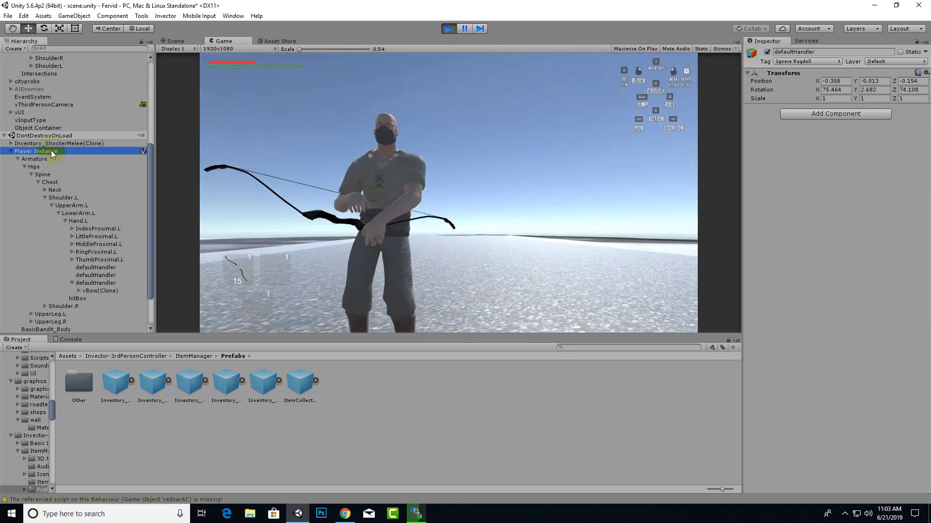
pyautogui.scroll(-4, 873, 232)
pyautogui.click(849, 291)
pyautogui.scroll(-5, 850, 291)
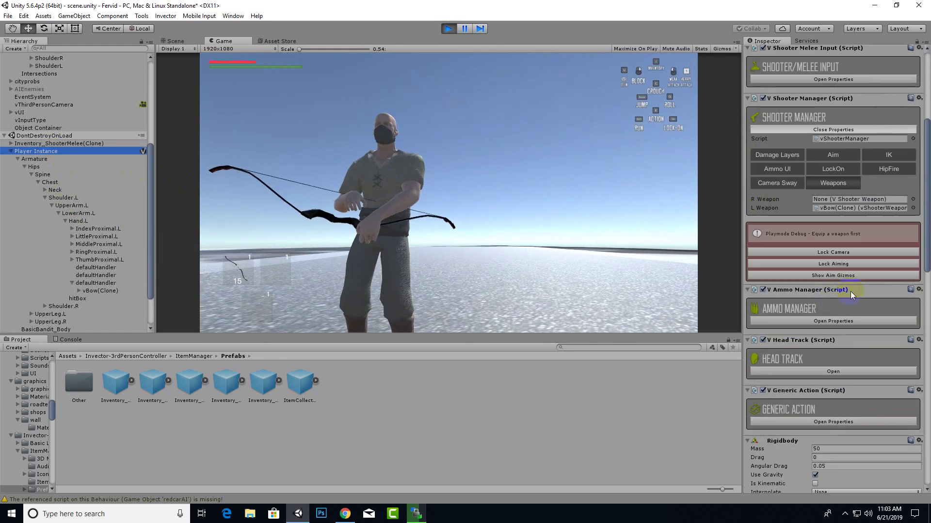
pyautogui.click(830, 263)
pyautogui.click(837, 253)
pyautogui.click(353, 215)
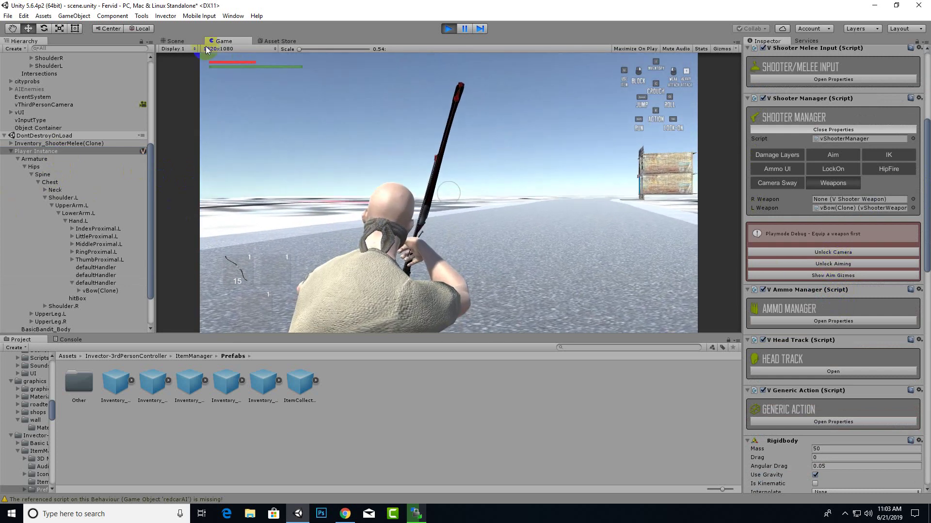
# Rotate the bow's defaultHandler in the Scene view to about 72, 103, 172 while the character is aiming.
pyautogui.click(175, 40)
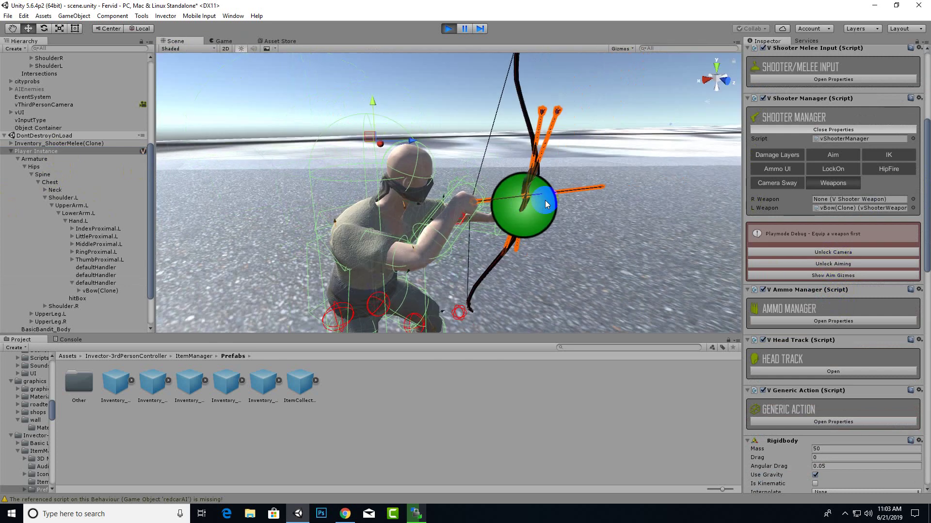
pyautogui.scroll(4, 546, 203)
pyautogui.click(45, 30)
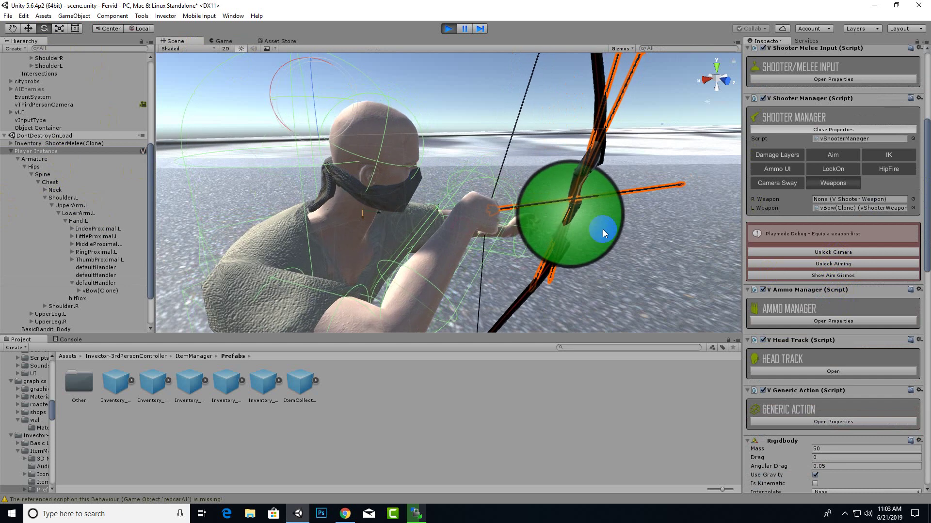
pyautogui.click(97, 283)
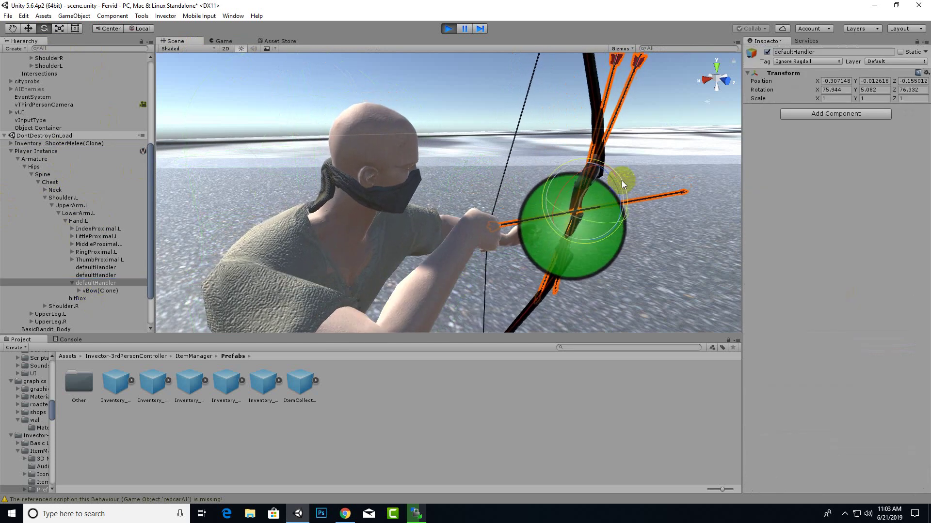
pyautogui.moveTo(621, 181); pyautogui.dragTo(490, 220)
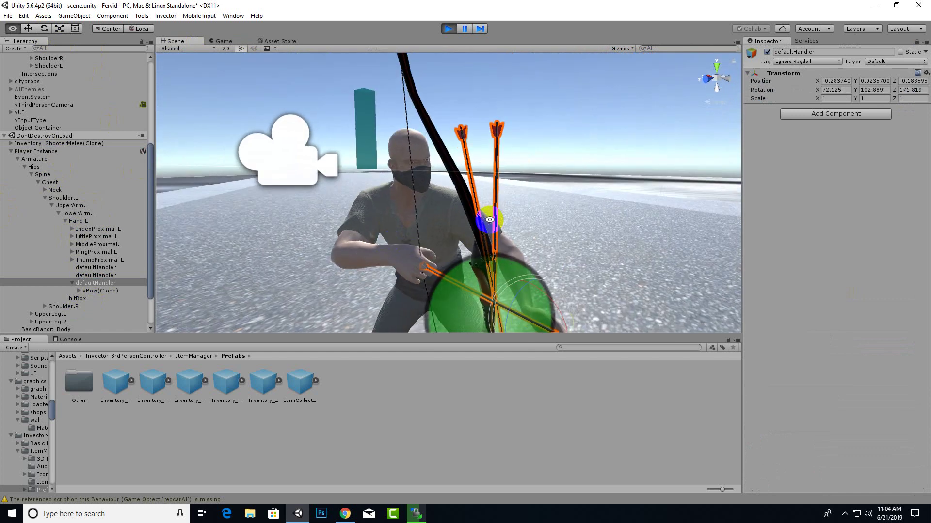
# Refine the bow handler's rotation to about 82, 73, 130 from several viewing angles so the bow stands upright.
pyautogui.click(717, 71)
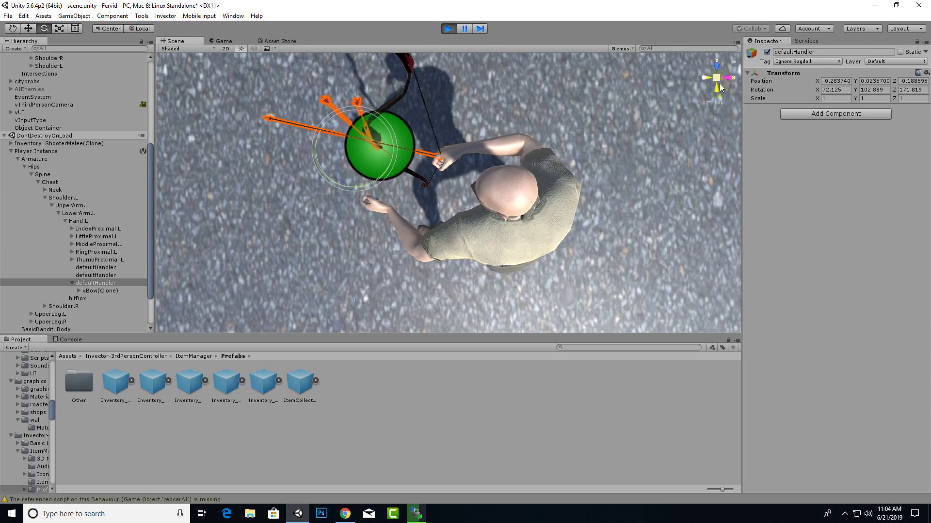
pyautogui.click(720, 88)
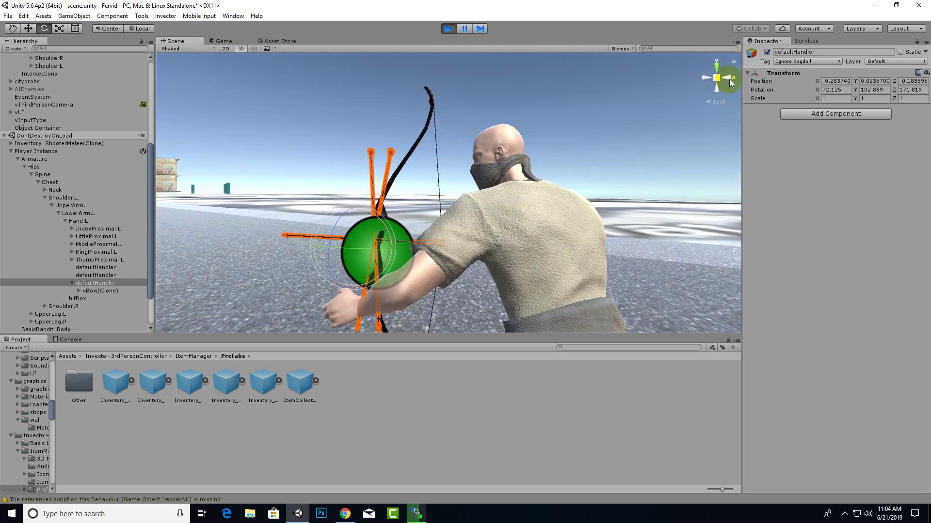
pyautogui.click(729, 79)
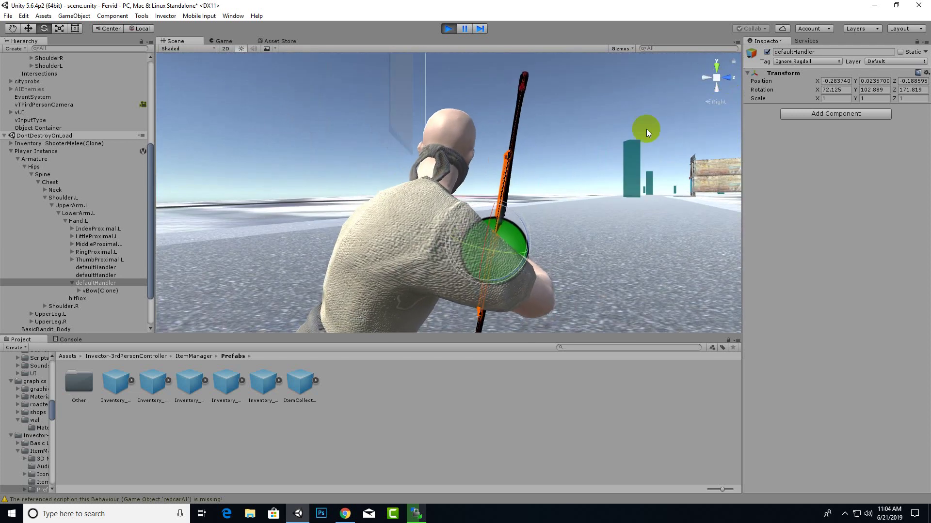
pyautogui.click(706, 78)
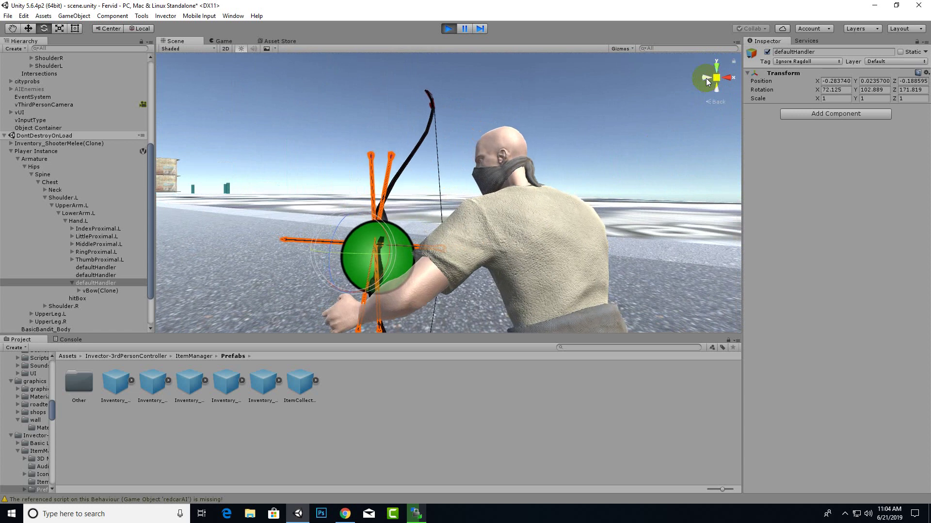
pyautogui.click(727, 78)
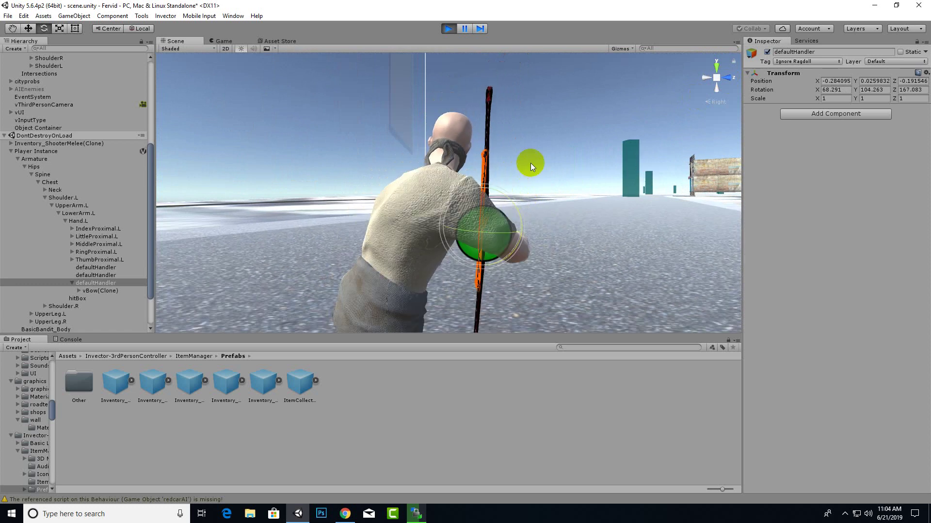
pyautogui.click(503, 185)
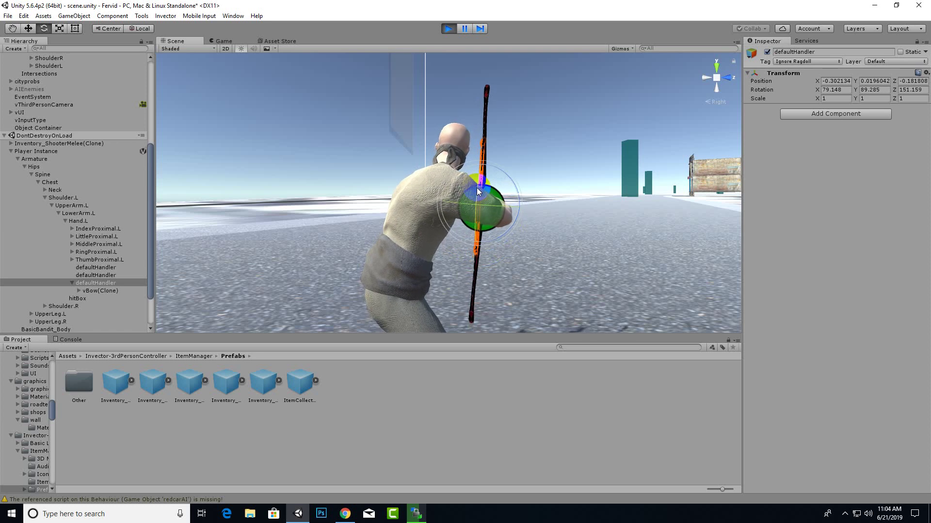
pyautogui.keyDown('alt'); pyautogui.moveTo(513, 192); pyautogui.dragTo(123, 202); pyautogui.keyUp('alt')
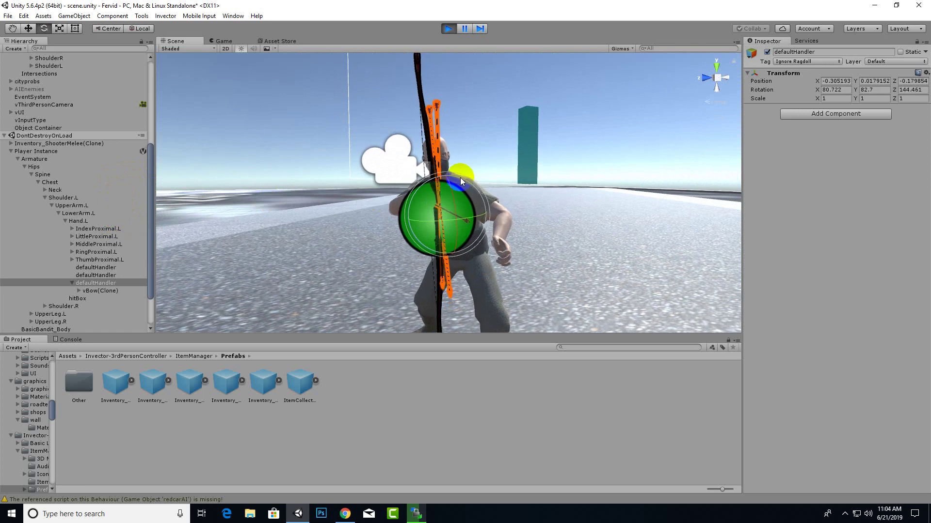
pyautogui.keyDown('alt'); pyautogui.moveTo(467, 179); pyautogui.dragTo(308, 296); pyautogui.keyUp('alt')
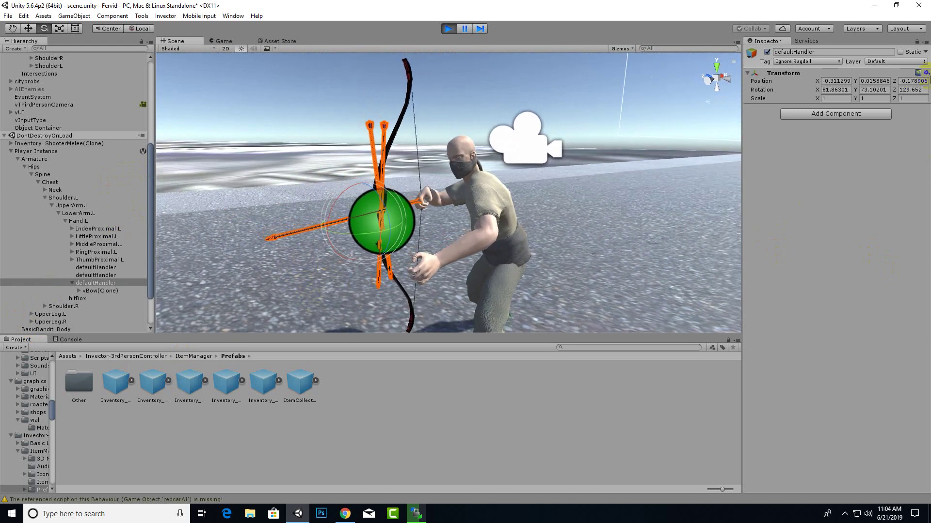
# Copy the bow handler's Transform component, stop play mode and paste the values onto the same handler in edit mode.
pyautogui.rightClick(917, 78)
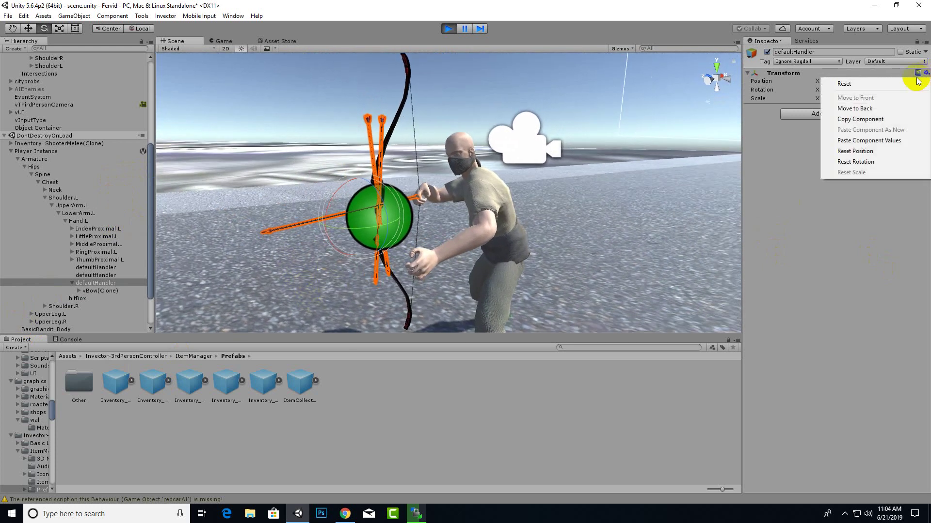
pyautogui.click(866, 120)
pyautogui.click(449, 29)
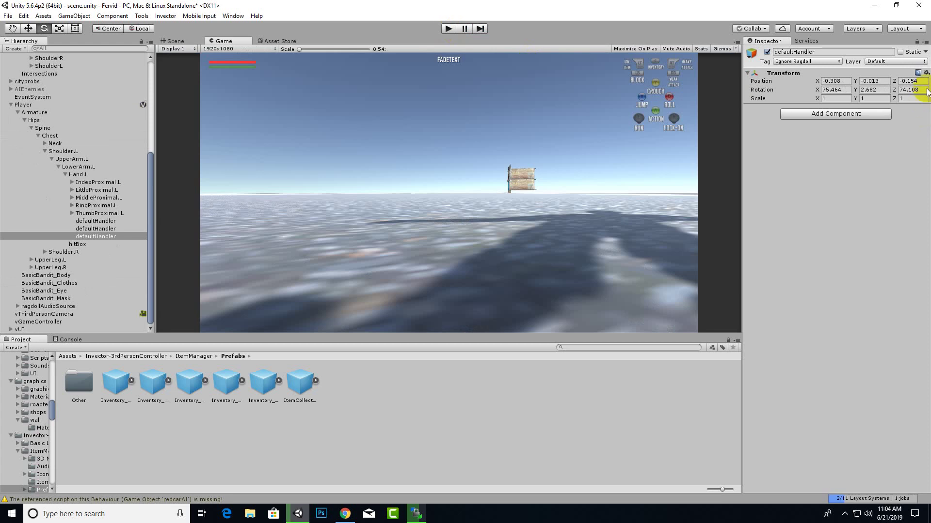
pyautogui.click(926, 73)
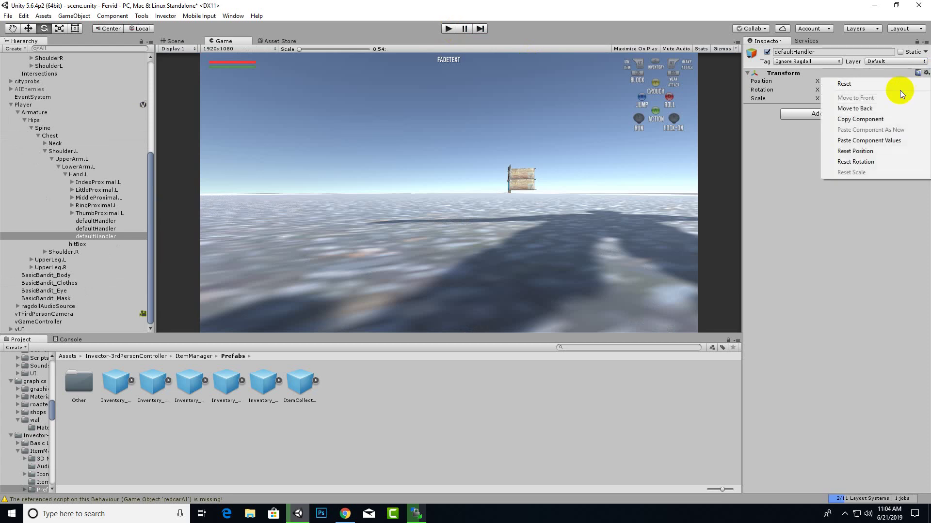
pyautogui.click(871, 140)
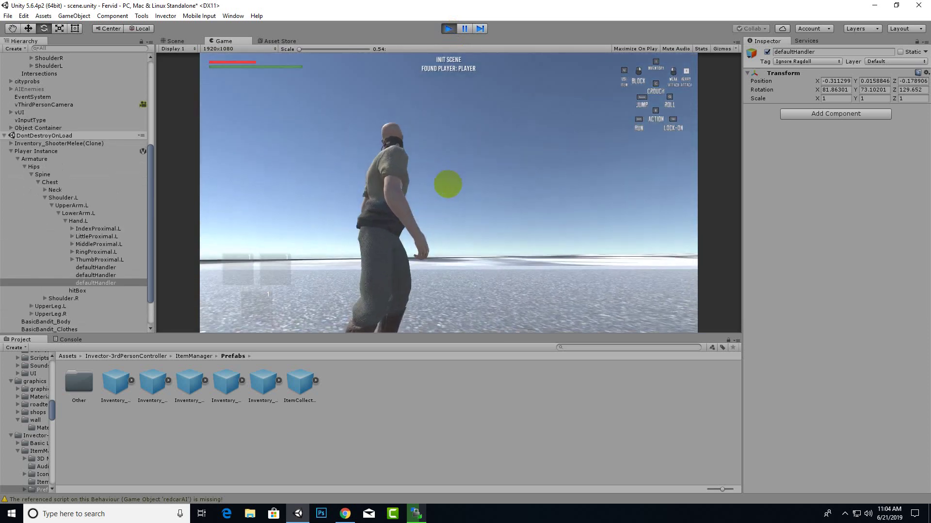
# Restart play mode, select Player Instance and equip the bow from the Equipments inventory.
pyautogui.press('Escape')
pyautogui.click(175, 42)
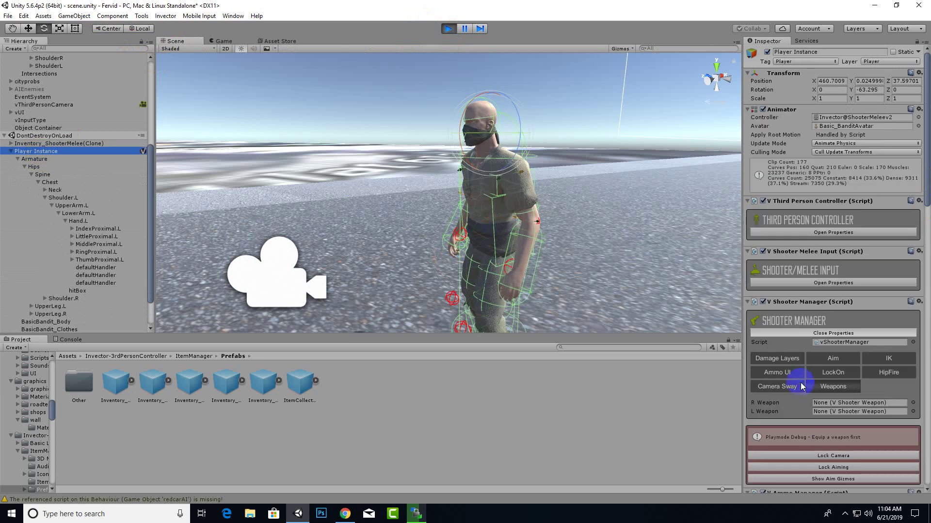
pyautogui.click(213, 42)
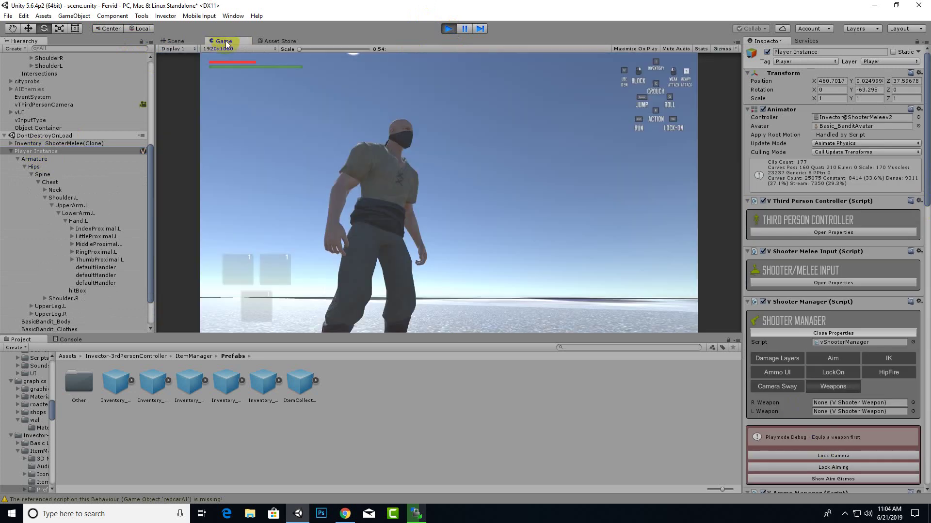
pyautogui.click(313, 132)
pyautogui.press('i')
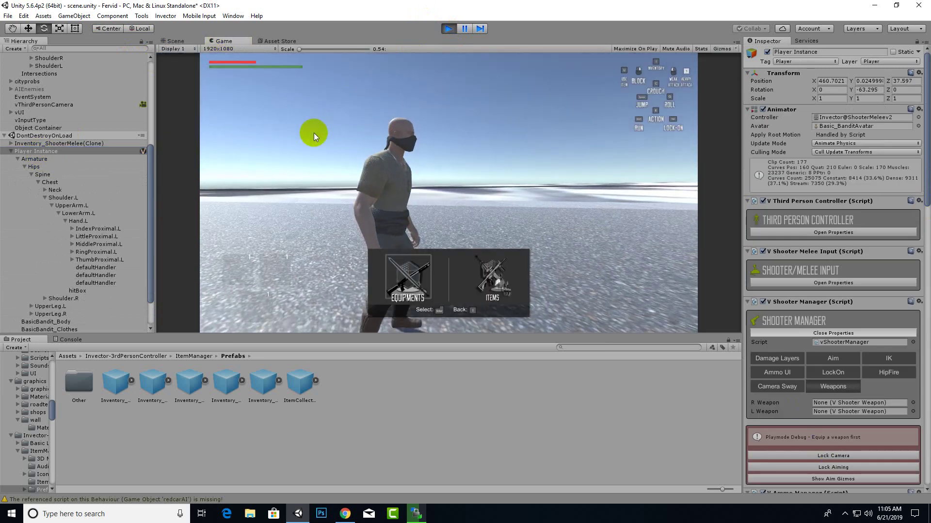
pyautogui.press('Return')
pyautogui.press('Down')
pyautogui.press('Return')
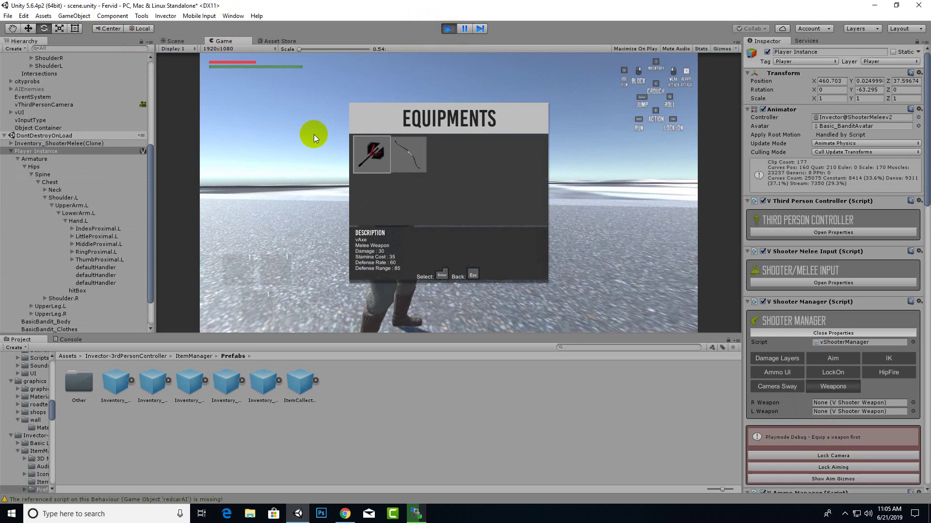
pyautogui.press('Right')
pyautogui.press('Return')
pyautogui.press('Escape')
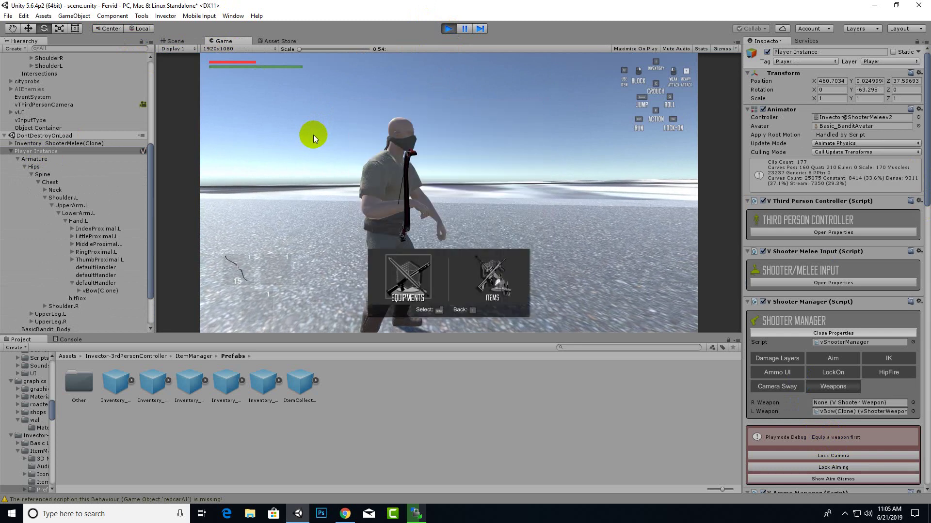
pyautogui.press('Escape')
# Lock the camera and aiming again and open the Shooter Manager's IK settings.
pyautogui.click(846, 456)
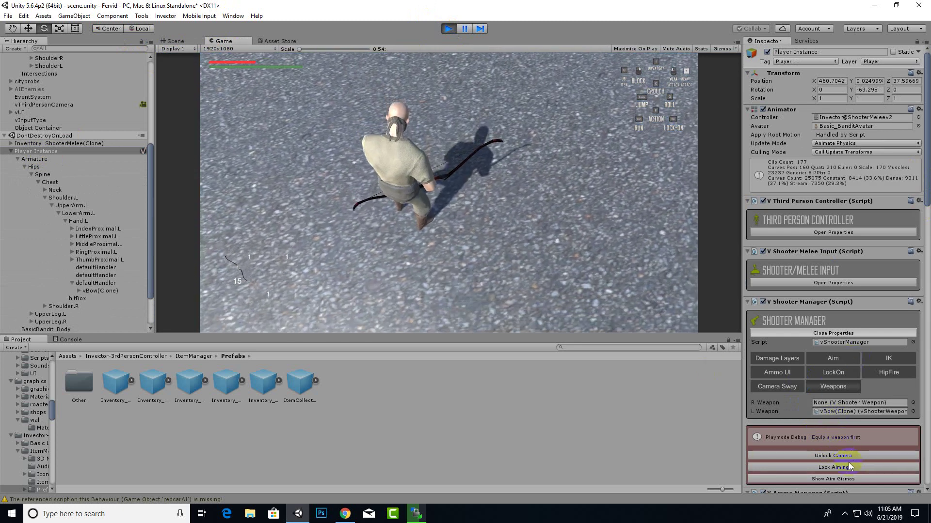
pyautogui.click(848, 469)
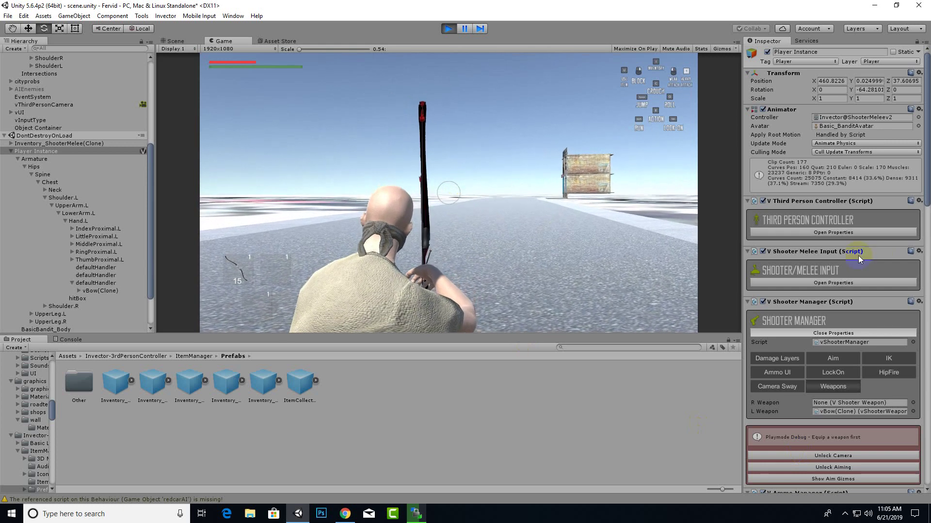
pyautogui.scroll(-3, 834, 314)
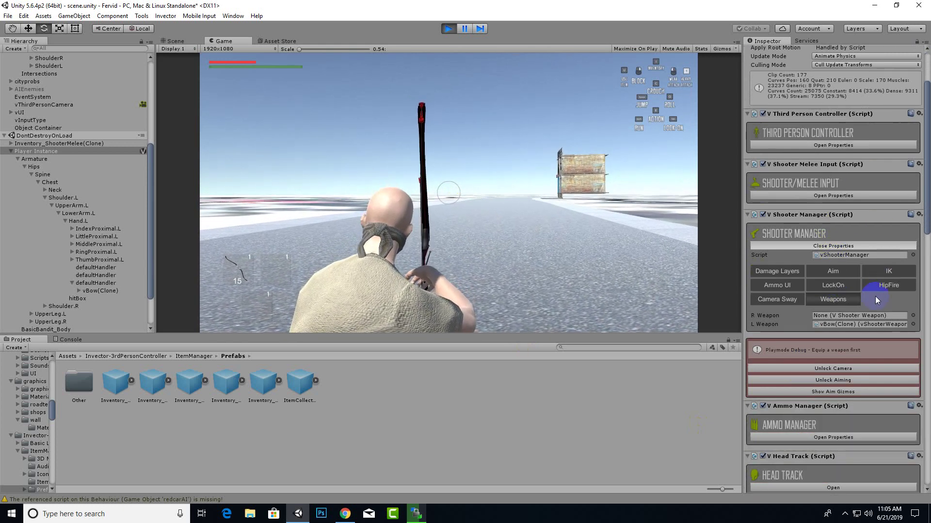
pyautogui.click(888, 271)
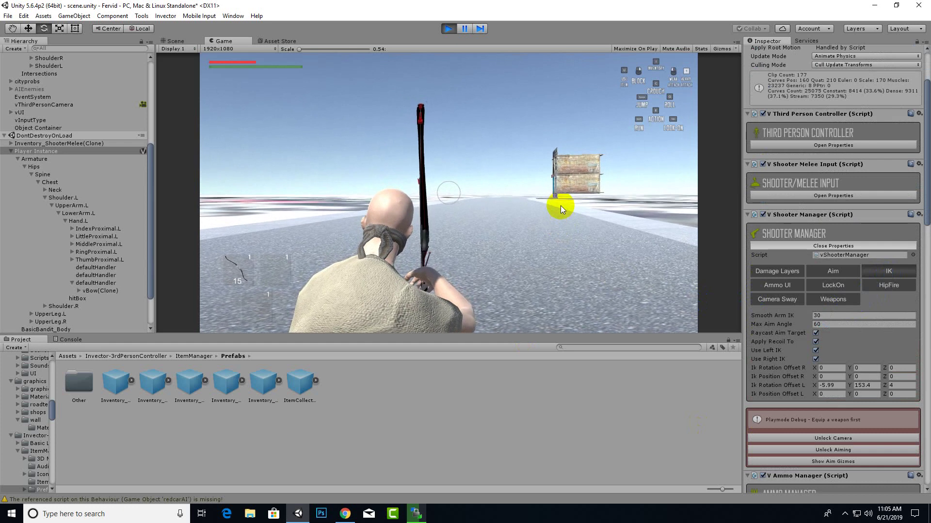
# Set the X value of Ik Rotation Offset L to -9.44 while viewing the aiming character from the front.
pyautogui.click(189, 41)
pyautogui.moveTo(425, 222); pyautogui.dragTo(459, 197, button='middle')
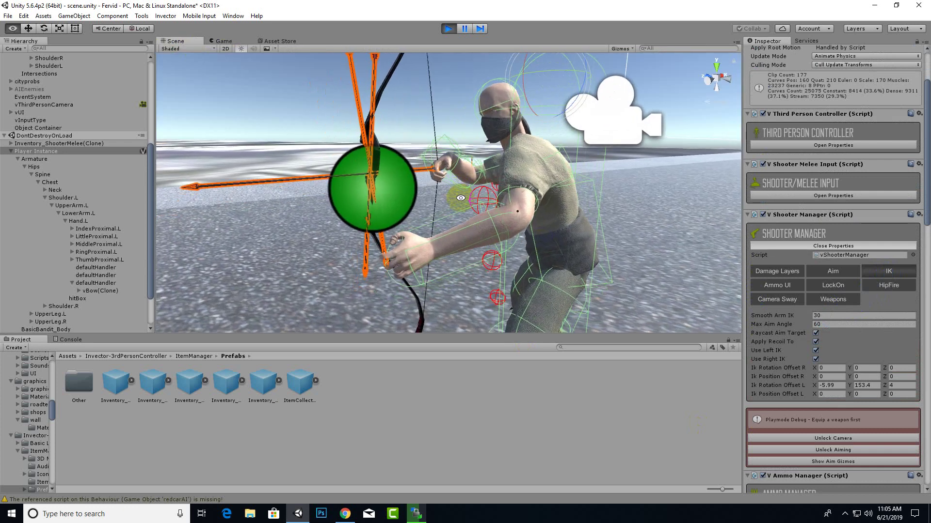
pyautogui.keyDown('alt'); pyautogui.moveTo(459, 197); pyautogui.dragTo(590, 205); pyautogui.keyUp('alt')
pyautogui.moveTo(590, 205); pyautogui.dragTo(622, 181, button='middle')
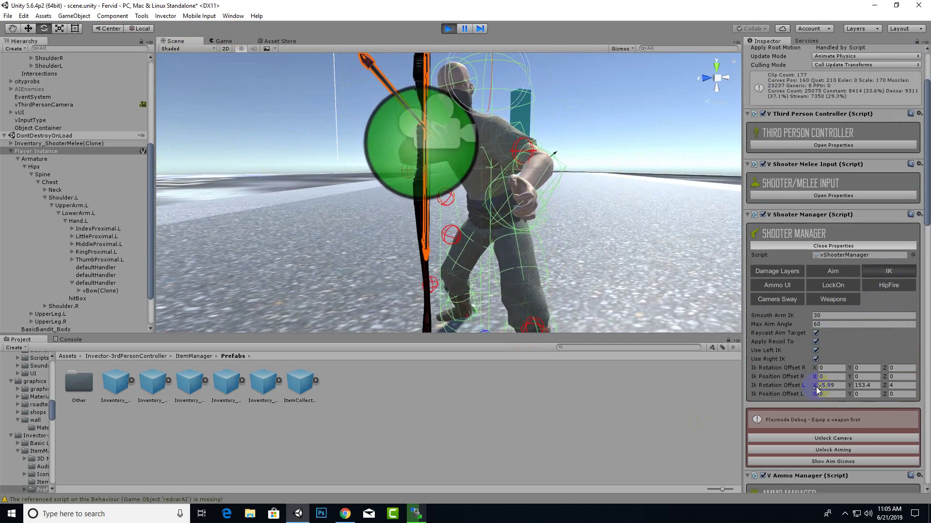
pyautogui.moveTo(814, 386); pyautogui.dragTo(707, 384)
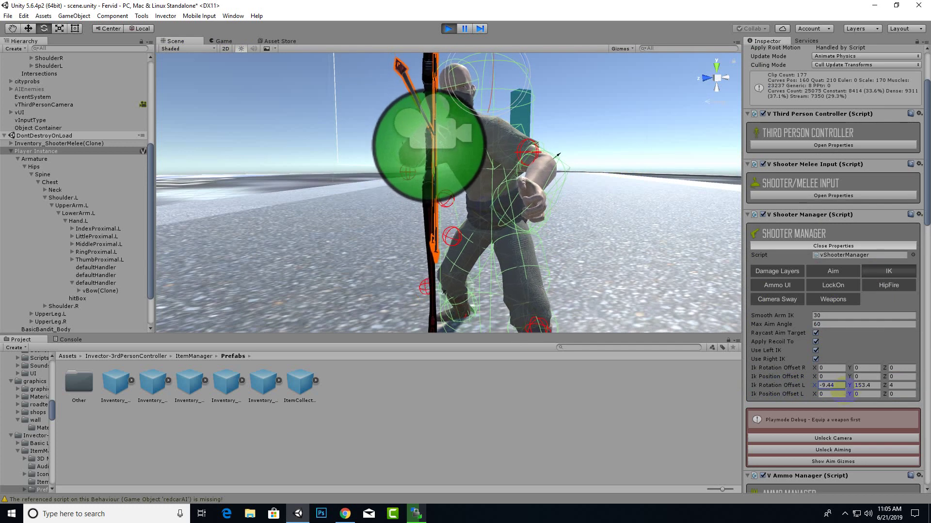
# Set the X value of Ik Position Offset L to -3.31 and inspect the left hand's grip from the side.
pyautogui.moveTo(814, 394); pyautogui.dragTo(782, 397)
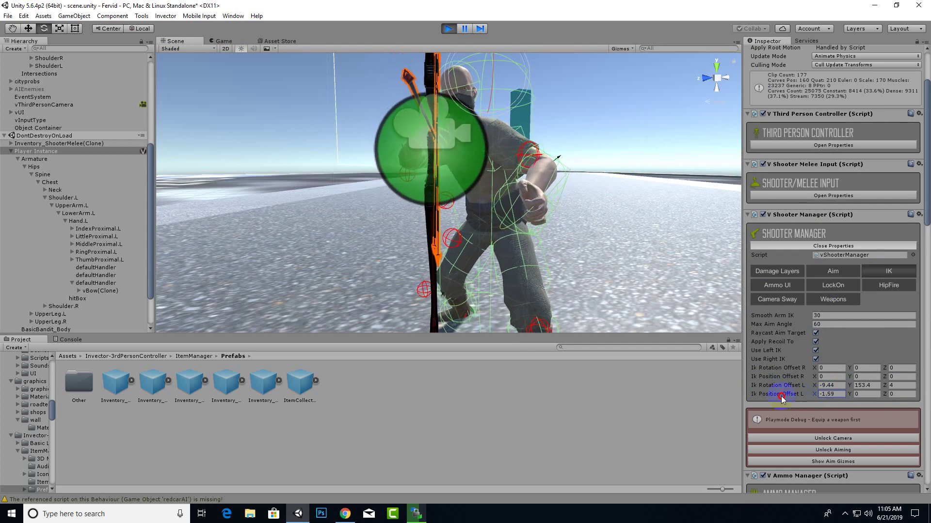
pyautogui.moveTo(435, 375); pyautogui.dragTo(812, 394)
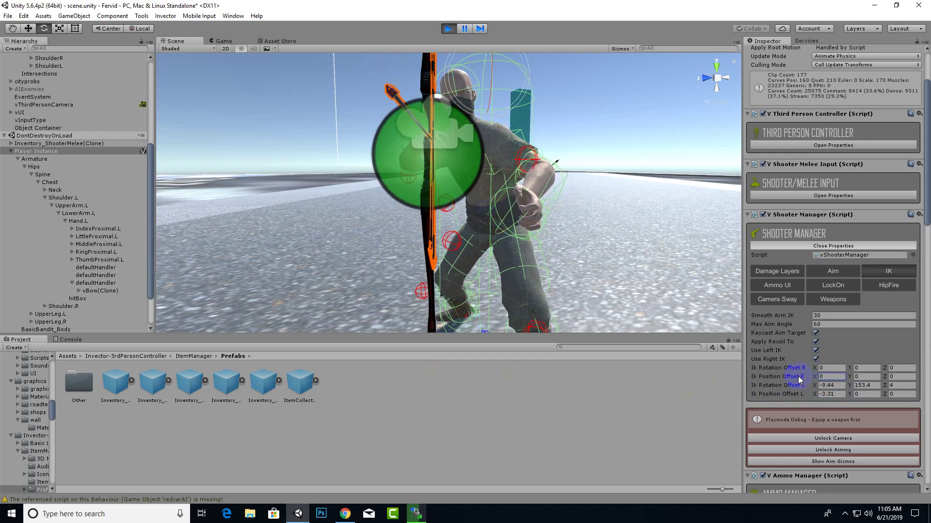
pyautogui.scroll(-5, 502, 125)
pyautogui.keyDown('alt'); pyautogui.moveTo(507, 185); pyautogui.dragTo(331, 218); pyautogui.keyUp('alt')
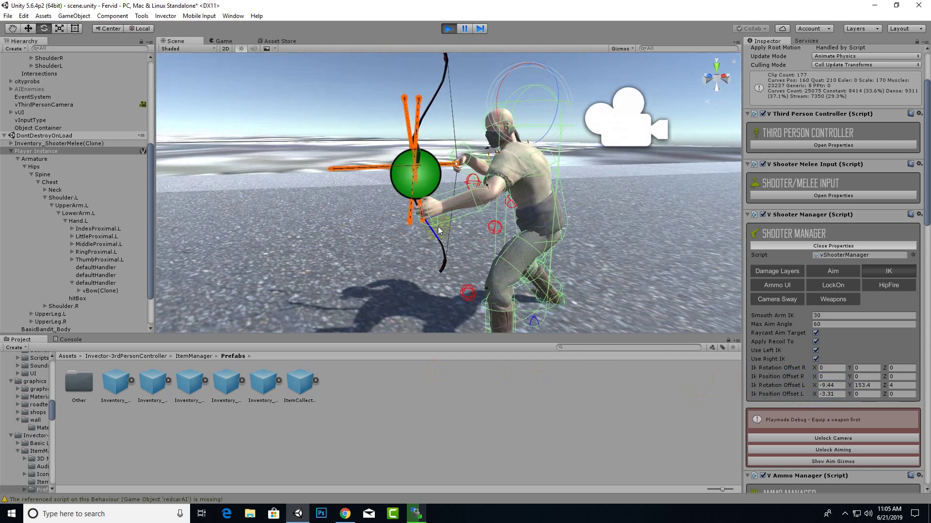
pyautogui.scroll(3, 585, 270)
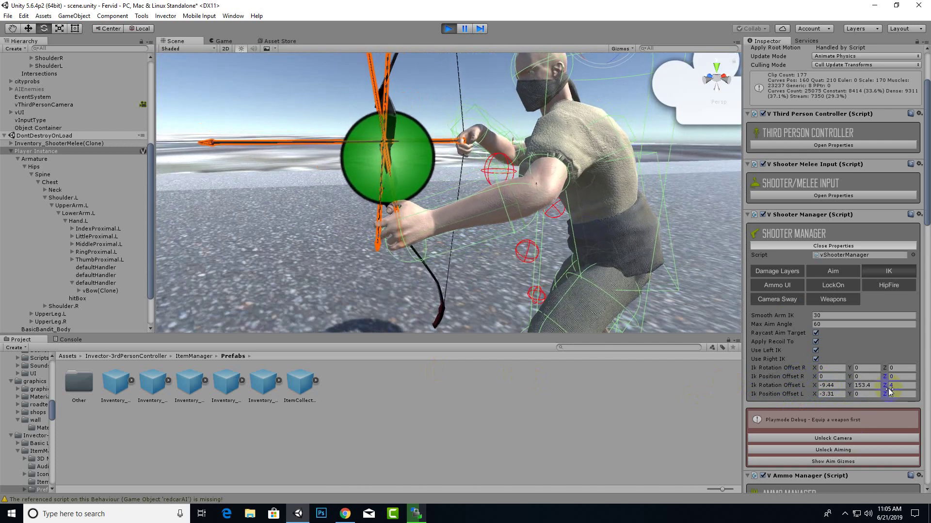
# Set Ik Rotation Offset L to X -18.45, Y 153.4, Z 17.47 and Ik Position Offset L to X -2, Y 0.19, Z 0.39.
pyautogui.moveTo(888, 389); pyautogui.dragTo(767, 386)
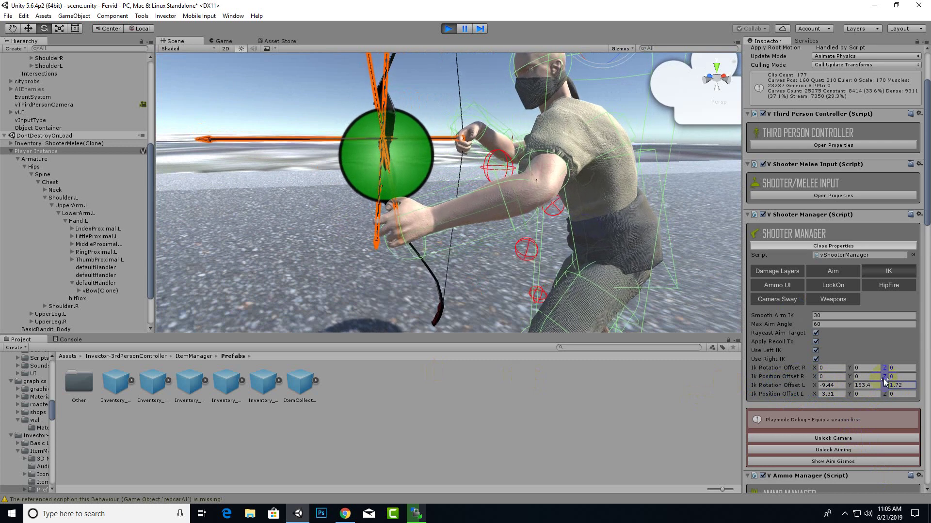
pyautogui.moveTo(884, 378); pyautogui.dragTo(829, 379)
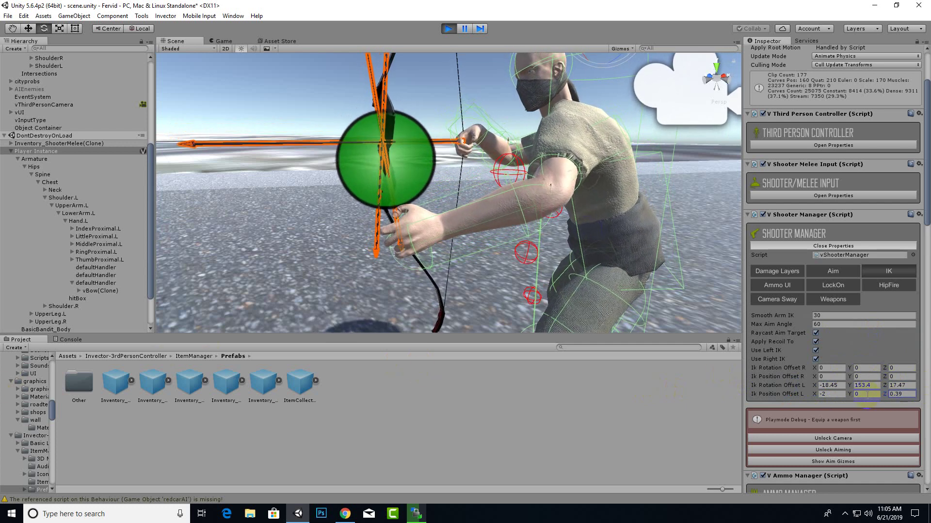
pyautogui.moveTo(794, 395); pyautogui.dragTo(872, 395)
pyautogui.scroll(-4, 781, 394)
pyautogui.keyDown('alt'); pyautogui.moveTo(526, 251); pyautogui.dragTo(525, 301); pyautogui.keyUp('alt')
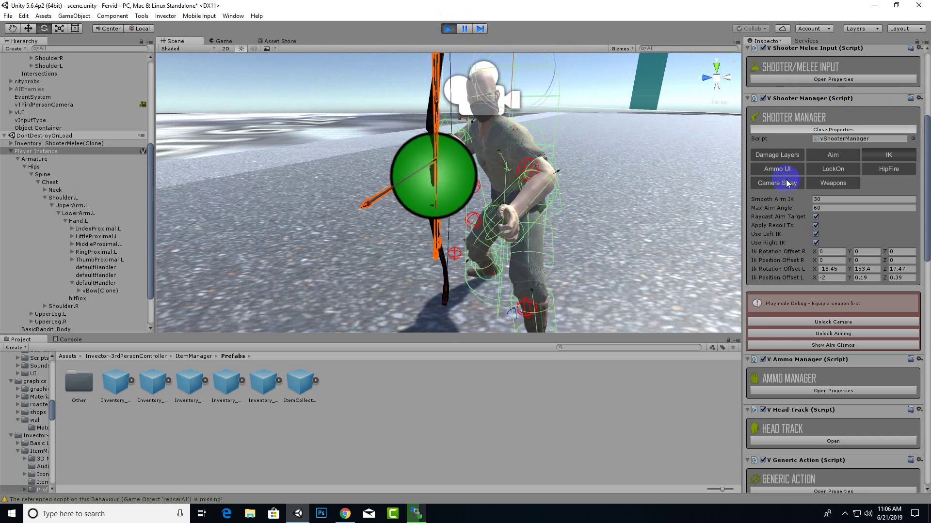
# Rotate the left-hand defaultHandler holding vBow to (68.612, 202.703, 253.222) and move it to (-0.143, 0.052, 0.003) in the hand.
pyautogui.scroll(5, 773, 180)
pyautogui.click(96, 283)
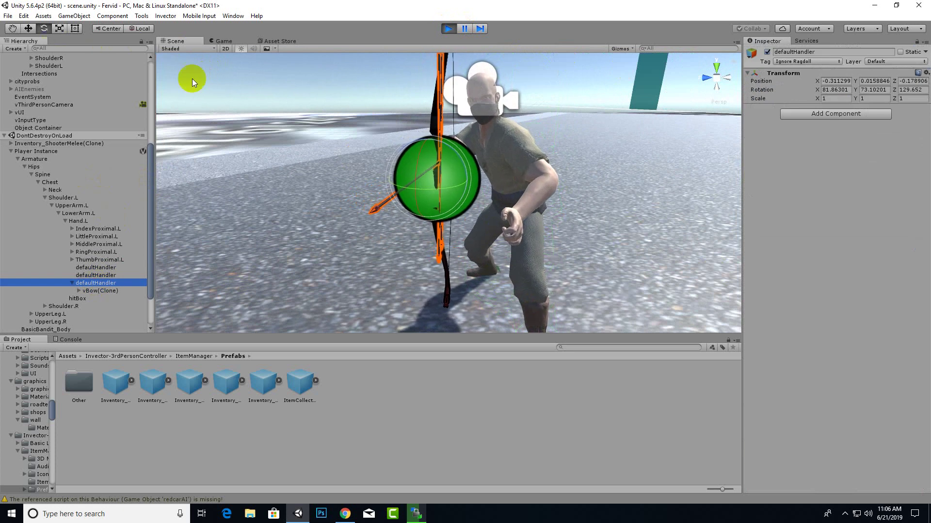
pyautogui.moveTo(457, 185); pyautogui.dragTo(415, 170)
pyautogui.moveTo(498, 207)
pyautogui.mouseDown()
pyautogui.moveTo(532, 222)
pyautogui.moveTo(454, 203)
pyautogui.moveTo(557, 232)
pyautogui.moveTo(504, 270)
pyautogui.moveTo(533, 222)
pyautogui.moveTo(368, 204)
pyautogui.moveTo(249, 208)
pyautogui.moveTo(241, 163)
pyautogui.mouseUp()
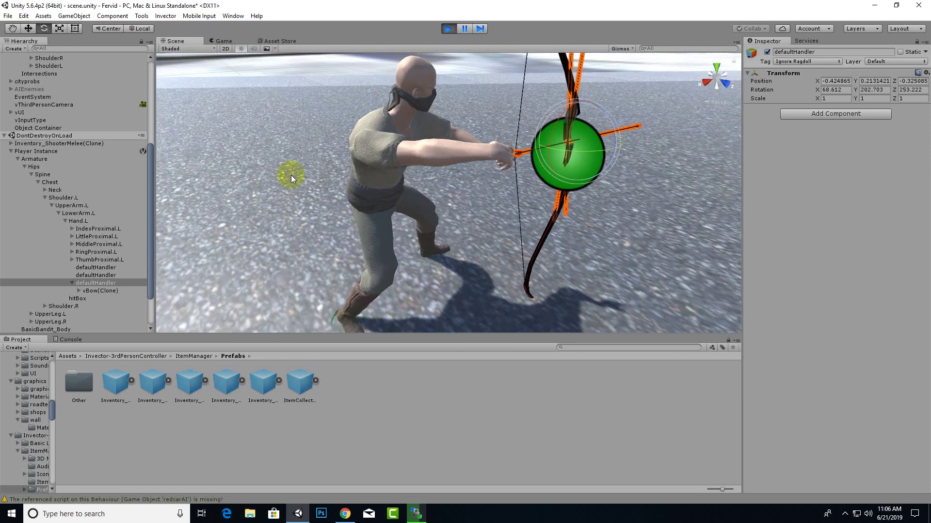
pyautogui.press('w')
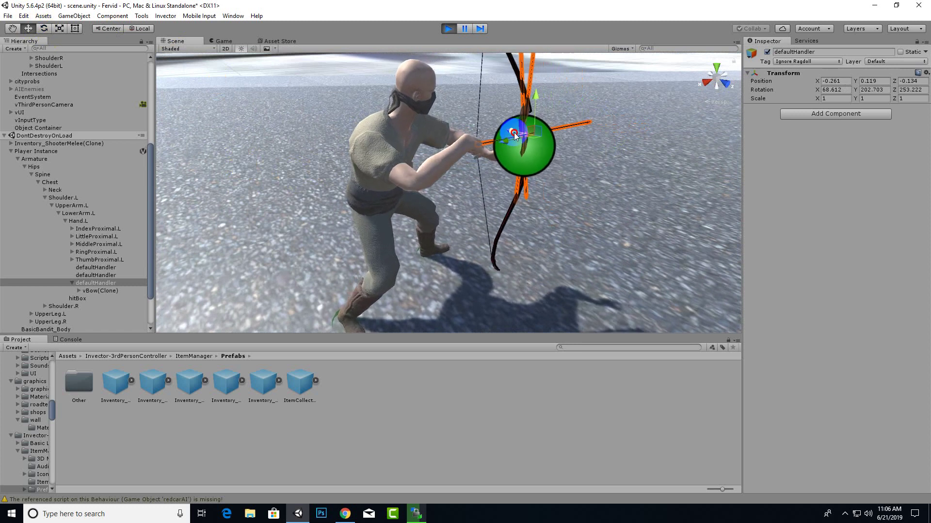
pyautogui.keyDown('alt'); pyautogui.moveTo(455, 208); pyautogui.dragTo(264, 131); pyautogui.keyUp('alt')
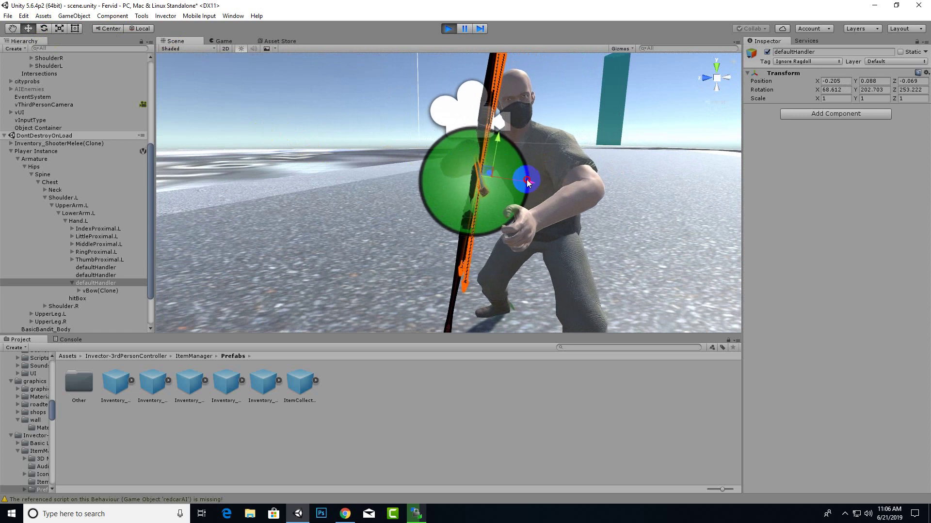
pyautogui.moveTo(560, 185)
pyautogui.keyDown('alt'); pyautogui.mouseDown()
pyautogui.moveTo(583, 235)
pyautogui.moveTo(761, 199)
pyautogui.moveTo(692, 247)
pyautogui.moveTo(598, 194)
pyautogui.moveTo(540, 177)
pyautogui.moveTo(586, 237)
pyautogui.moveTo(706, 177)
pyautogui.moveTo(766, 247)
pyautogui.moveTo(572, 189)
pyautogui.mouseUp(); pyautogui.keyUp('alt')
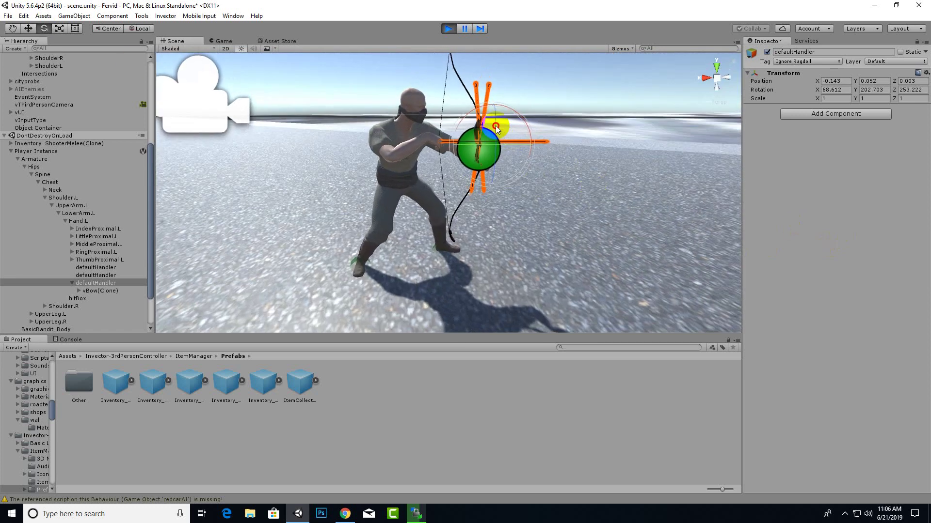
# Rotate the bow's defaultHandler to about (50.632, 198.407, 261.703), checking the bow's alignment with both hands.
pyautogui.keyDown('alt'); pyautogui.moveTo(503, 191); pyautogui.dragTo(446, 148); pyautogui.keyUp('alt')
pyautogui.scroll(6, 501, 106)
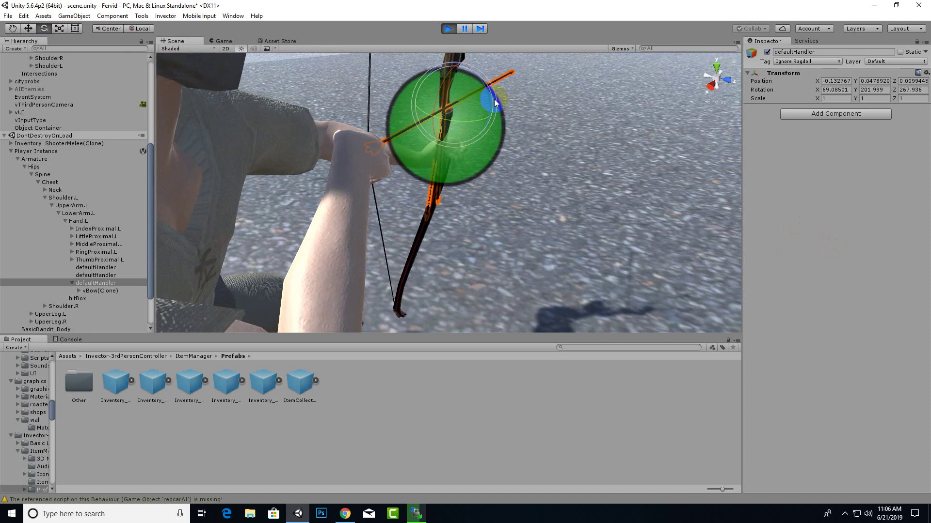
pyautogui.keyDown('alt'); pyautogui.moveTo(484, 127); pyautogui.dragTo(330, 138); pyautogui.keyUp('alt')
pyautogui.scroll(5, 510, 112)
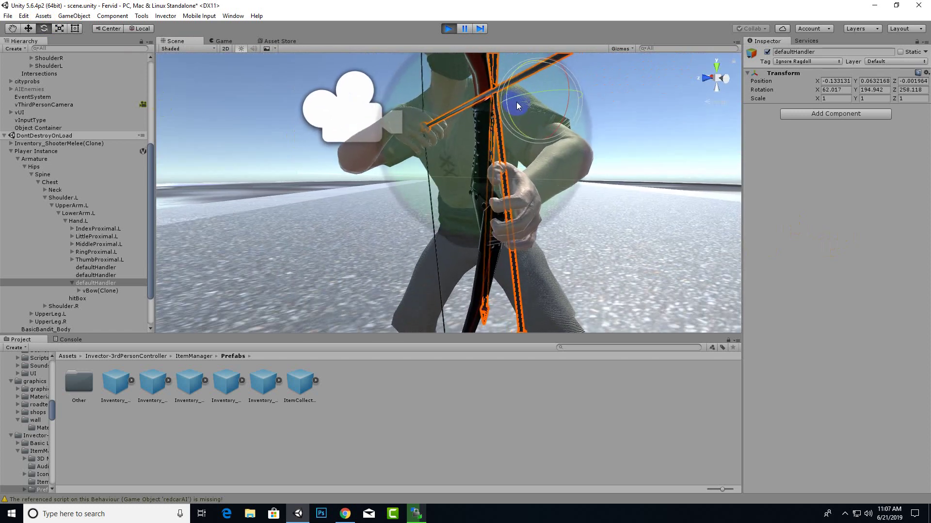
pyautogui.scroll(-3, 512, 103)
pyautogui.keyDown('alt'); pyautogui.moveTo(485, 183); pyautogui.dragTo(601, 180); pyautogui.keyUp('alt')
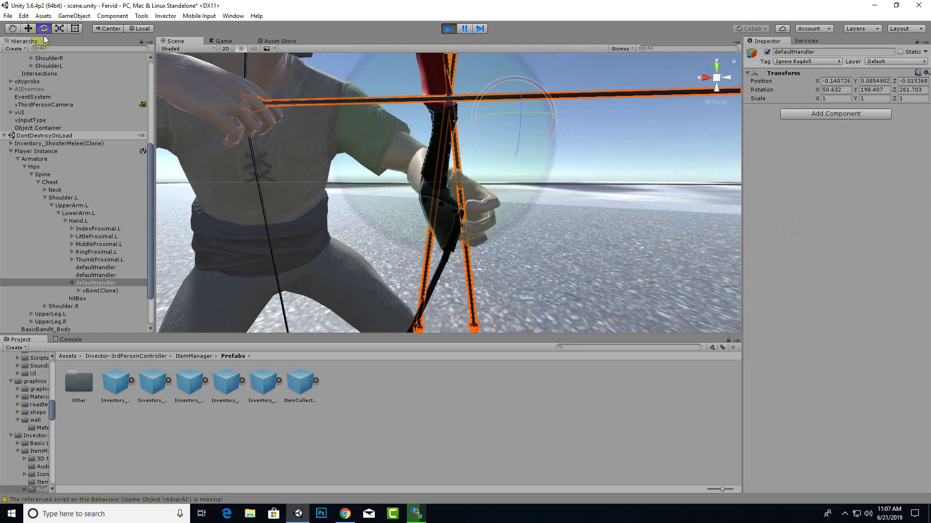
# Move the bow's defaultHandler to (-0.1427, 0.0967, 0.031) so the grip sits in the left hand, and inspect the pose from several sides.
pyautogui.click(28, 28)
pyautogui.click(488, 100)
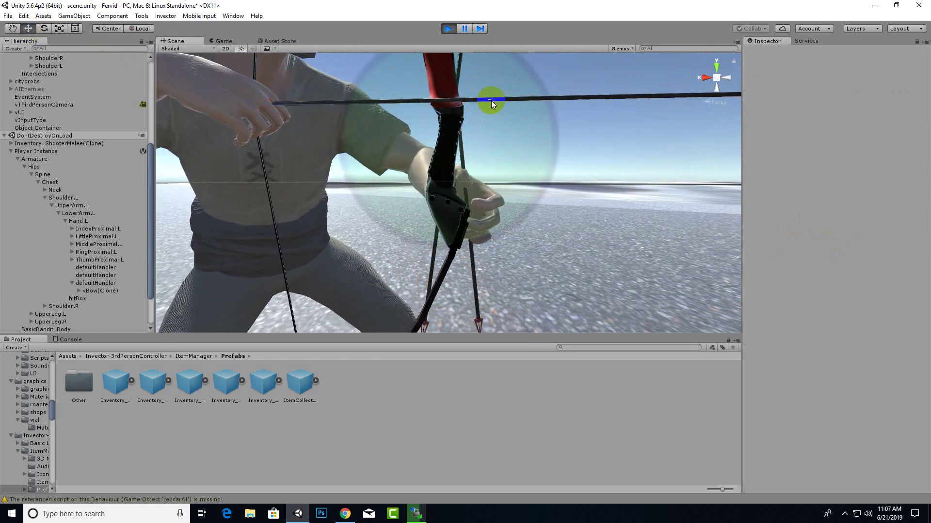
pyautogui.click(506, 120)
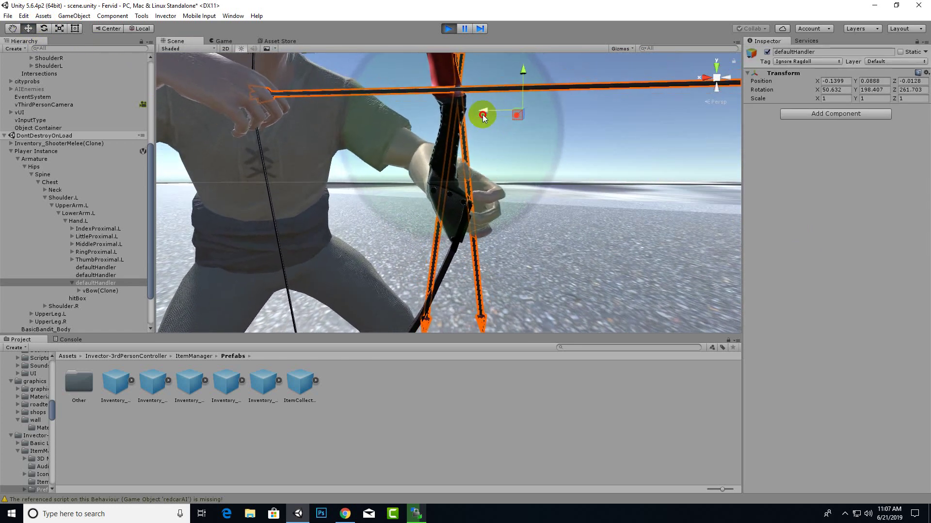
pyautogui.moveTo(483, 118); pyautogui.dragTo(310, 228)
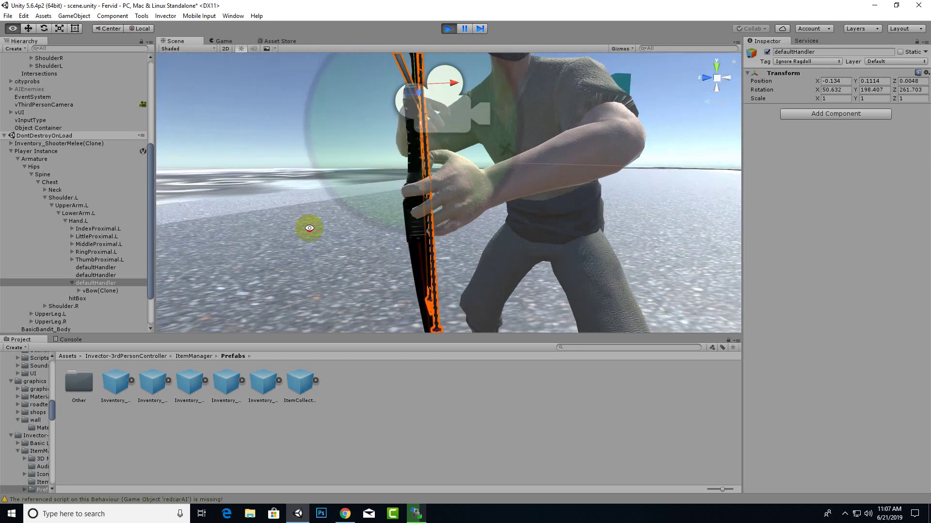
pyautogui.moveTo(459, 112); pyautogui.dragTo(504, 181)
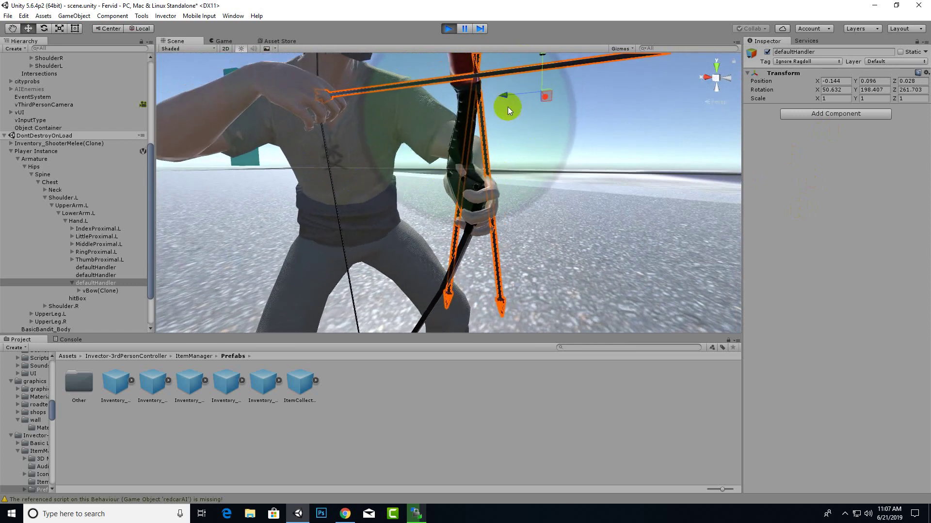
pyautogui.moveTo(513, 108)
pyautogui.keyDown('alt'); pyautogui.mouseDown()
pyautogui.moveTo(417, 160)
pyautogui.moveTo(322, 192)
pyautogui.moveTo(376, 202)
pyautogui.moveTo(355, 208)
pyautogui.moveTo(555, 83)
pyautogui.moveTo(542, 99)
pyautogui.moveTo(507, 110)
pyautogui.mouseUp(); pyautogui.keyUp('alt')
pyautogui.scroll(-5, 490, 200)
pyautogui.keyDown('alt'); pyautogui.moveTo(490, 201); pyautogui.dragTo(515, 236); pyautogui.keyUp('alt')
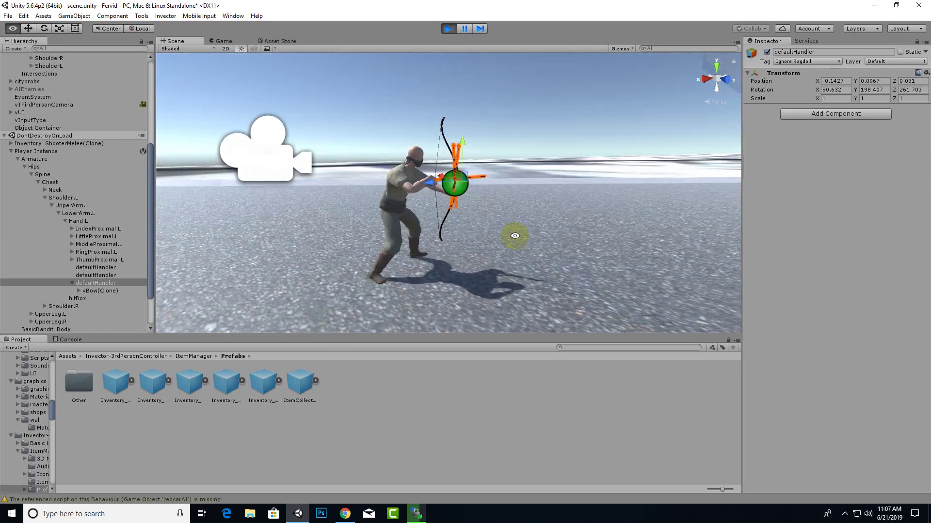
pyautogui.scroll(10, 515, 236)
pyautogui.keyDown('alt'); pyautogui.moveTo(382, 208); pyautogui.dragTo(438, 203); pyautogui.keyUp('alt')
pyautogui.scroll(-10, 432, 217)
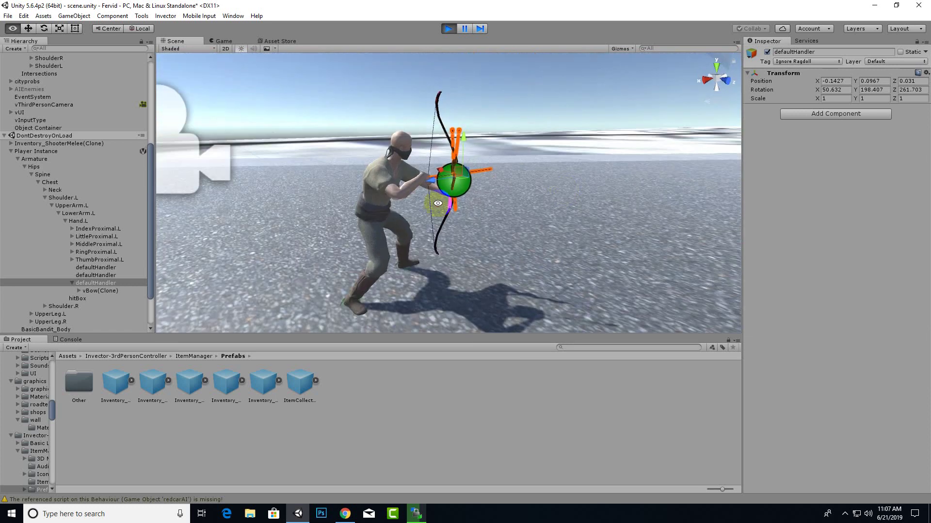
# Copy the defaultHandler's Transform component, exit play mode and paste its values onto the Player's matching left-hand defaultHandler.
pyautogui.click(926, 74)
pyautogui.click(880, 118)
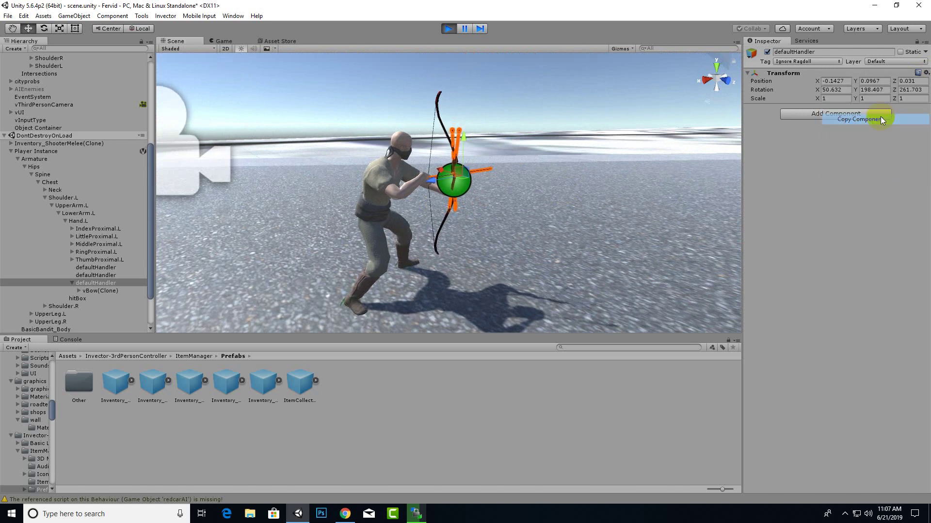
pyautogui.click(448, 29)
pyautogui.click(926, 74)
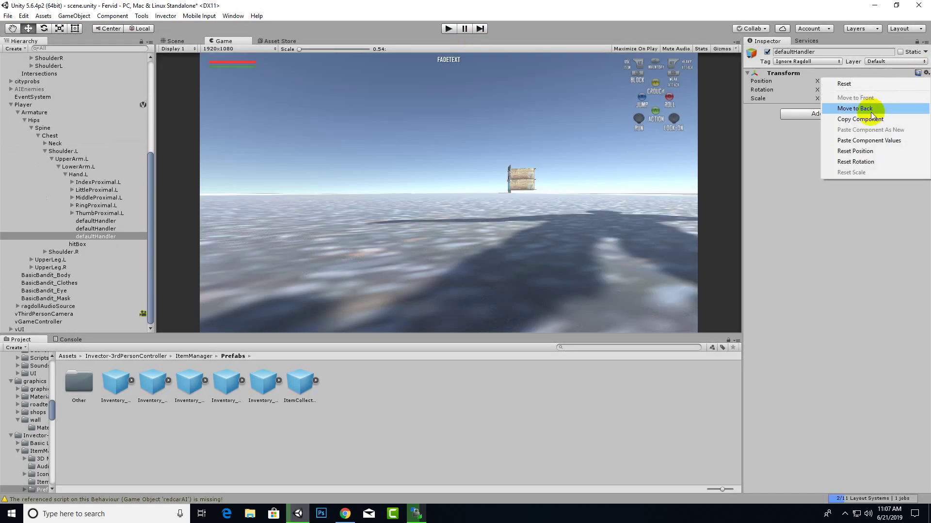
pyautogui.click(867, 141)
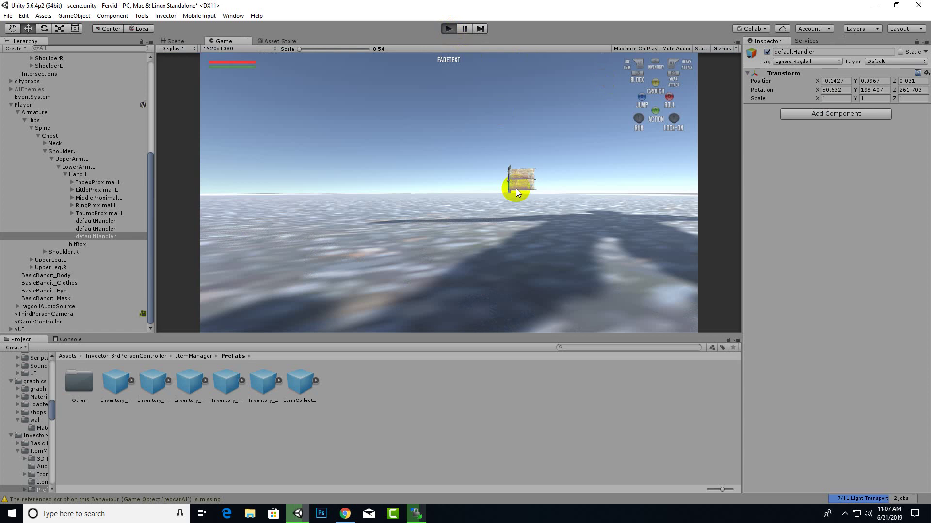
# Run the game and equip vBow from the Equipments inventory.
pyautogui.press('i')
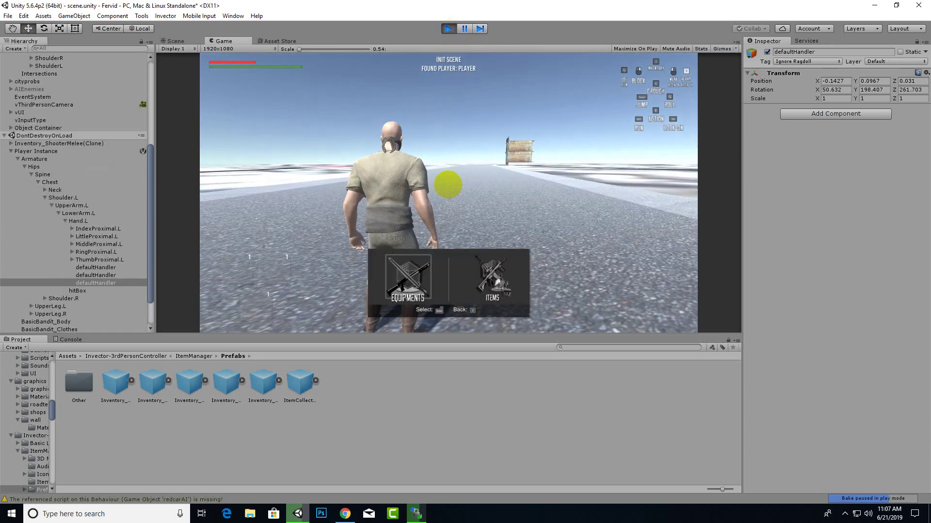
pyautogui.click(448, 185)
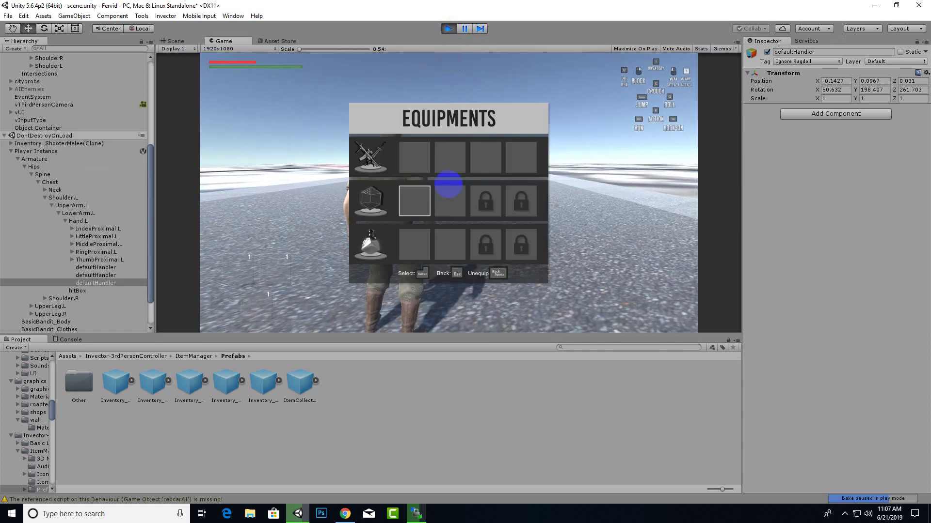
pyautogui.press('Return')
pyautogui.press('Return')
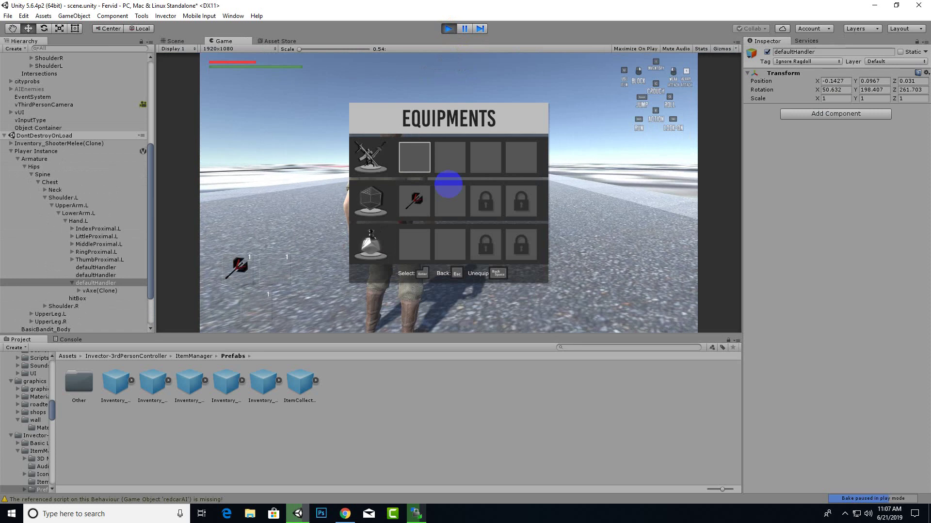
pyautogui.click(449, 184)
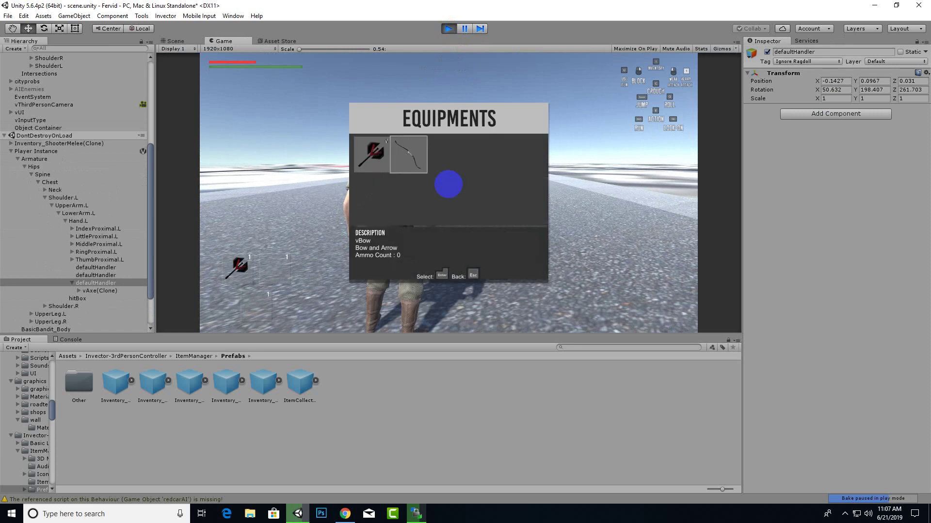
pyautogui.press('Return')
pyautogui.press('Escape')
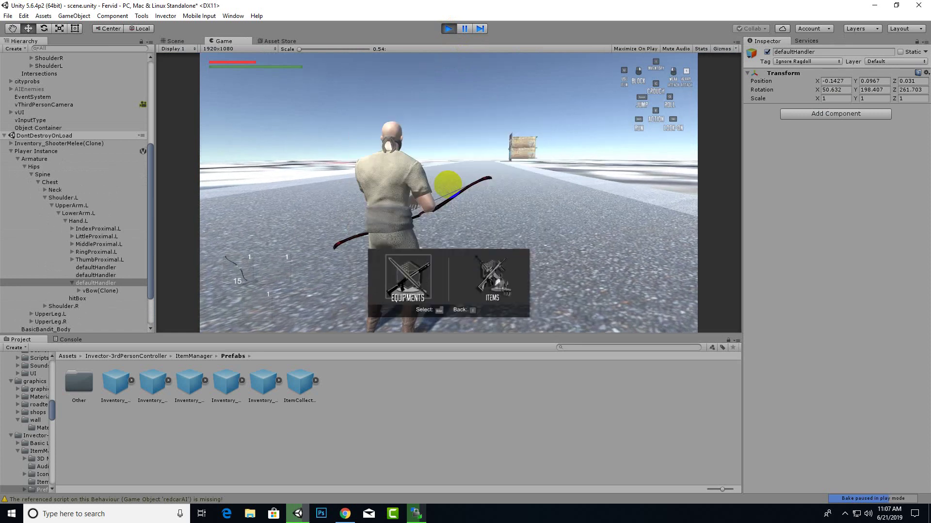
# Test aiming and shooting arrows with the bow in several directions, then stop play mode.
pyautogui.rightClick(480, 187)
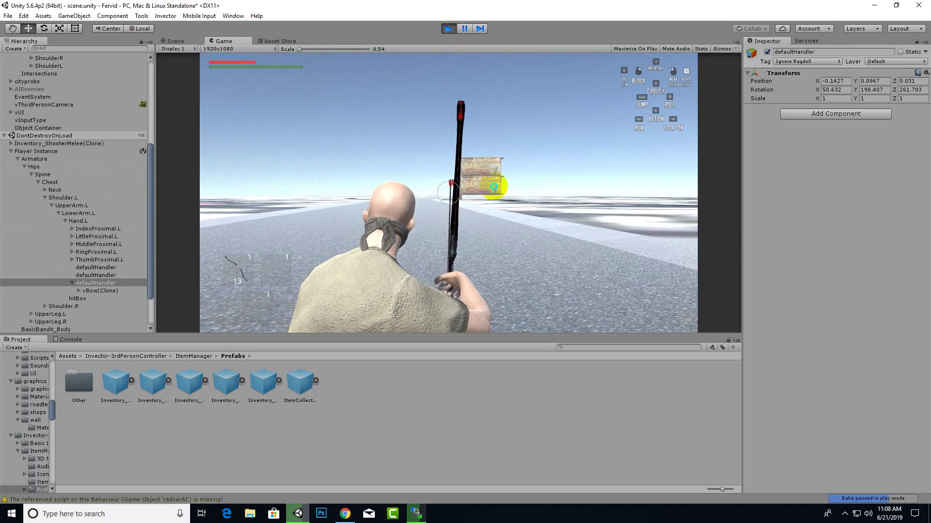
pyautogui.moveTo(494, 187); pyautogui.dragTo(589, 183, button='right')
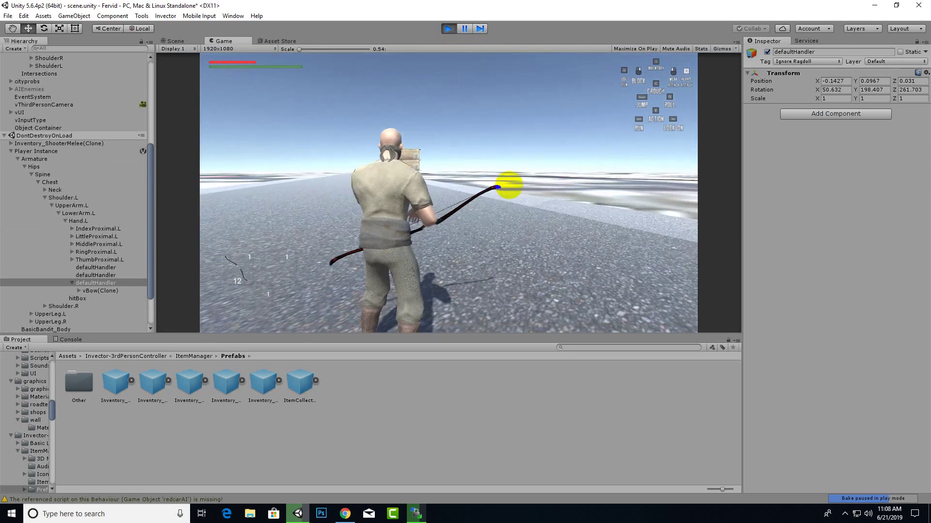
pyautogui.press('s')
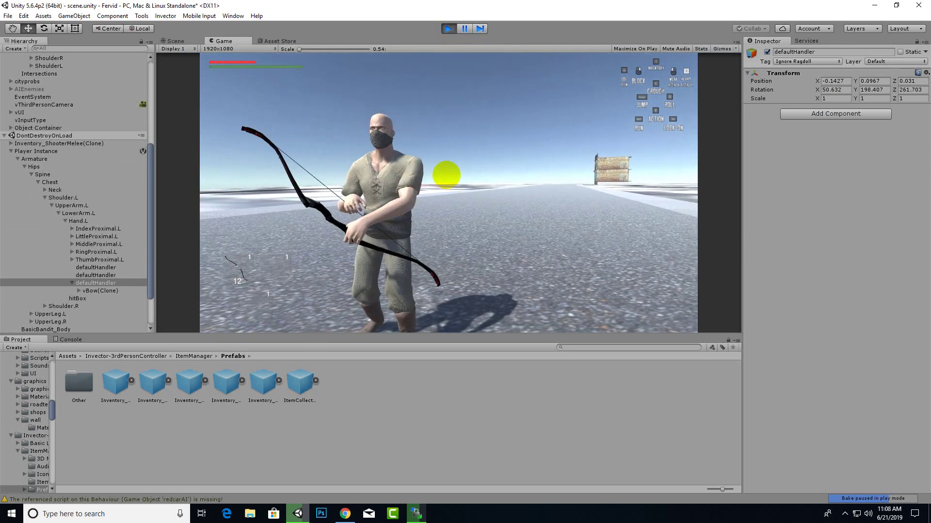
pyautogui.rightClick(446, 175)
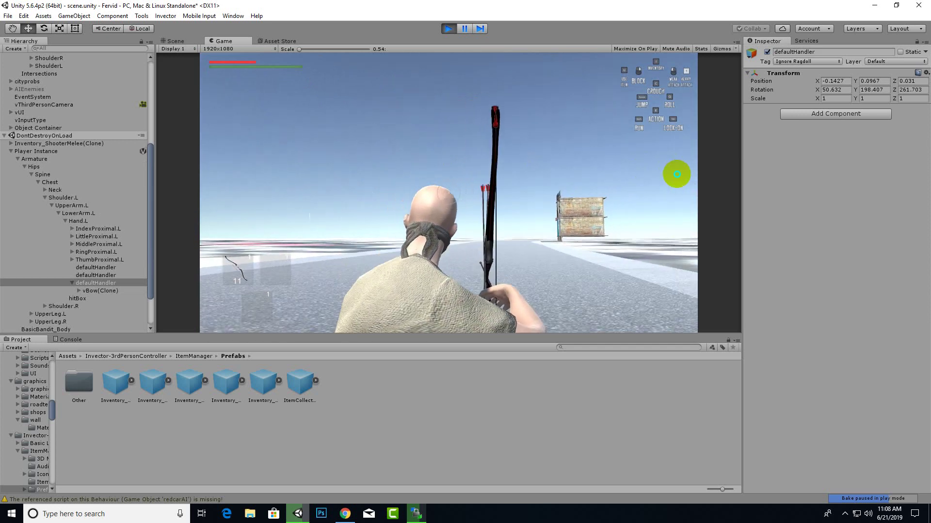
pyautogui.moveTo(678, 175); pyautogui.dragTo(444, 162, button='right')
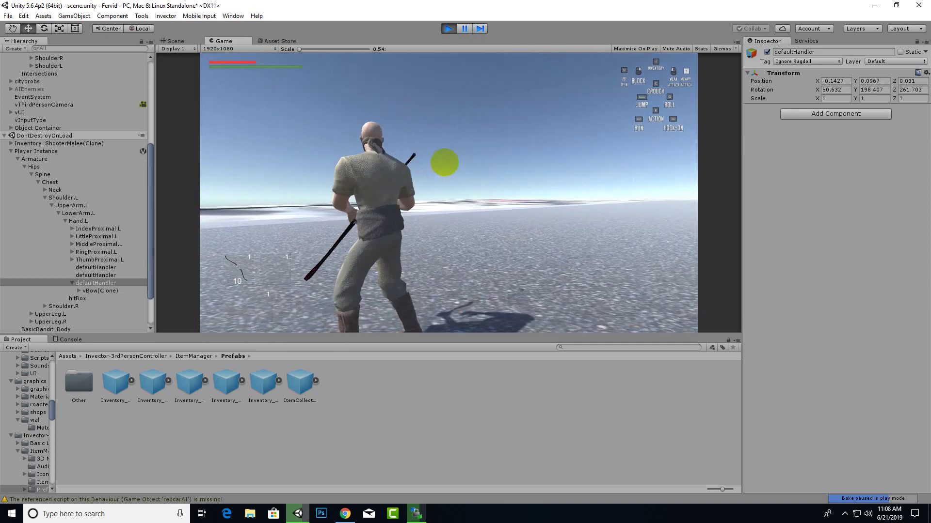
pyautogui.rightClick(447, 166)
pyautogui.click(450, 165)
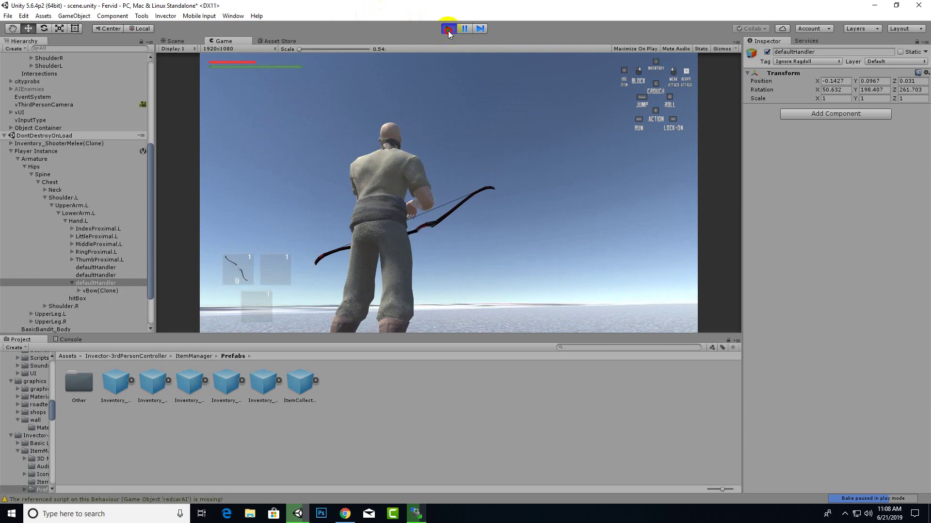
pyautogui.click(448, 31)
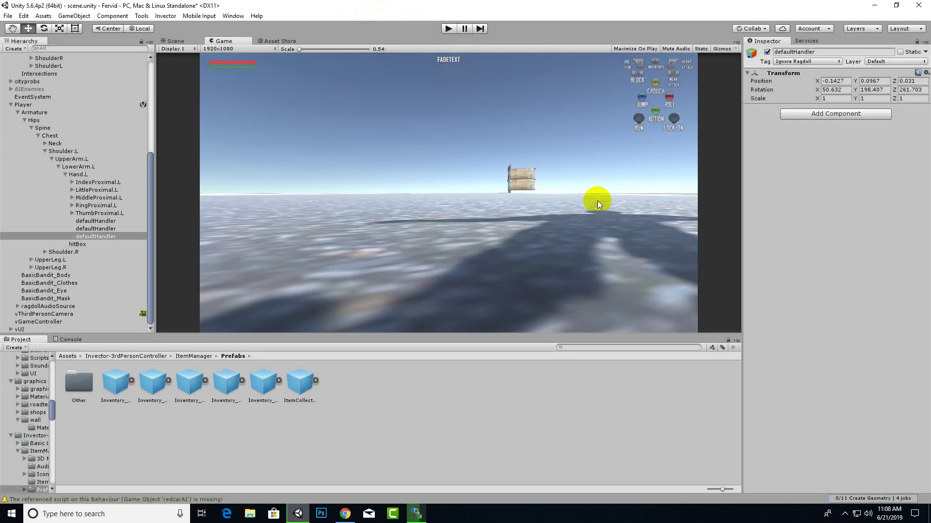